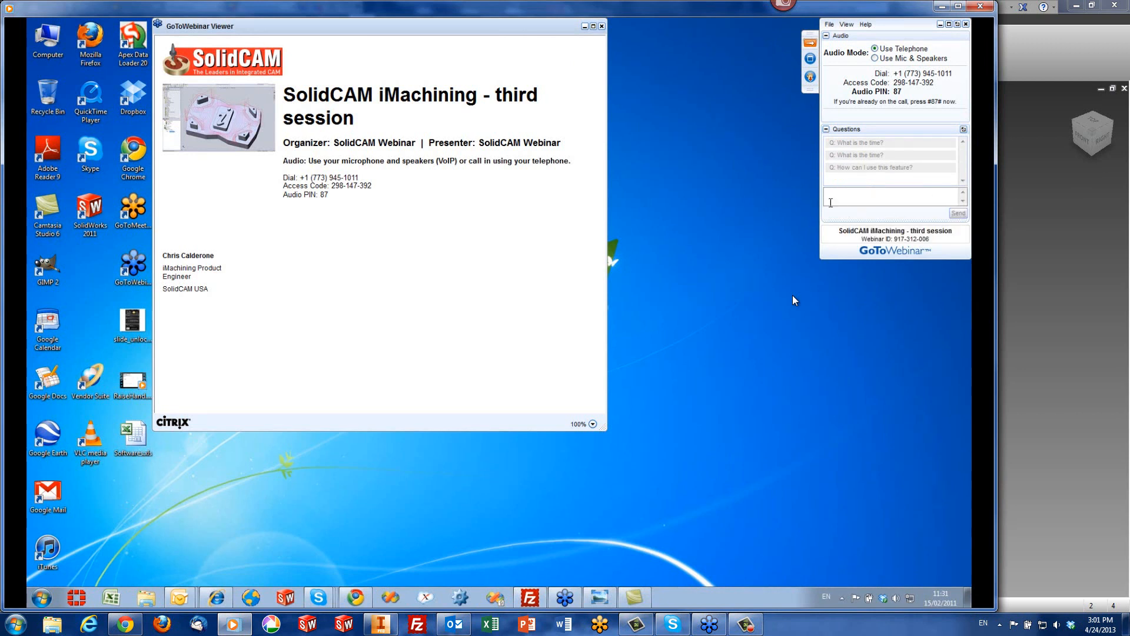
# Close the webinar recording in the media player and return to the TOOLBOX IV assembly in Autodesk Inventor.
pyautogui.moveTo(795, 284)
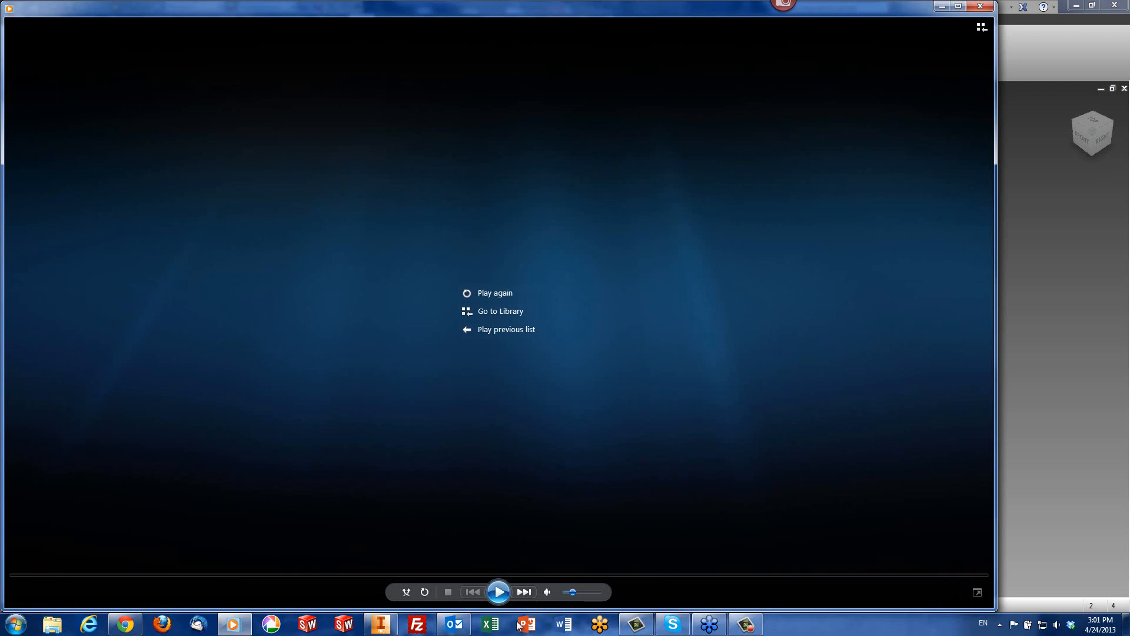
pyautogui.click(499, 591)
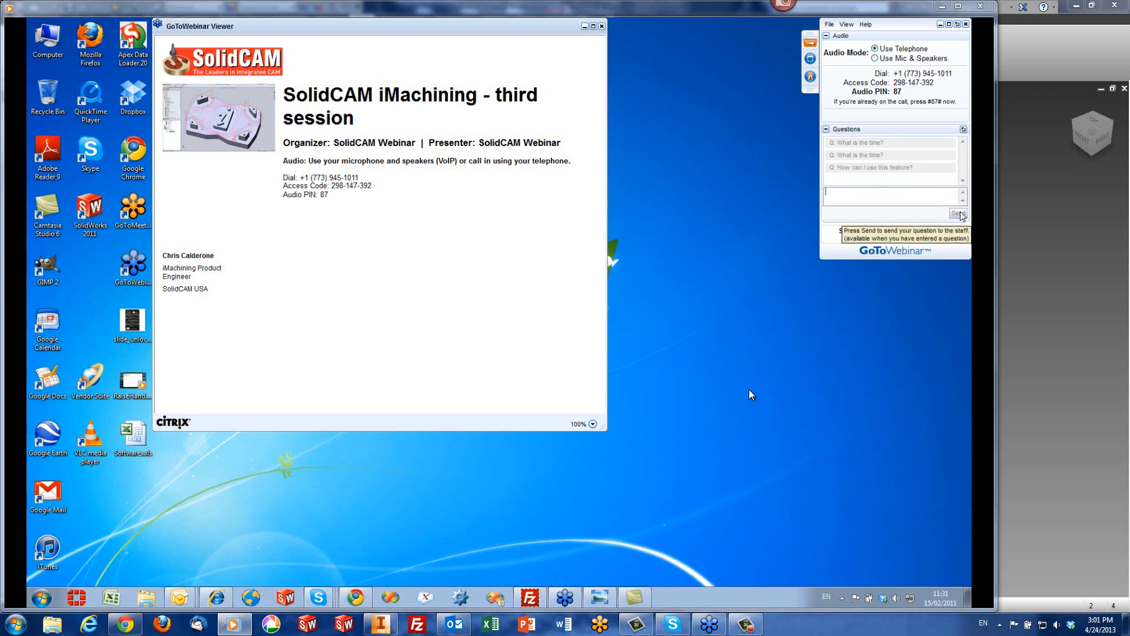
pyautogui.click(982, 6)
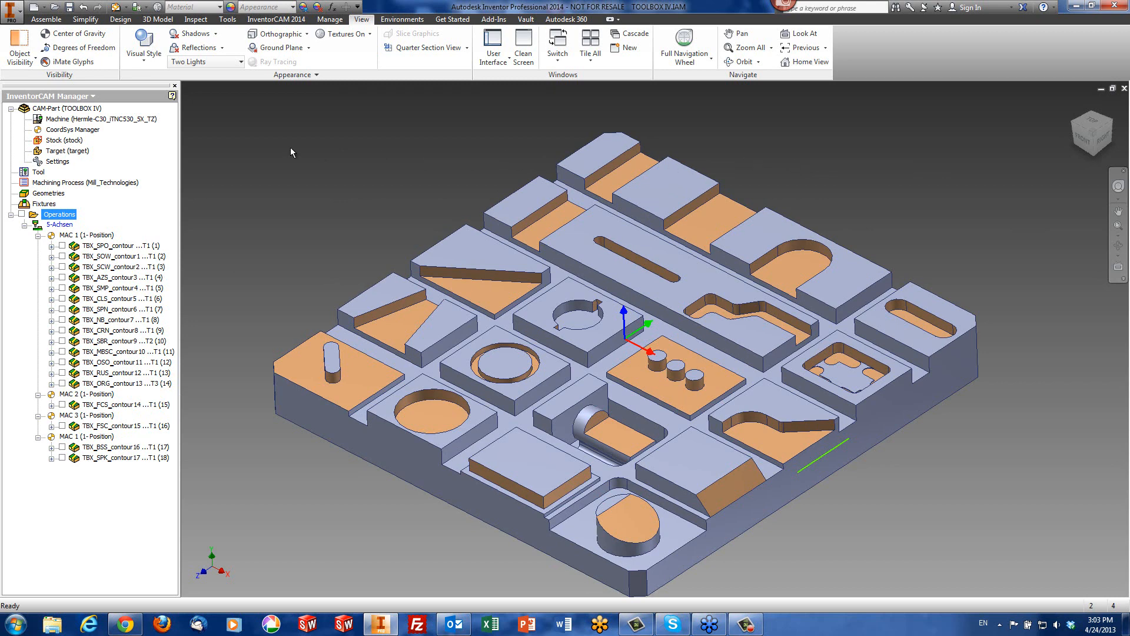
# Look through the milling operation types that can be added to the CAM-Part's Operations, including ToolBox Cycles.
pyautogui.click(277, 20)
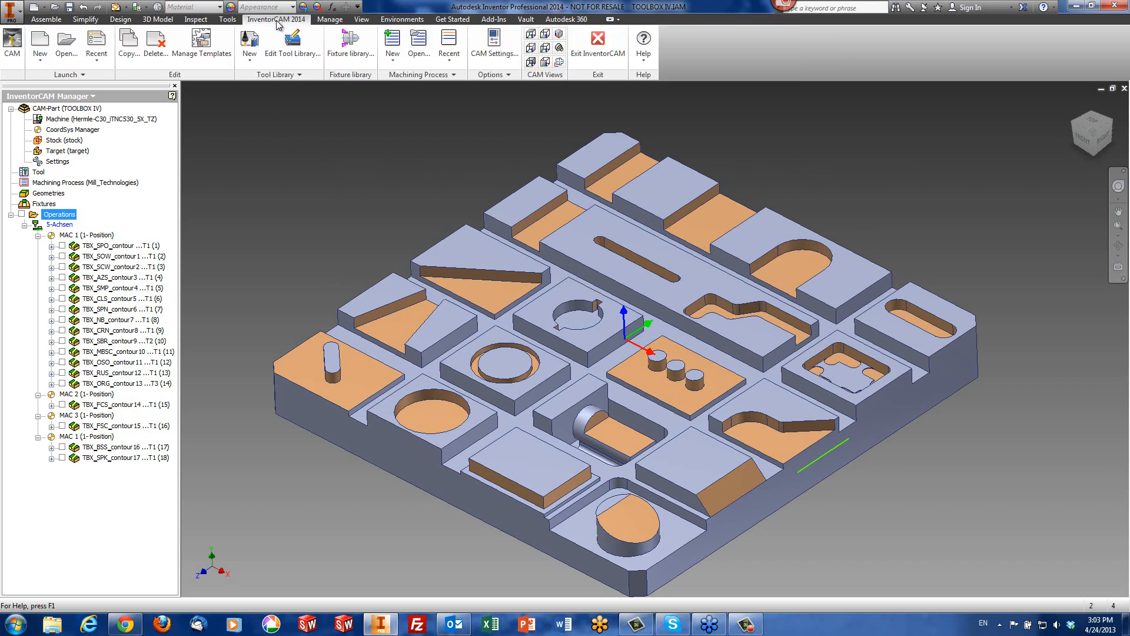
pyautogui.rightClick(55, 219)
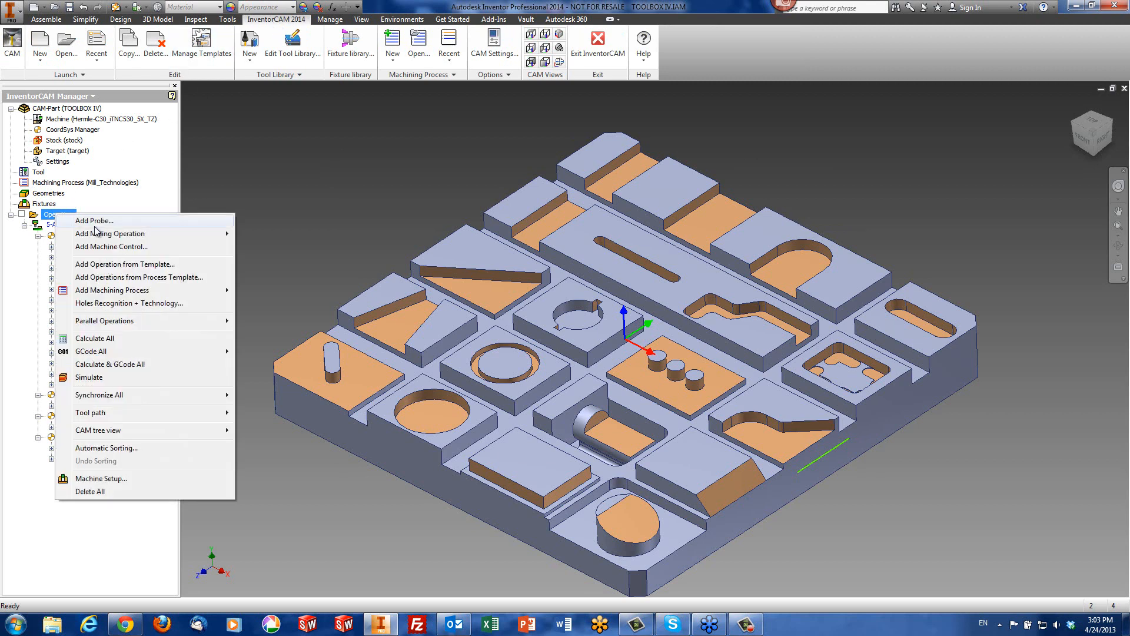
pyautogui.moveTo(111, 237)
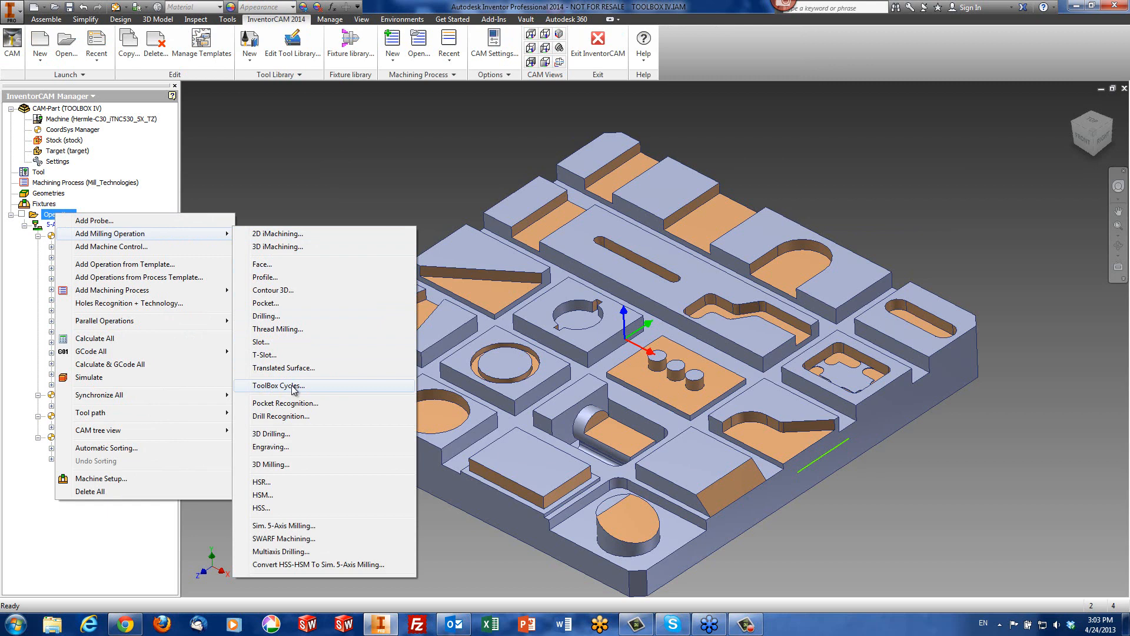
pyautogui.click(352, 163)
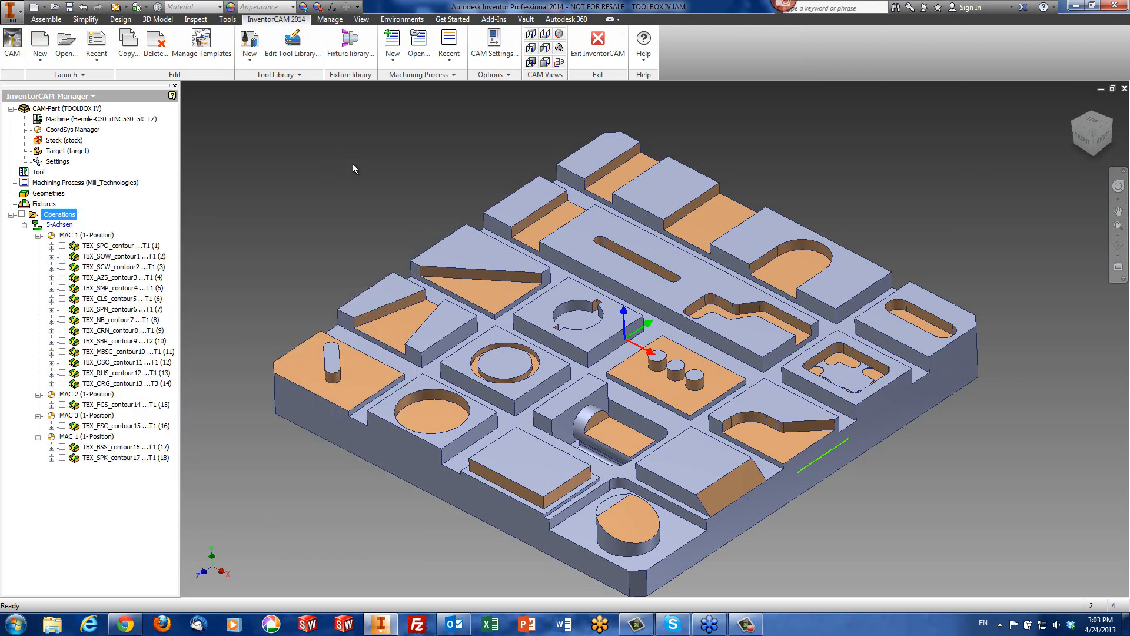
# Inspect the available ToolBox cycle types in the TBX_SPO_contour operation and close the operation.
pyautogui.doubleClick(118, 245)
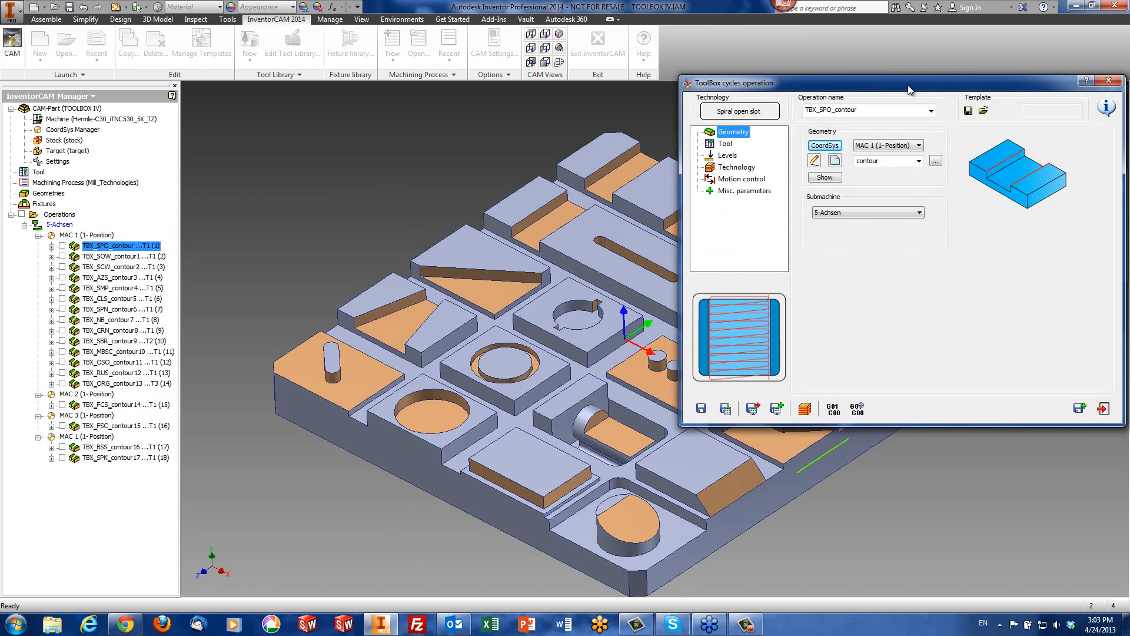
pyautogui.moveTo(908, 90); pyautogui.dragTo(601, 120)
pyautogui.moveTo(630, 115); pyautogui.dragTo(630, 114)
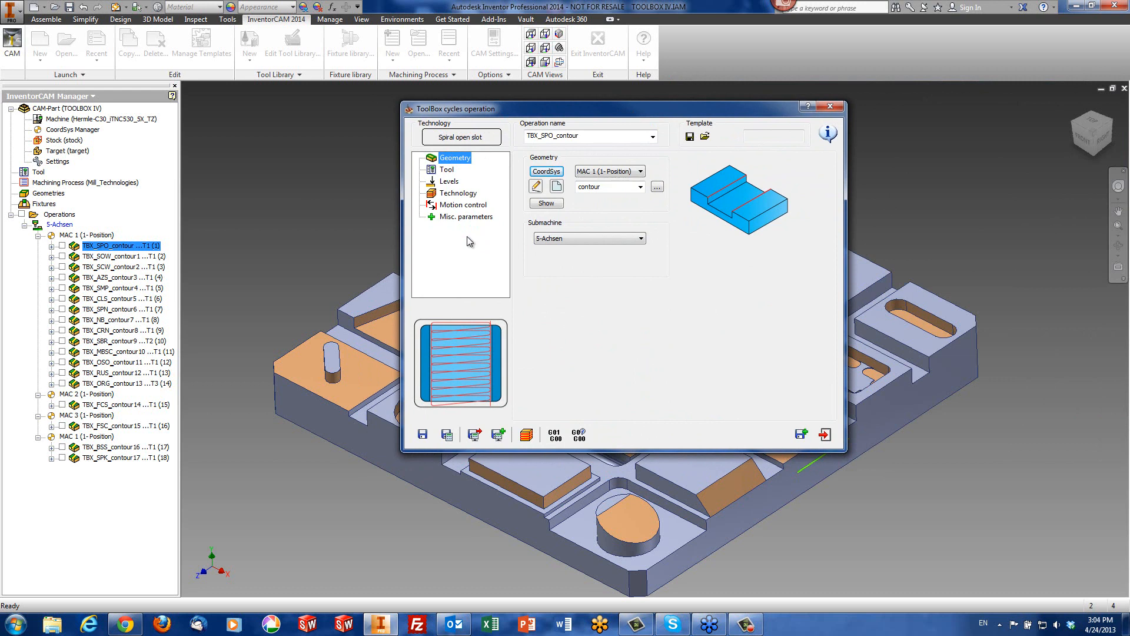
pyautogui.click(476, 143)
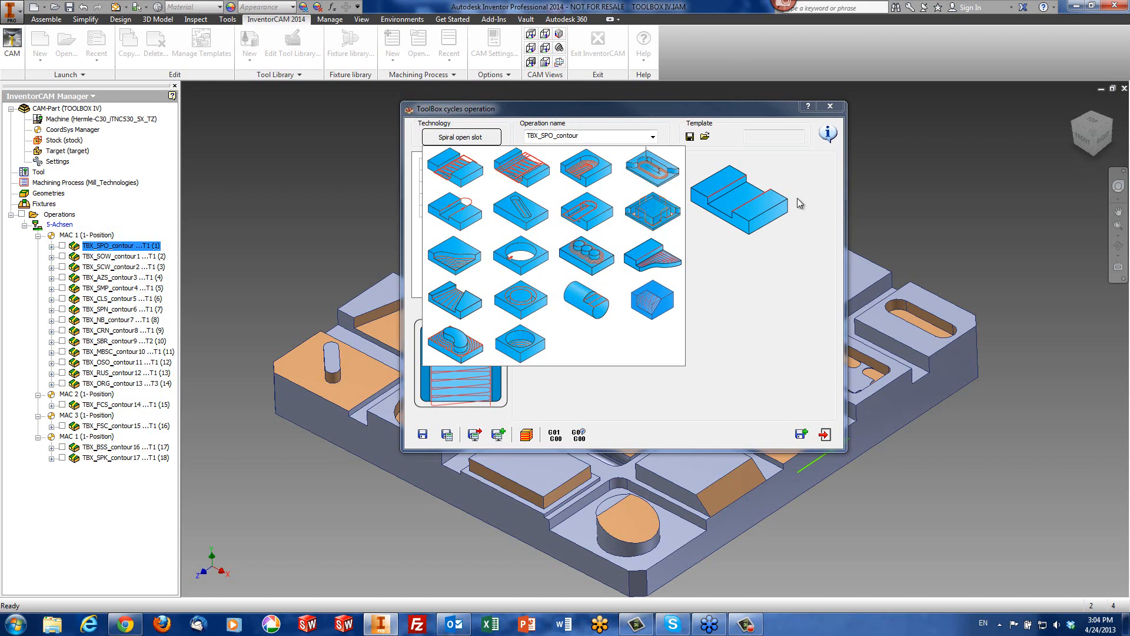
pyautogui.click(451, 162)
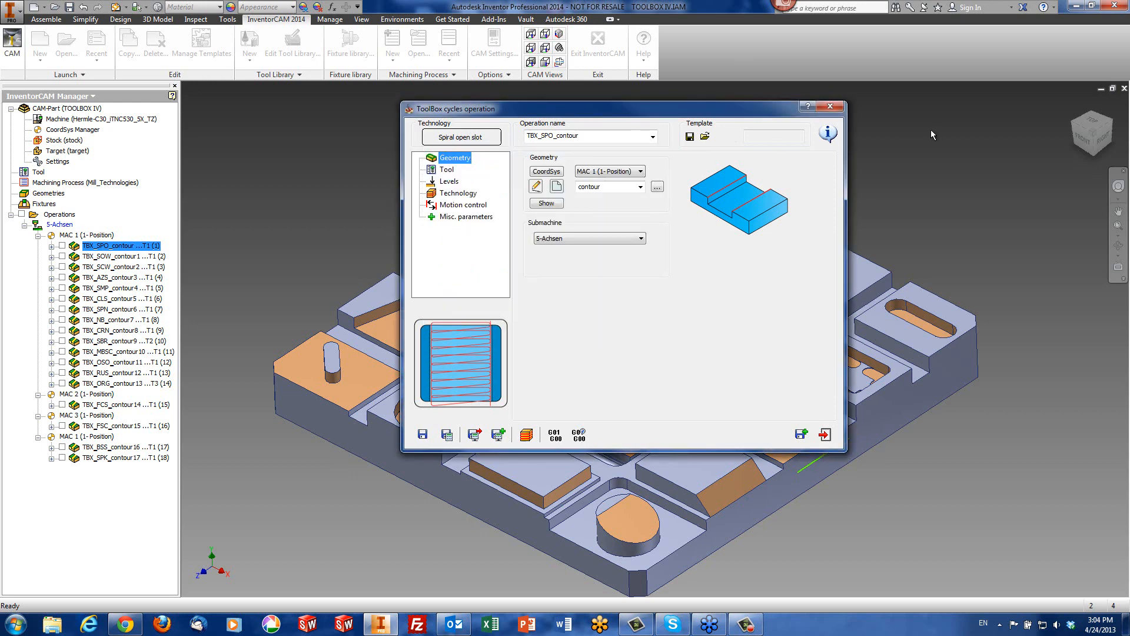
pyautogui.click(828, 107)
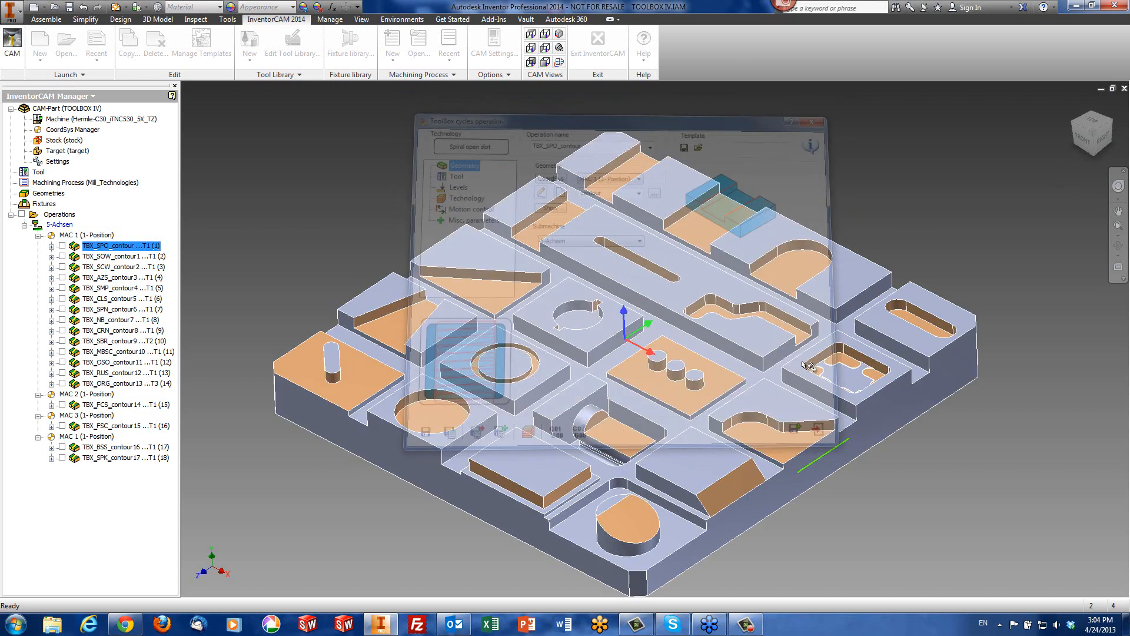
# Reopen the TBX_SPO_contour operation and choose Spiral open slot as its technology.
pyautogui.doubleClick(116, 251)
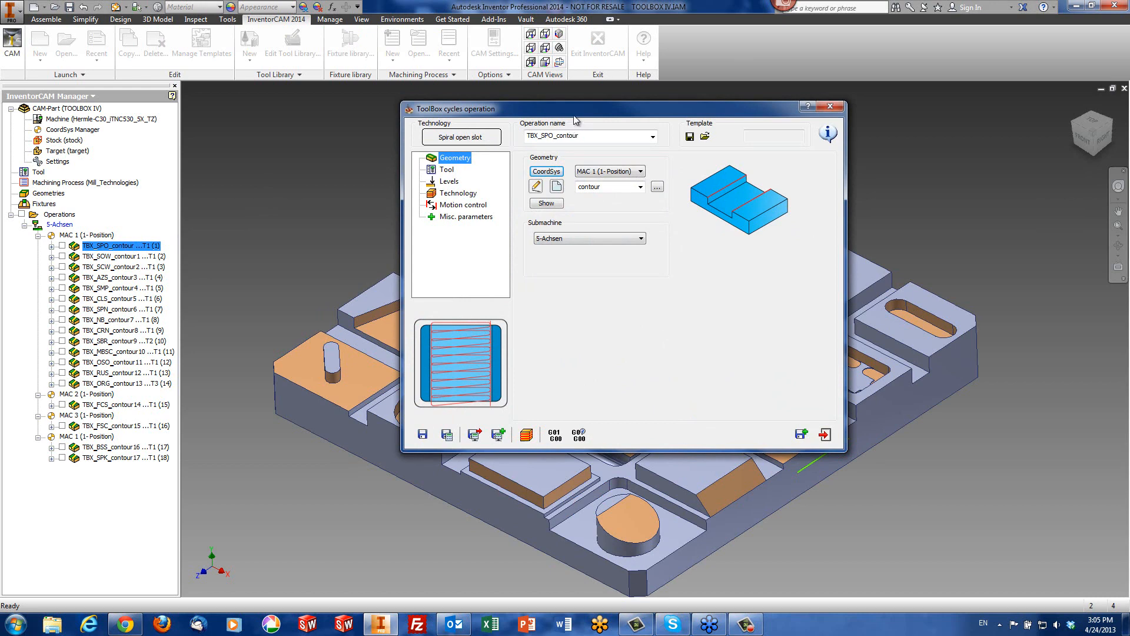
pyautogui.moveTo(569, 107); pyautogui.dragTo(646, 220)
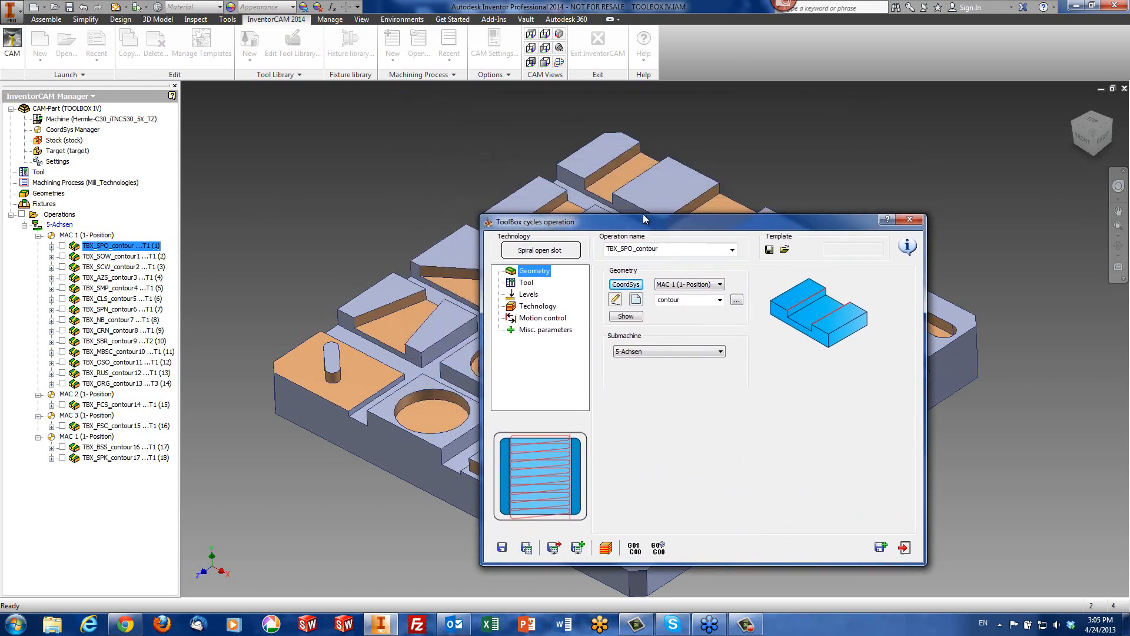
pyautogui.click(616, 174)
pyautogui.scroll(5, 808, 147)
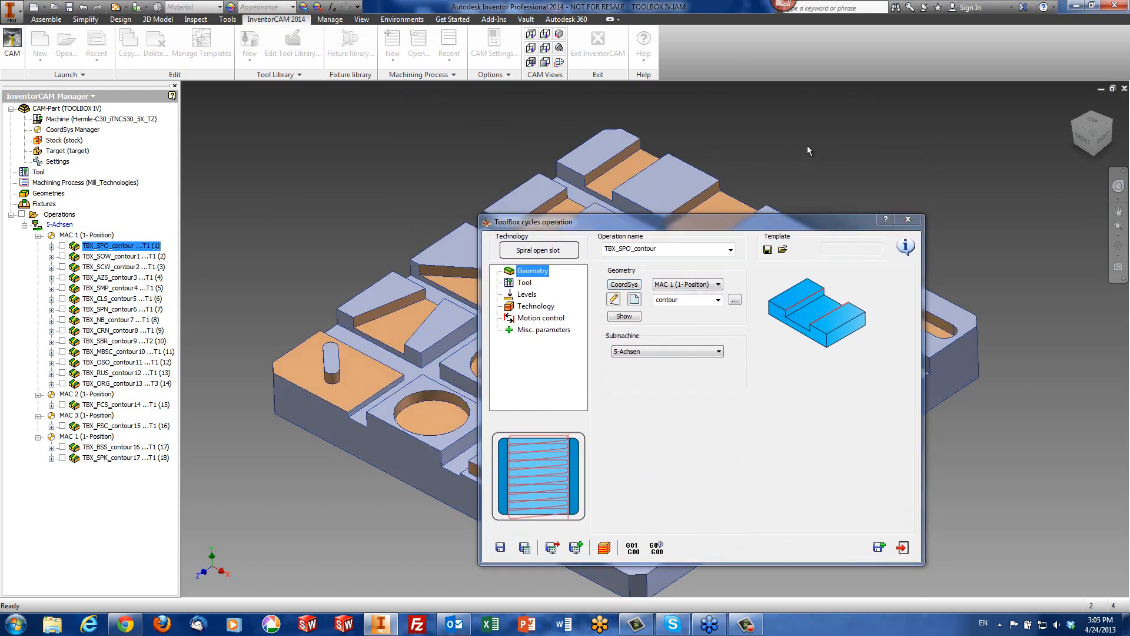
pyautogui.scroll(-1, 807, 147)
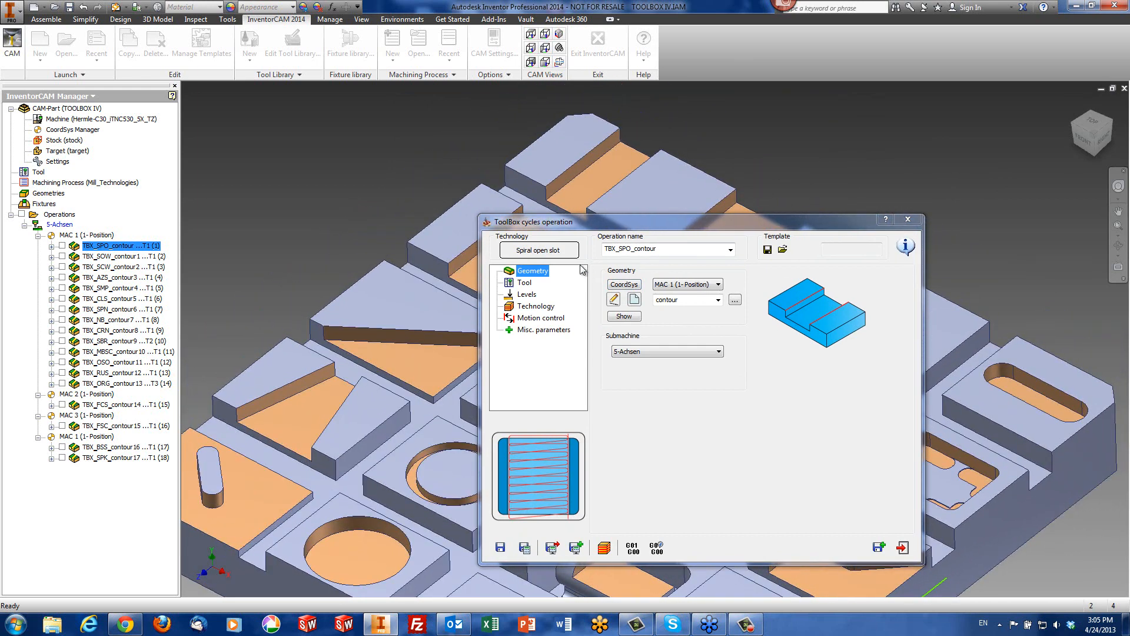
pyautogui.click(561, 256)
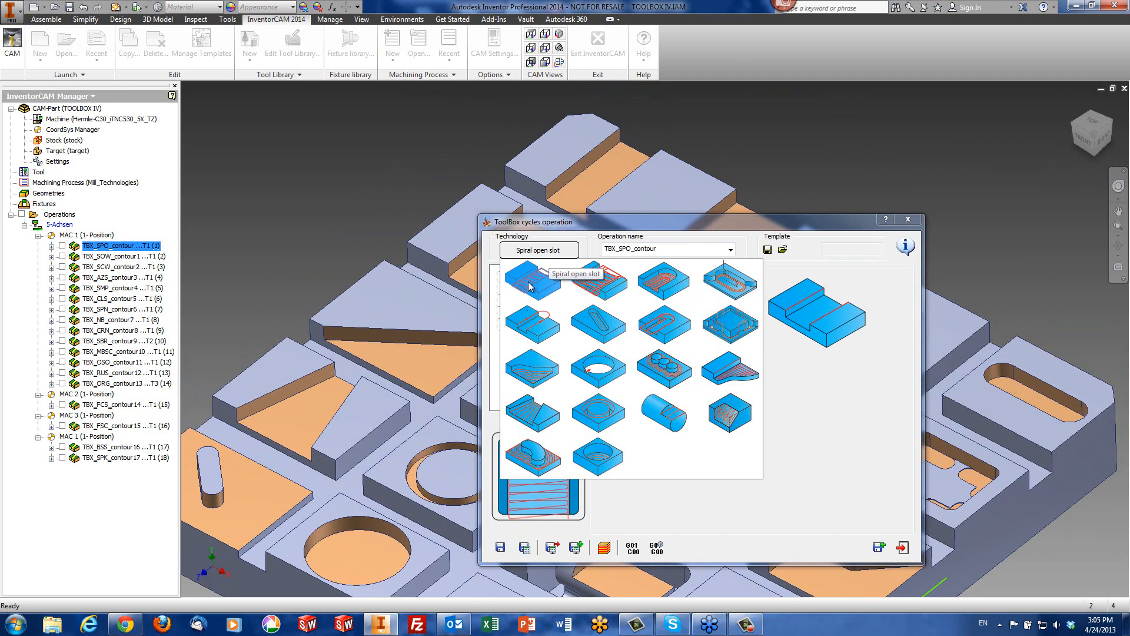
pyautogui.click(529, 286)
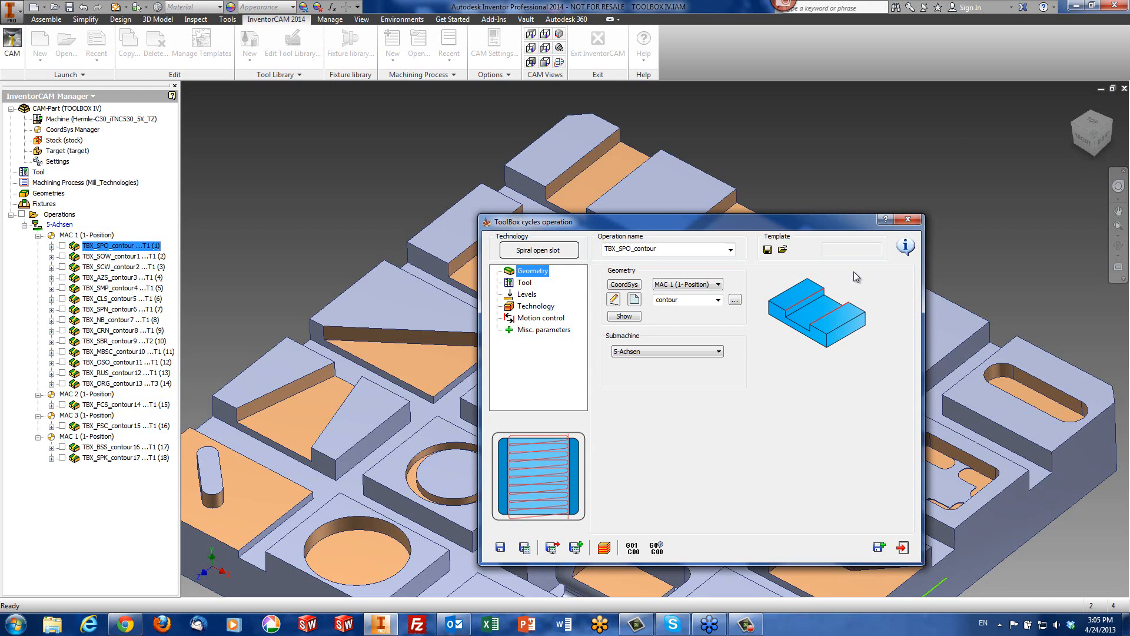
# Show the operation's contour geometry on the model, inspect the selected slot edges and return to the operation settings.
pyautogui.click(617, 319)
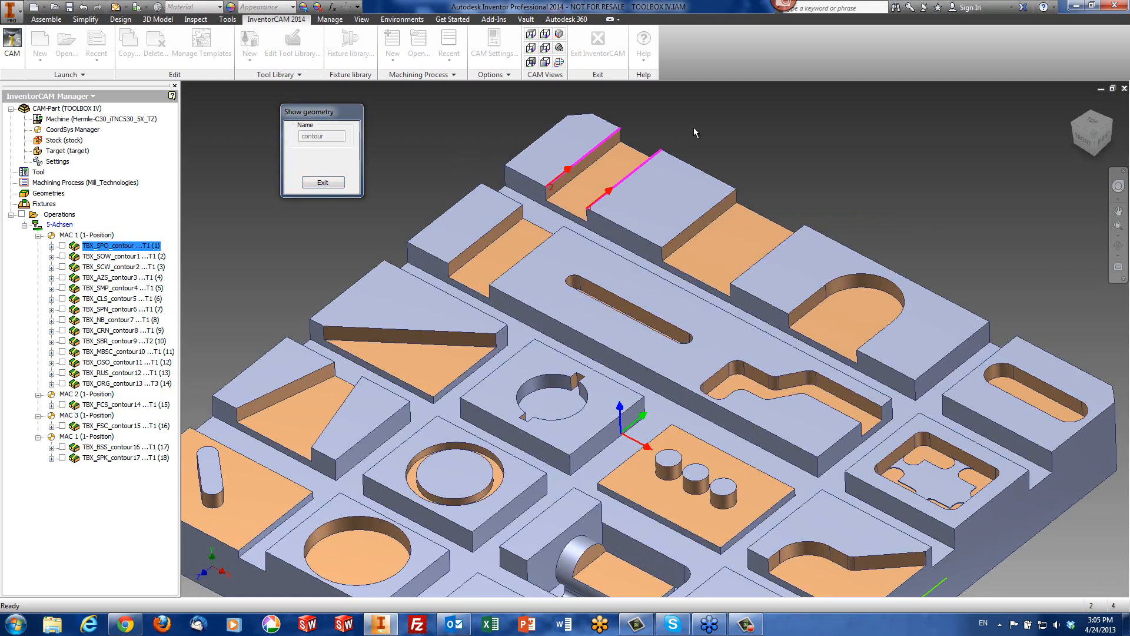
pyautogui.scroll(5, 586, 197)
pyautogui.scroll(-3, 617, 170)
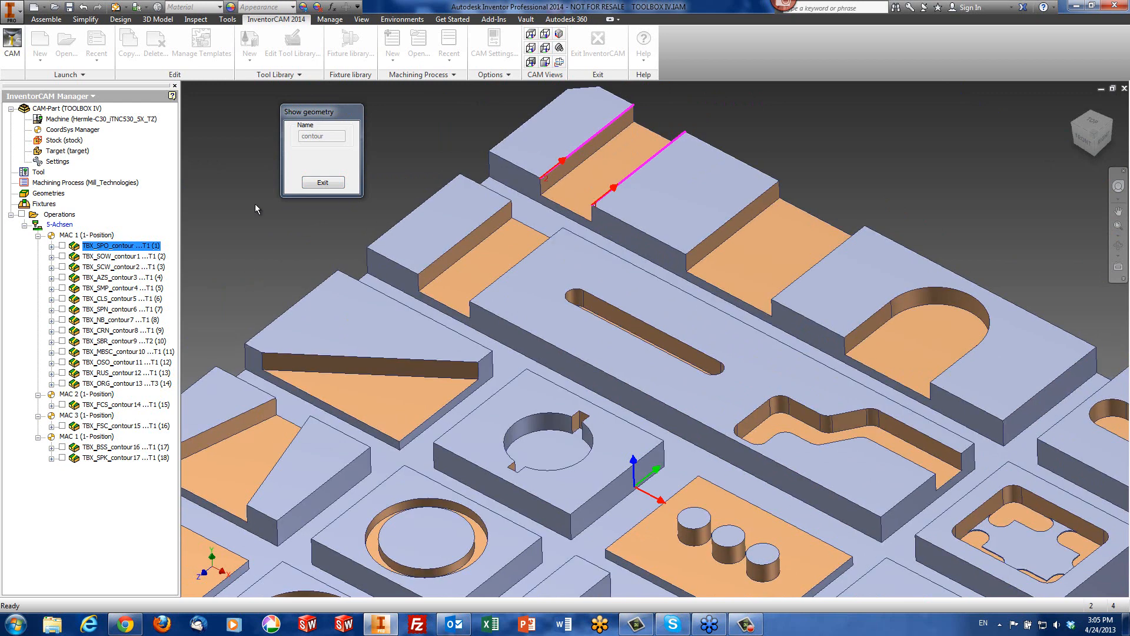
pyautogui.click(318, 183)
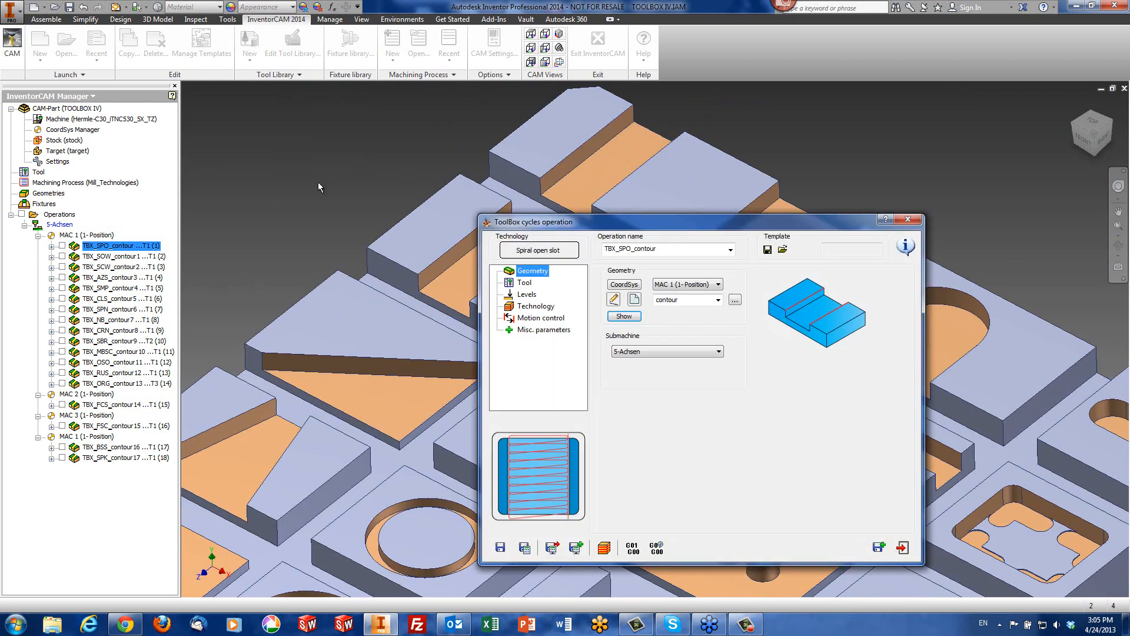
# Review the operation's tool, levels and technology settings, including the minimum and maximum cutting angles.
pyautogui.click(531, 288)
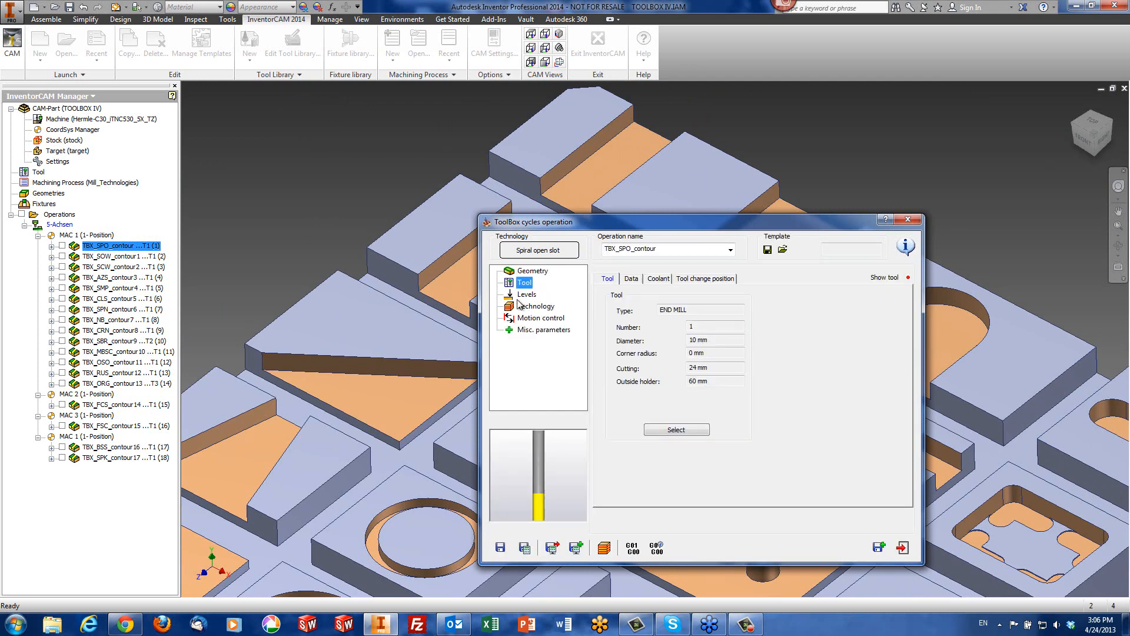
pyautogui.click(525, 296)
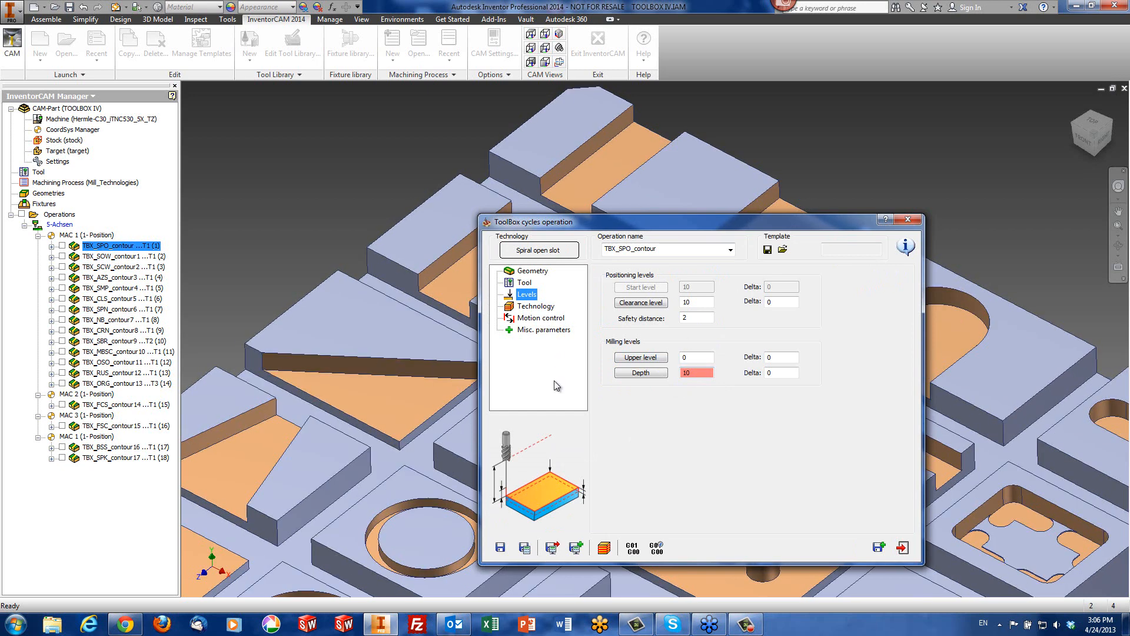
pyautogui.click(534, 308)
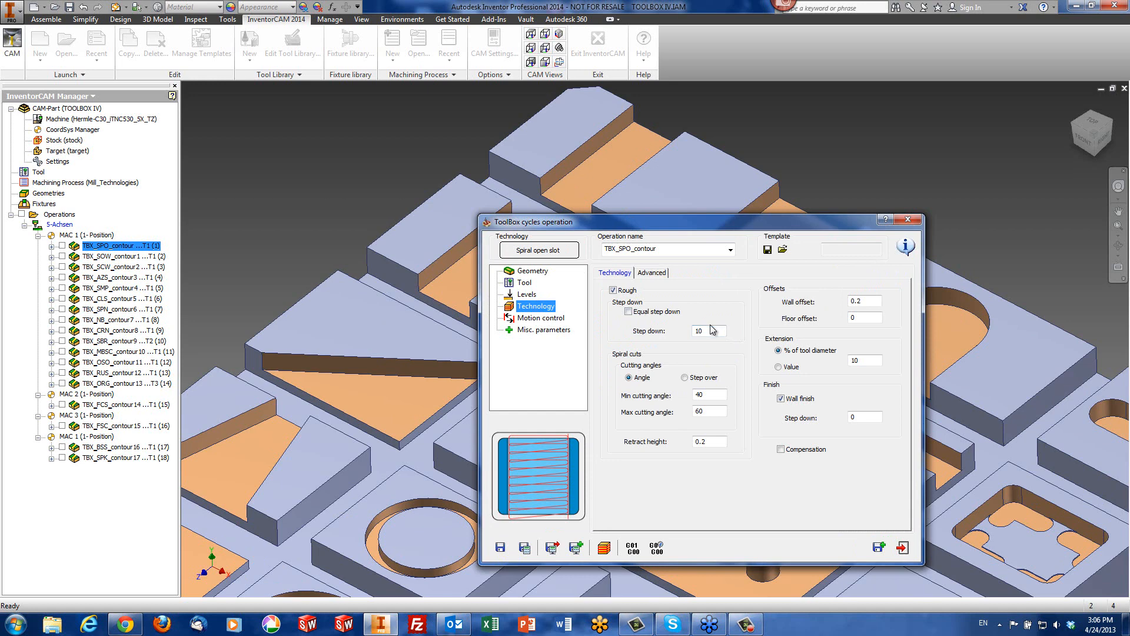
pyautogui.click(707, 398)
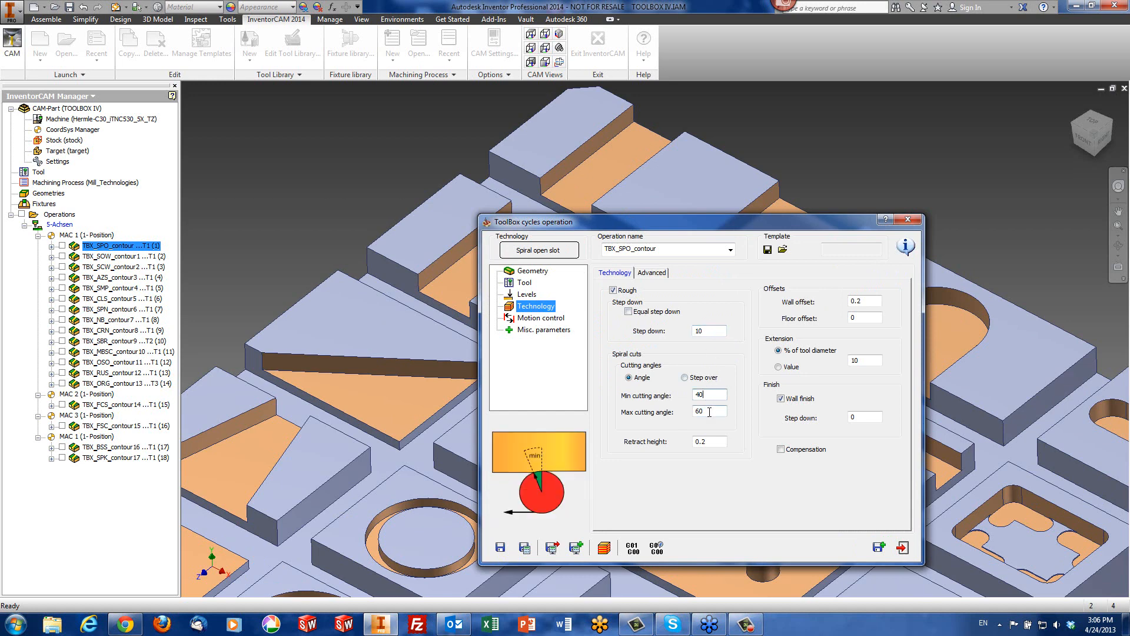
pyautogui.click(706, 411)
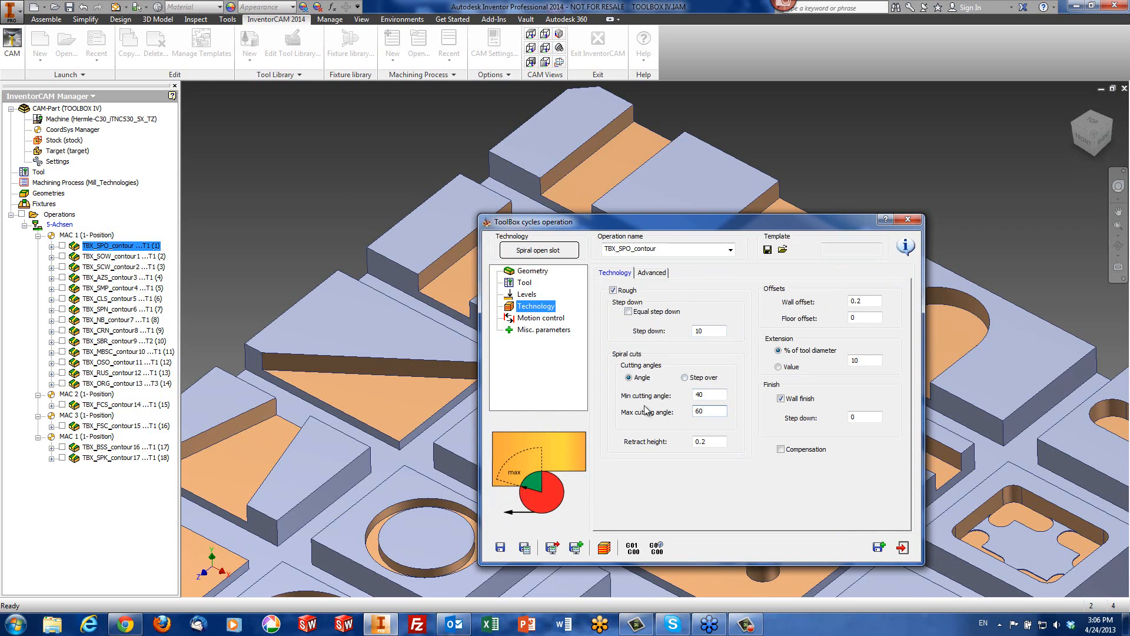
pyautogui.click(531, 271)
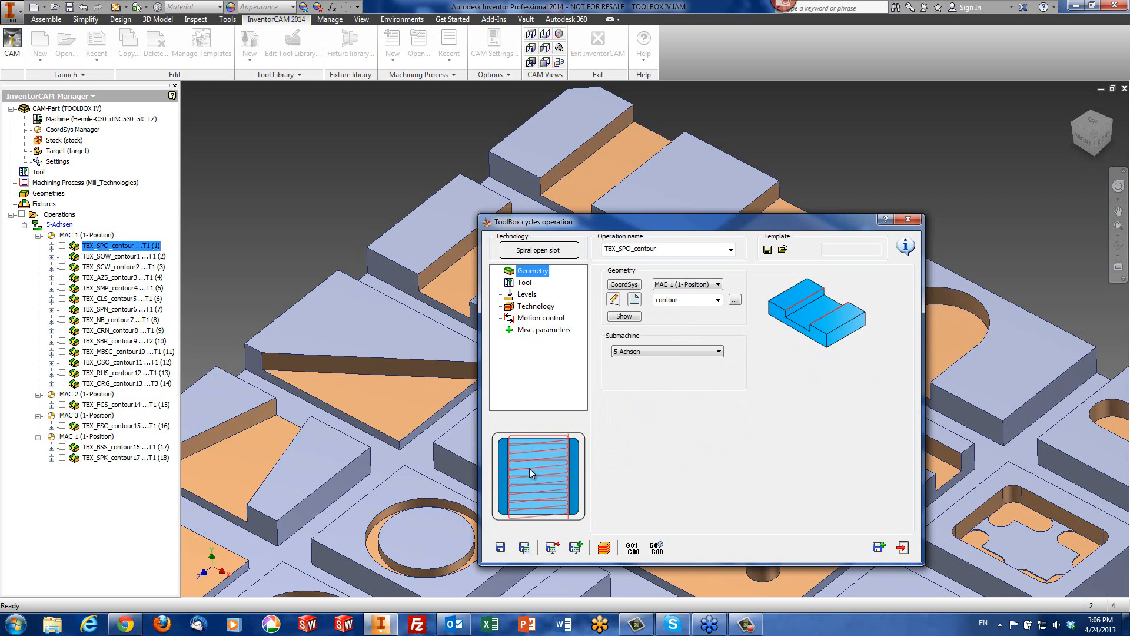
pyautogui.click(527, 307)
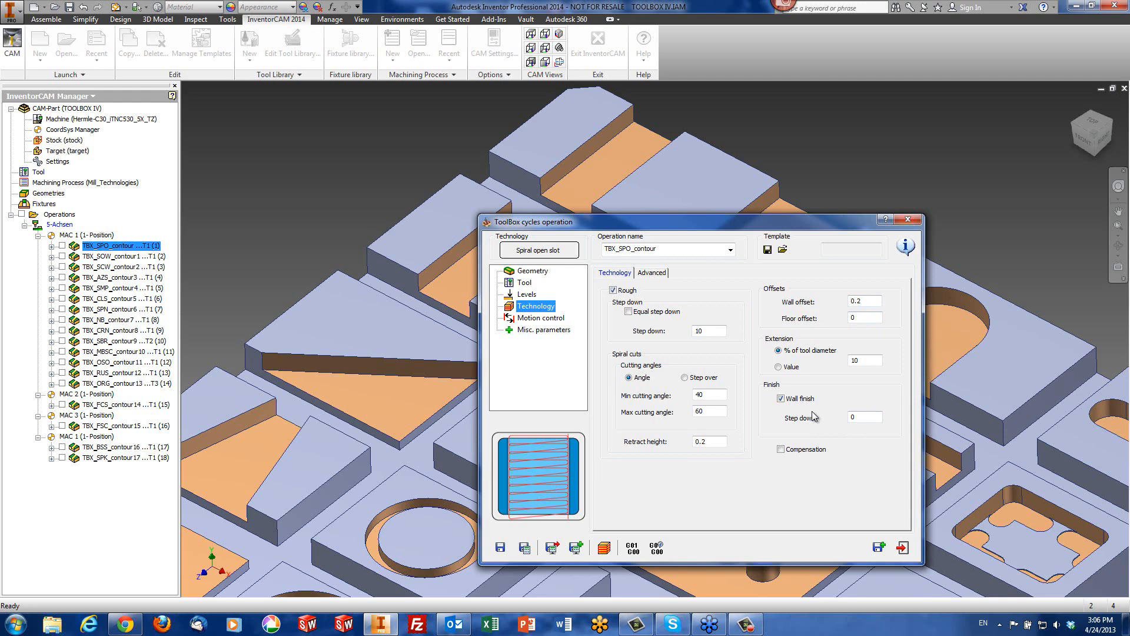
# Start the Host CAD simulation of the spiral open slot operation and step through its first move in top view.
pyautogui.click(604, 548)
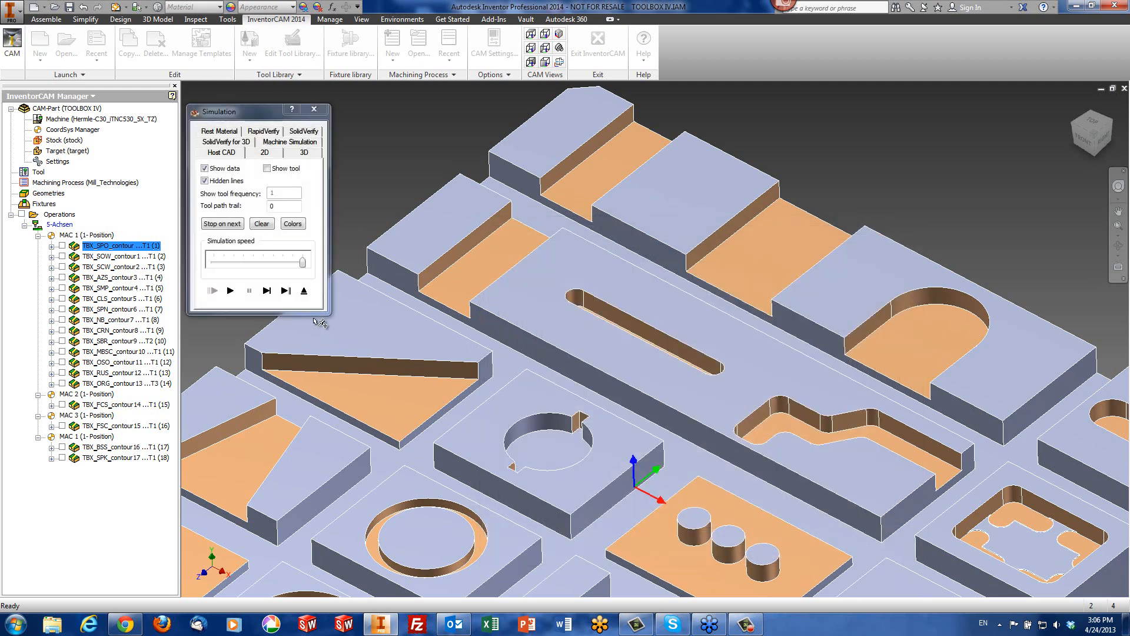
pyautogui.click(267, 291)
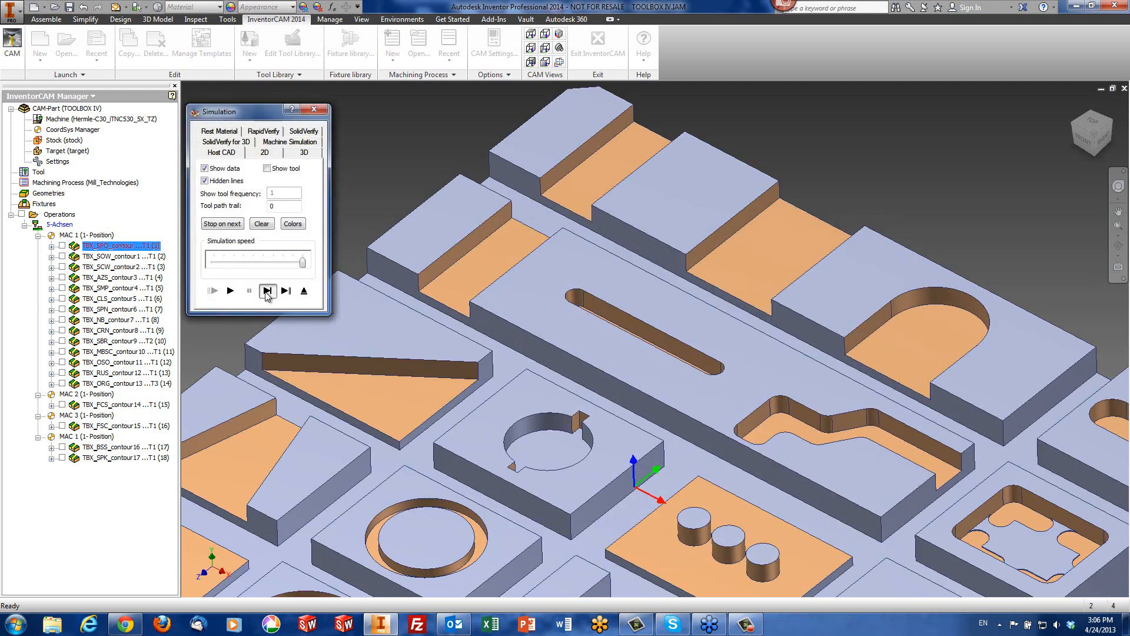
pyautogui.click(530, 33)
pyautogui.scroll(-8, 389, 100)
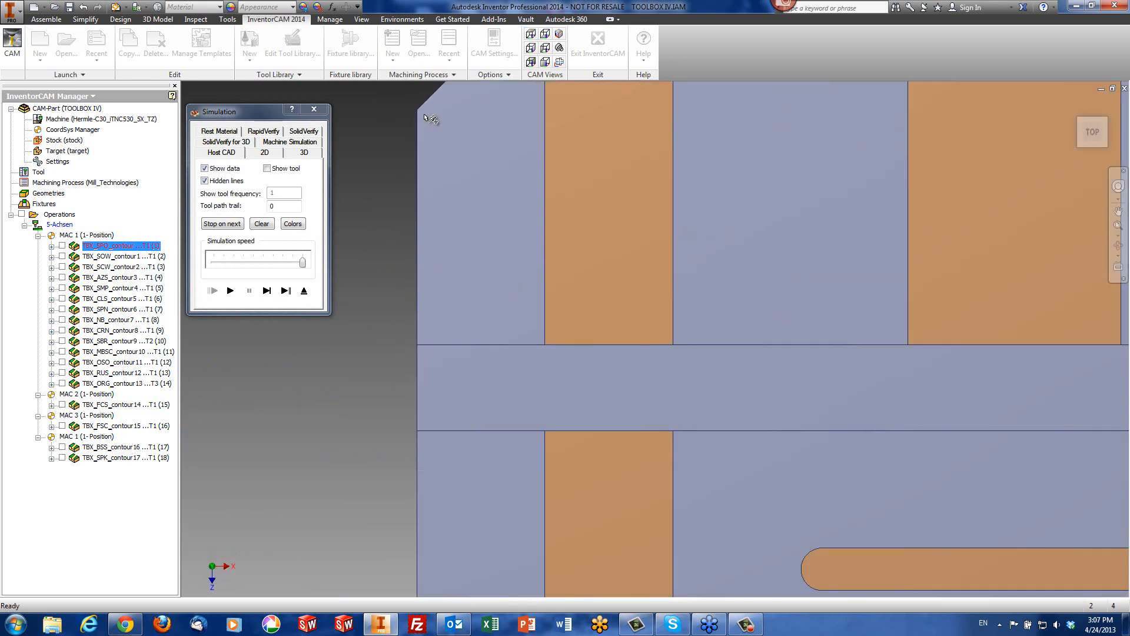
pyautogui.click(267, 290)
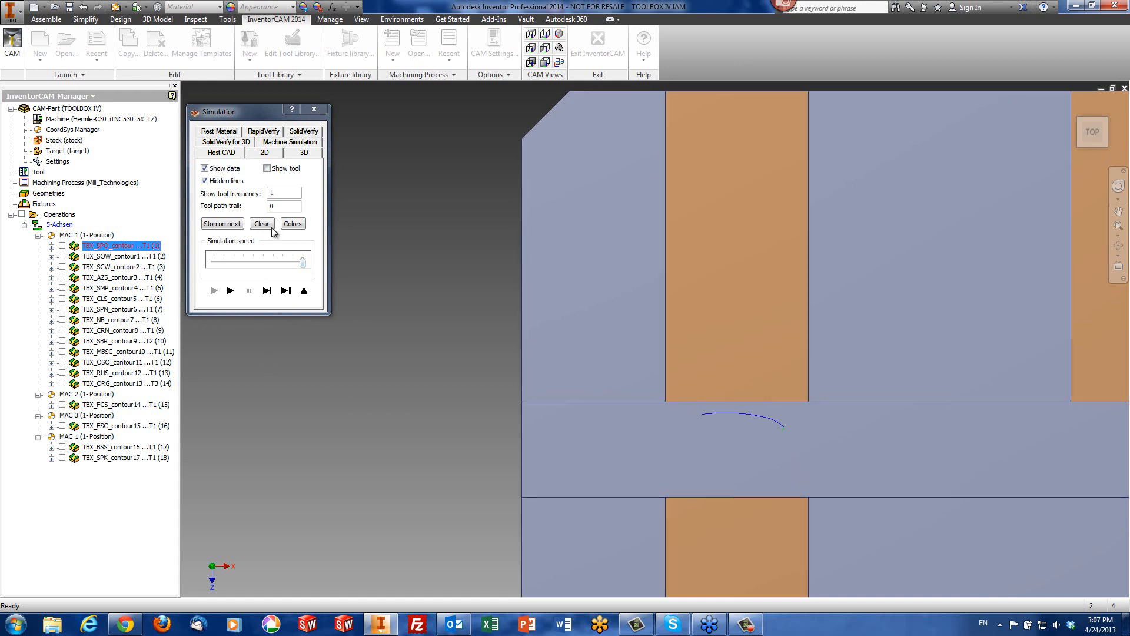
# Turn on Show tool and step through the spiral cutting and return moves of the slot's tool path.
pyautogui.click(267, 169)
pyautogui.click(267, 291)
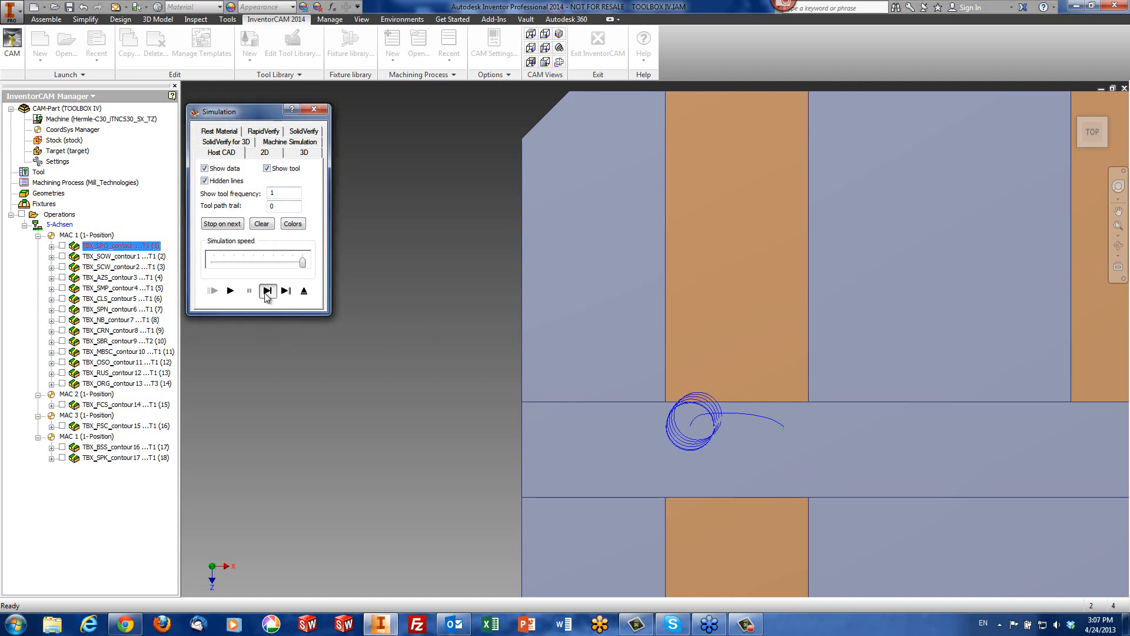
pyautogui.click(267, 291)
pyautogui.click(267, 291)
pyautogui.click(267, 291)
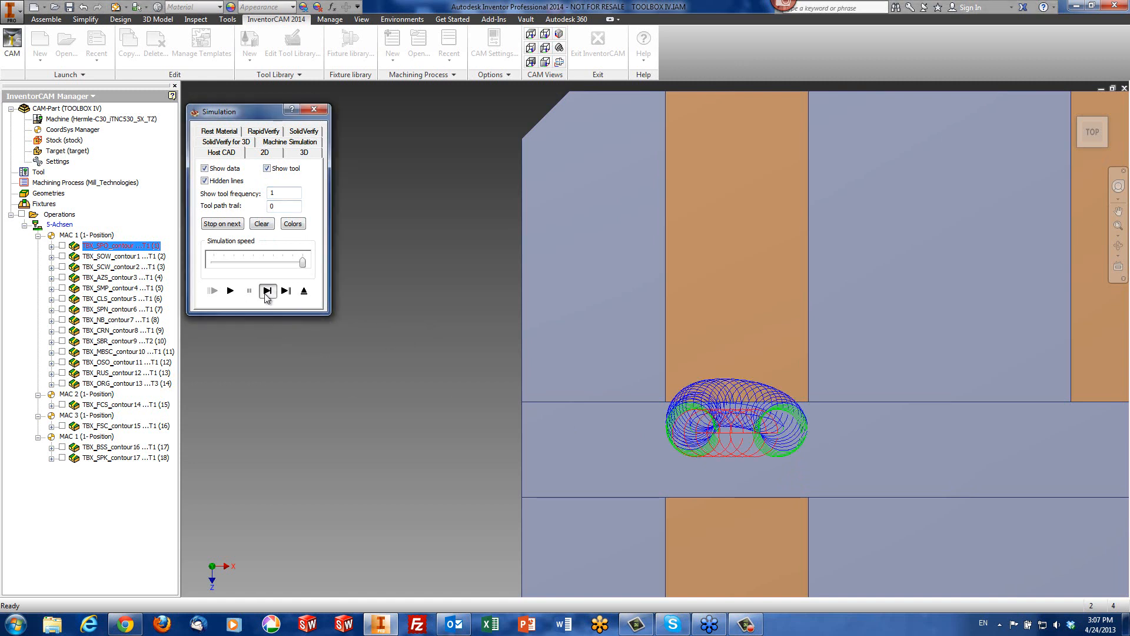
pyautogui.click(267, 291)
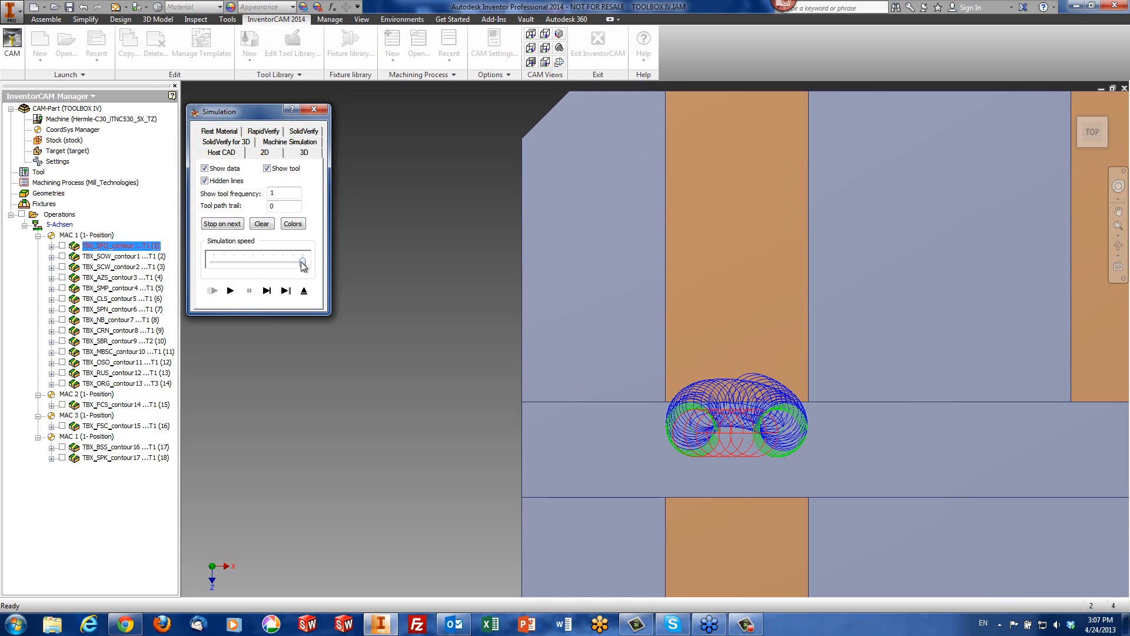
# Play the rest of the spiral open slot simulation, first at a slower speed and then faster, and exit the simulation.
pyautogui.moveTo(303, 262); pyautogui.dragTo(253, 263)
pyautogui.click(230, 290)
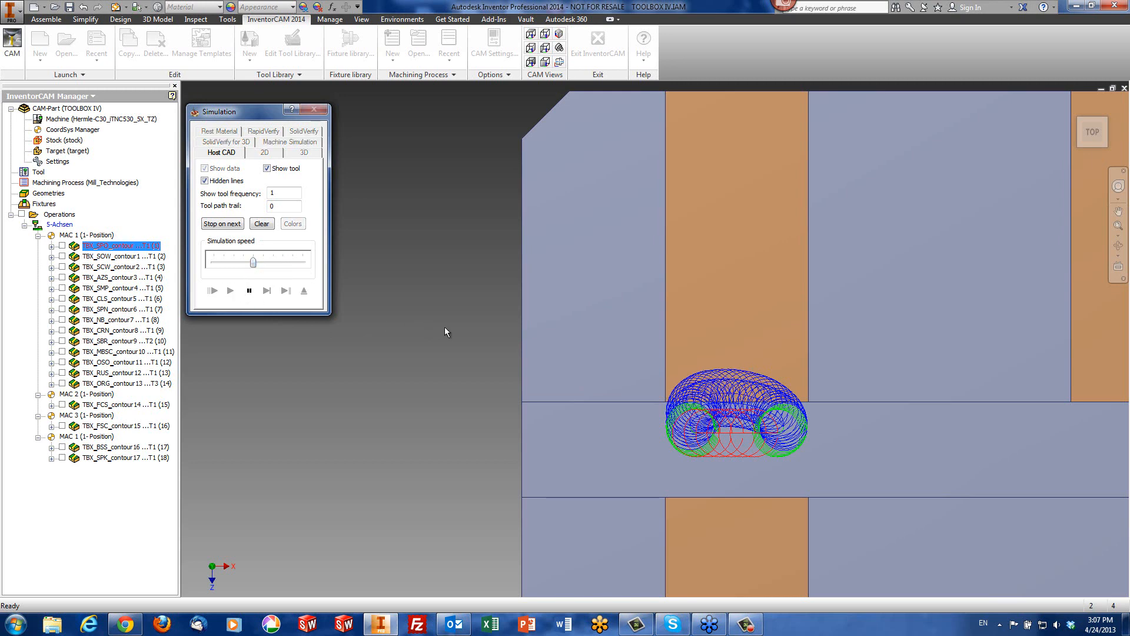
pyautogui.moveTo(253, 262); pyautogui.dragTo(293, 263)
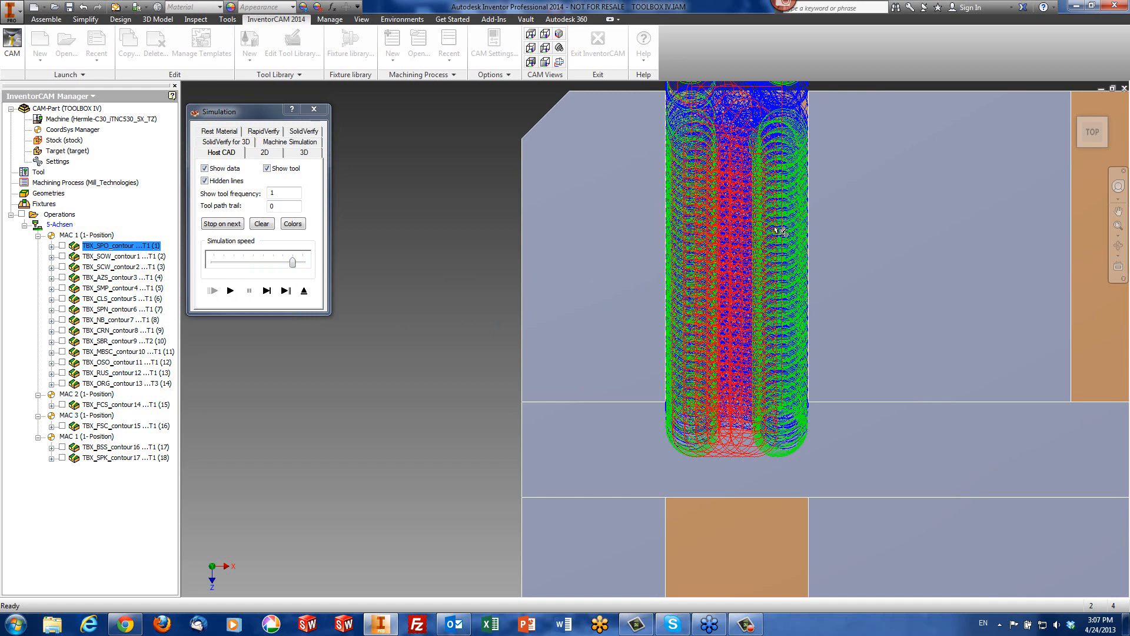
pyautogui.click(304, 290)
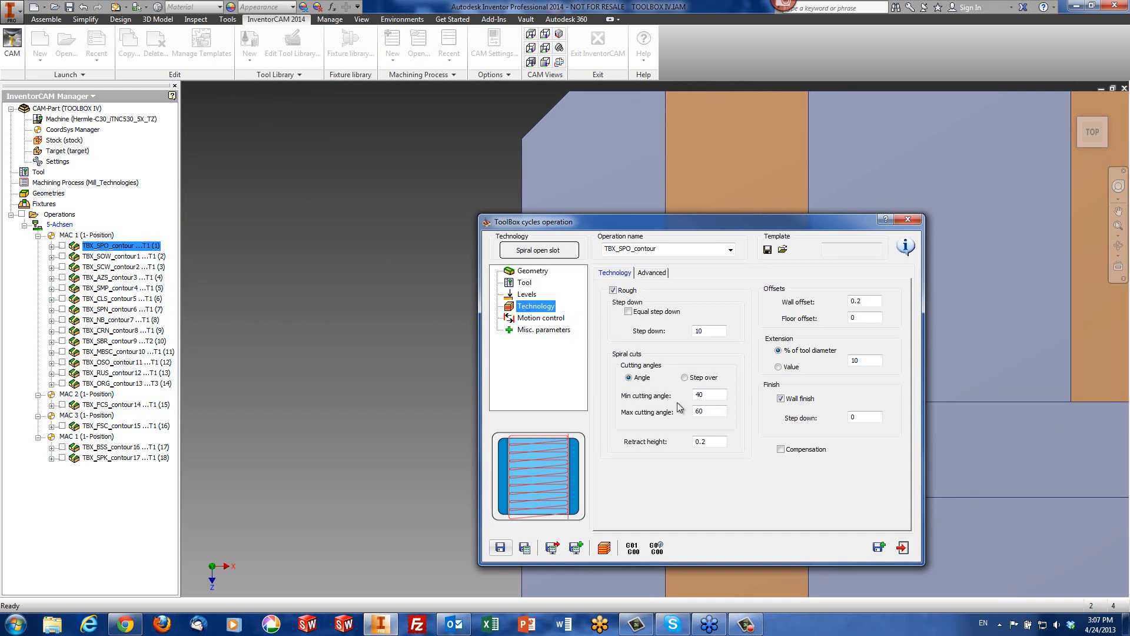
# Check the minimum and maximum cutting angle illustrations of the spiral open slot operation and close its settings.
pyautogui.click(719, 408)
pyautogui.click(714, 396)
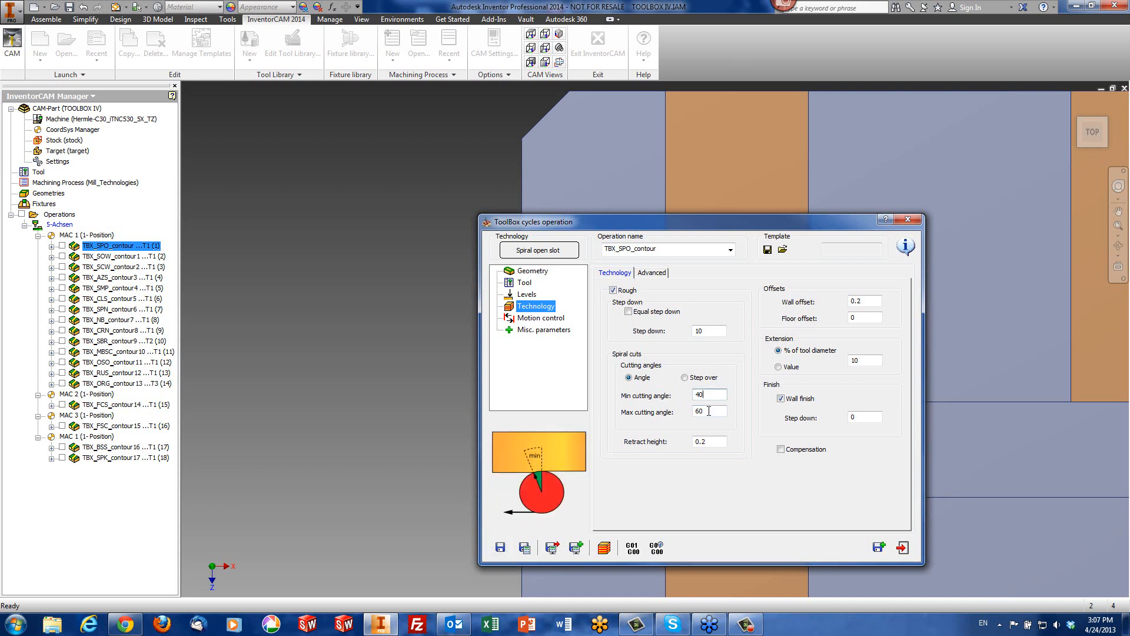
pyautogui.click(709, 411)
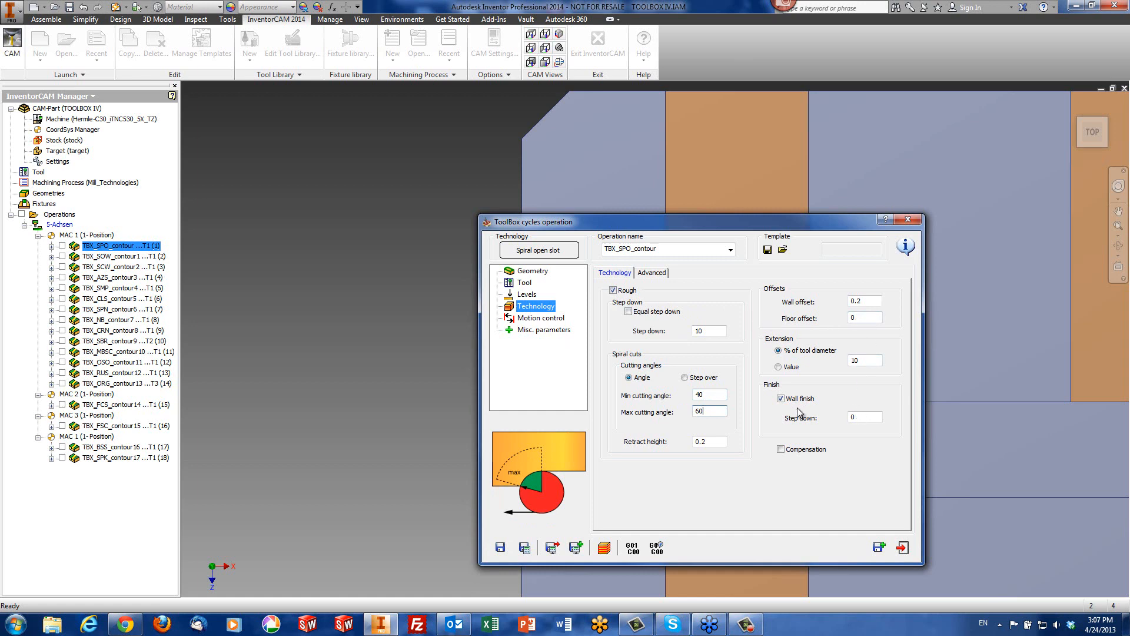
pyautogui.click(902, 546)
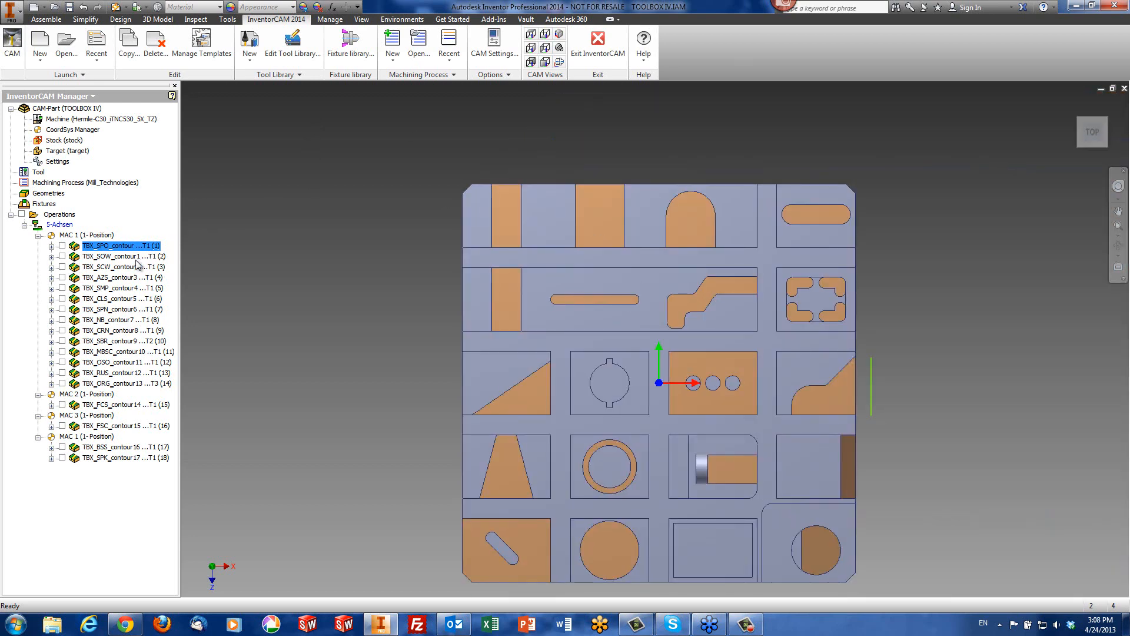
# Open the spiral open slot wide operation TBX_SOW_contour1, show its contour geometry on the model and return to its settings.
pyautogui.doubleClick(117, 257)
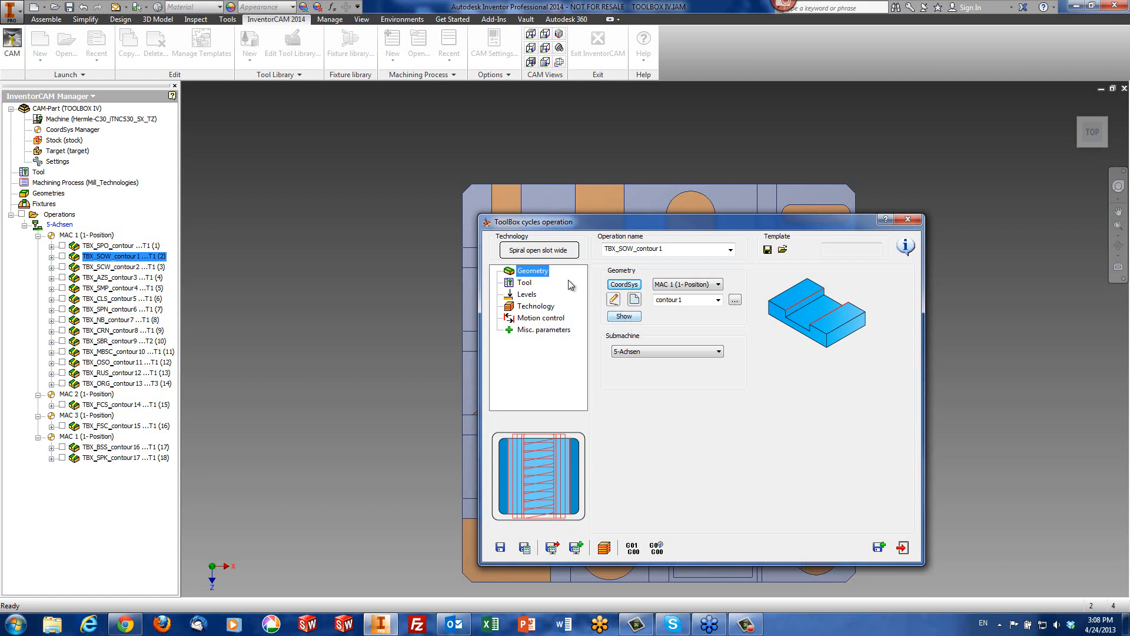
pyautogui.click(625, 318)
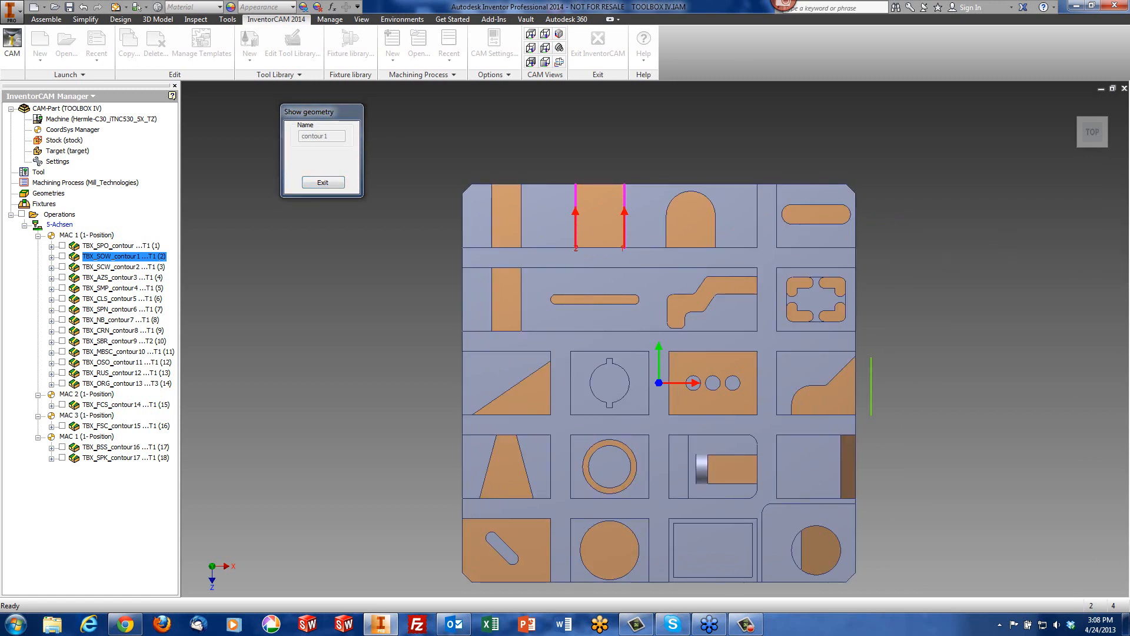
pyautogui.click(322, 182)
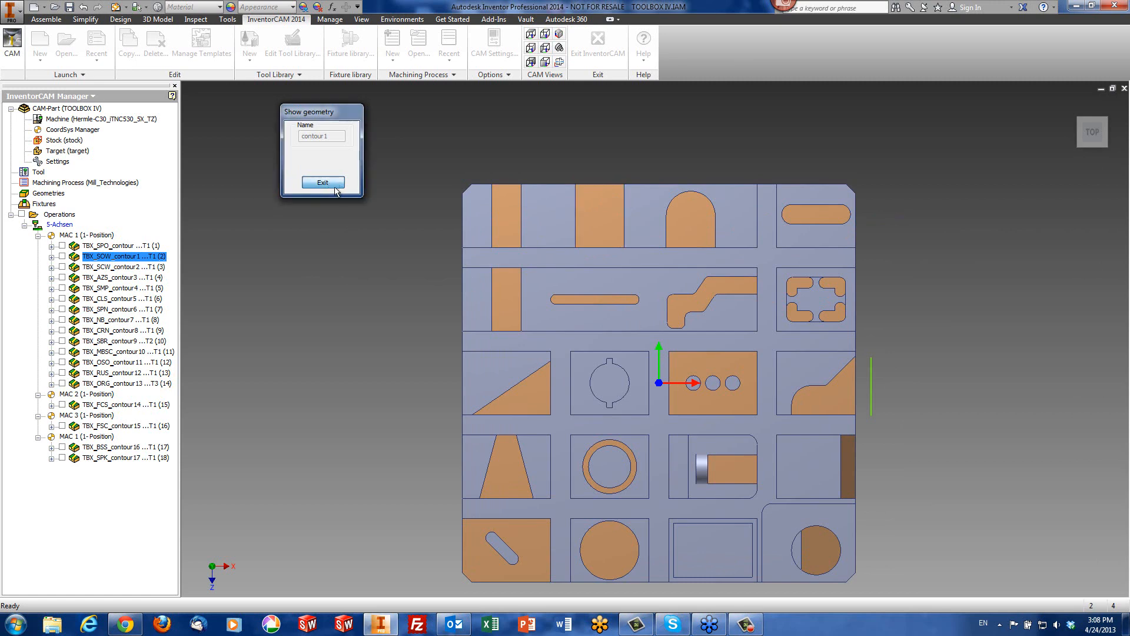
# Review the tool, levels and technology settings of the spiral open slot wide operation.
pyautogui.click(522, 283)
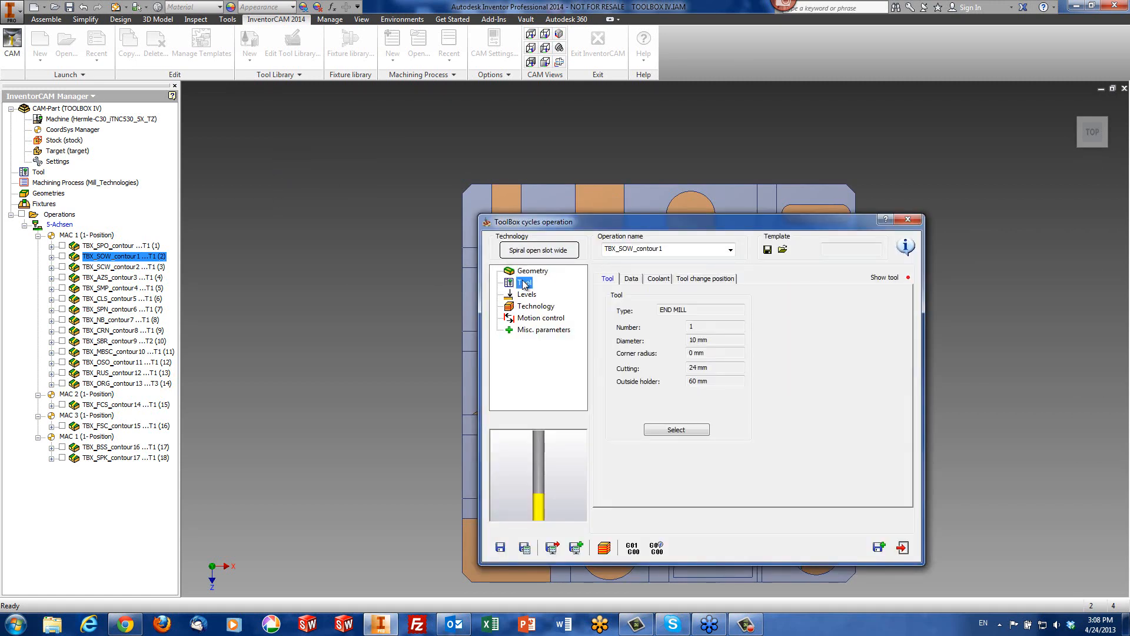
pyautogui.click(525, 295)
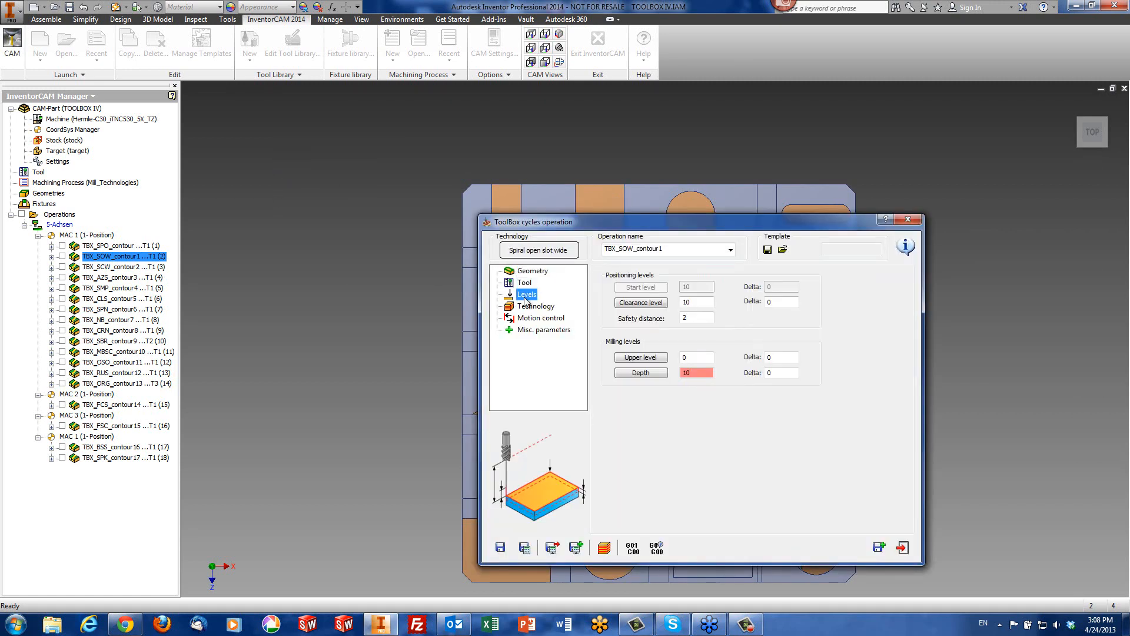
pyautogui.click(528, 308)
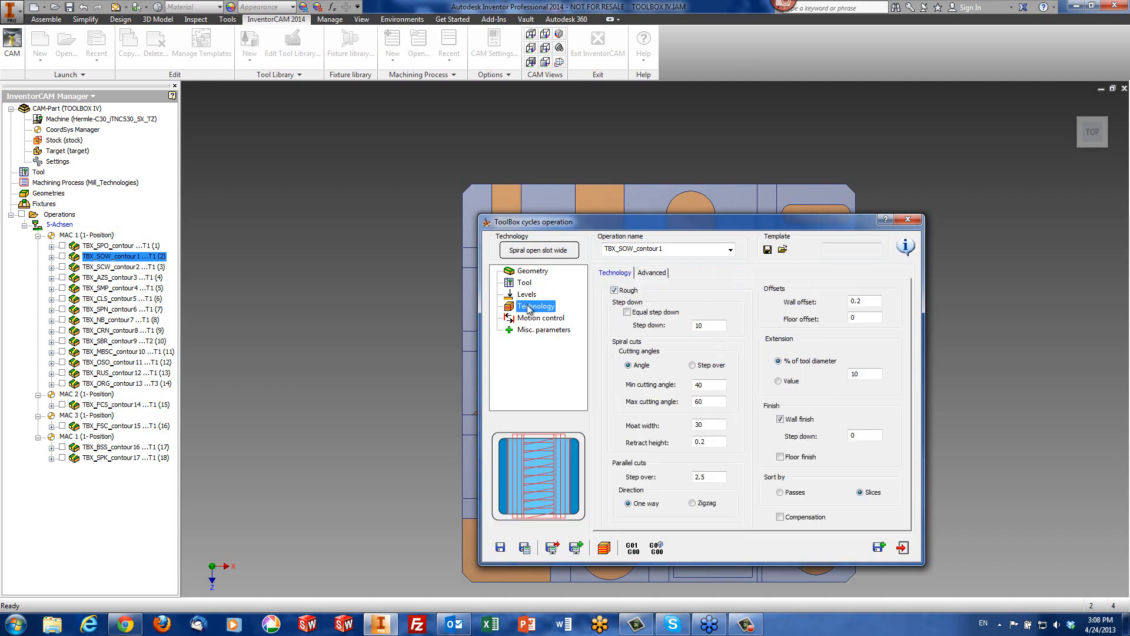
# Examine the spiral cuts parameters: minimum and maximum cutting angle, moat width and retract height.
pyautogui.click(705, 386)
pyautogui.click(708, 401)
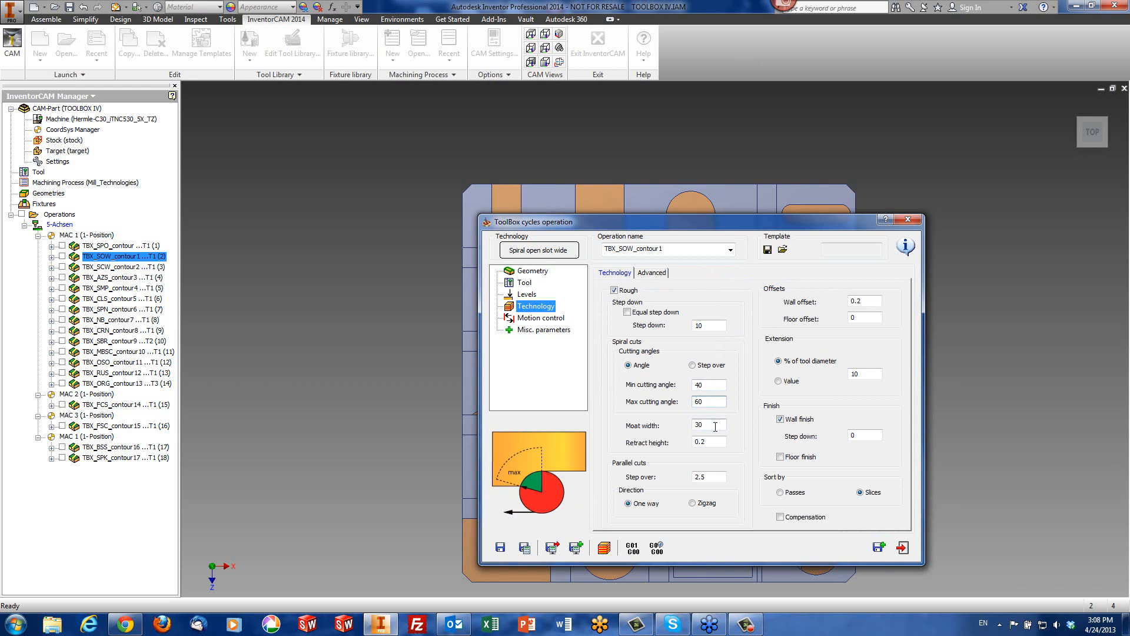
pyautogui.click(715, 427)
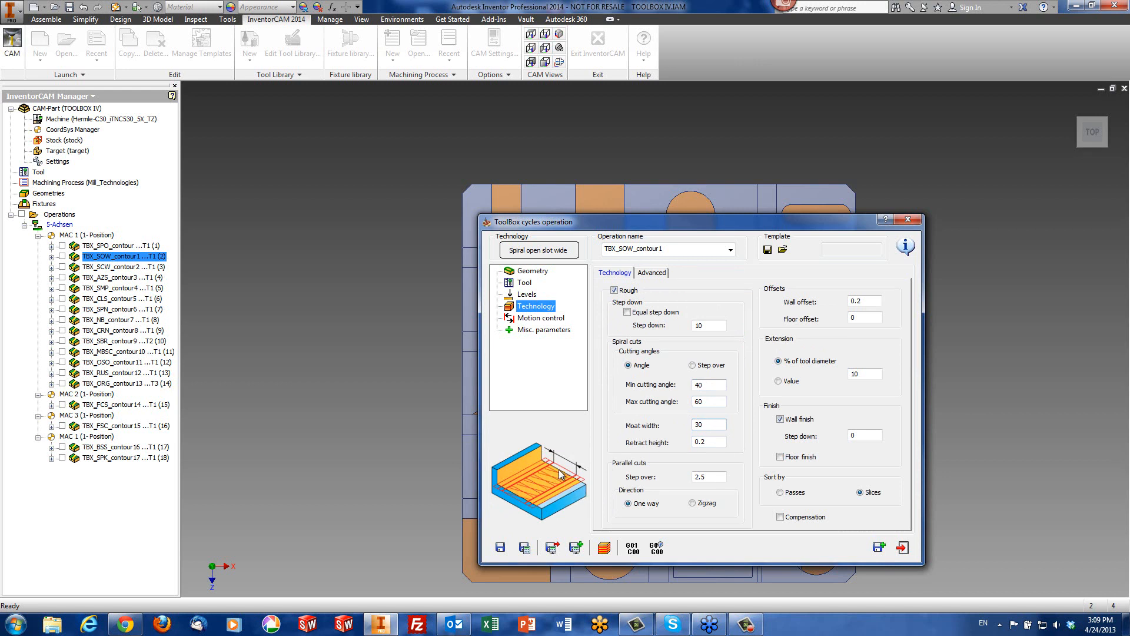
pyautogui.click(722, 442)
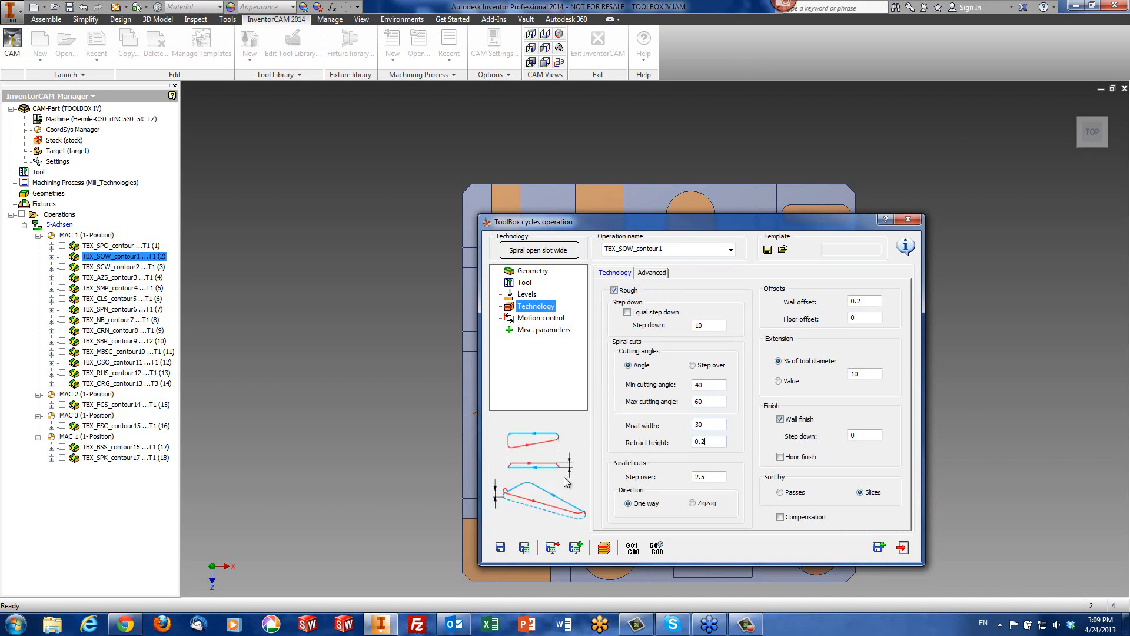
pyautogui.click(709, 424)
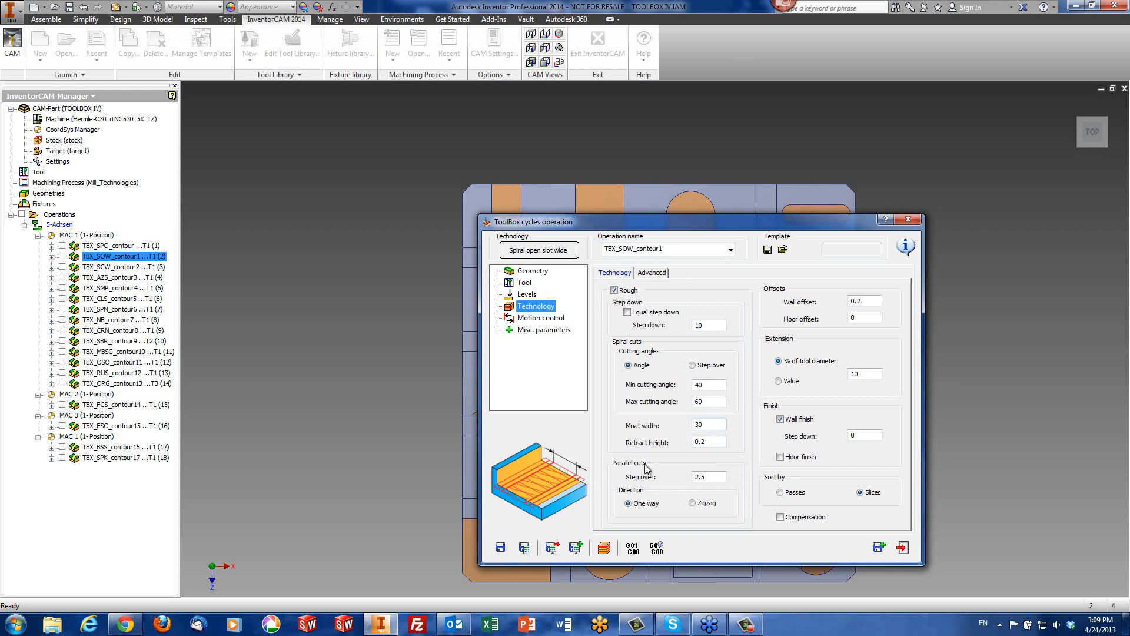
# Check the parallel cuts step over, set the direction to Zigzag and inspect the wall offset.
pyautogui.click(710, 478)
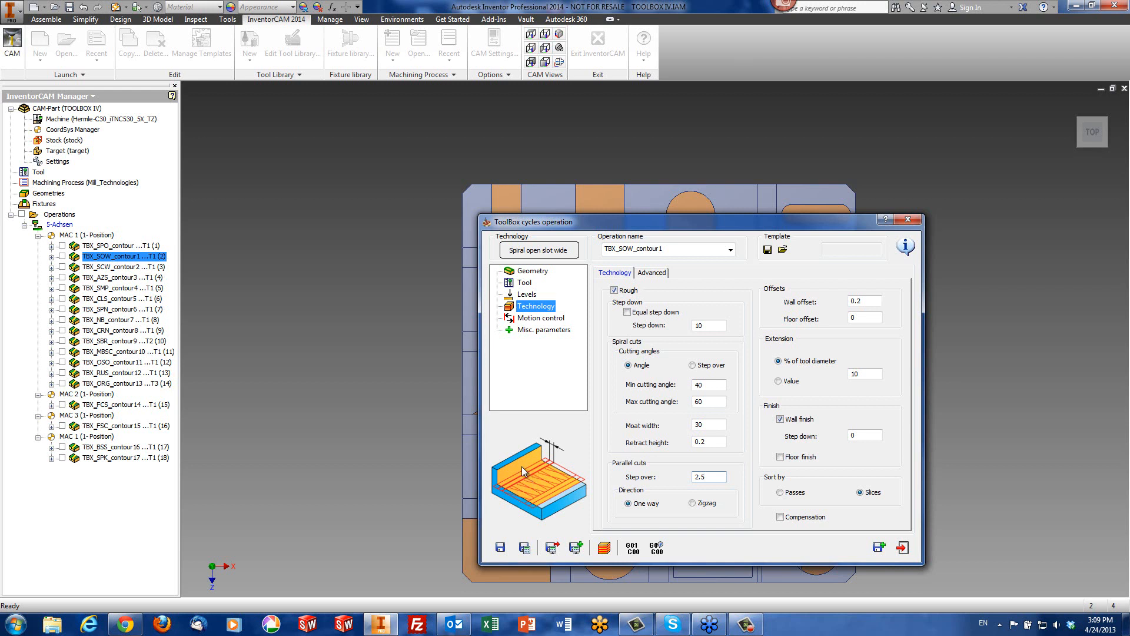
pyautogui.click(637, 505)
pyautogui.click(869, 305)
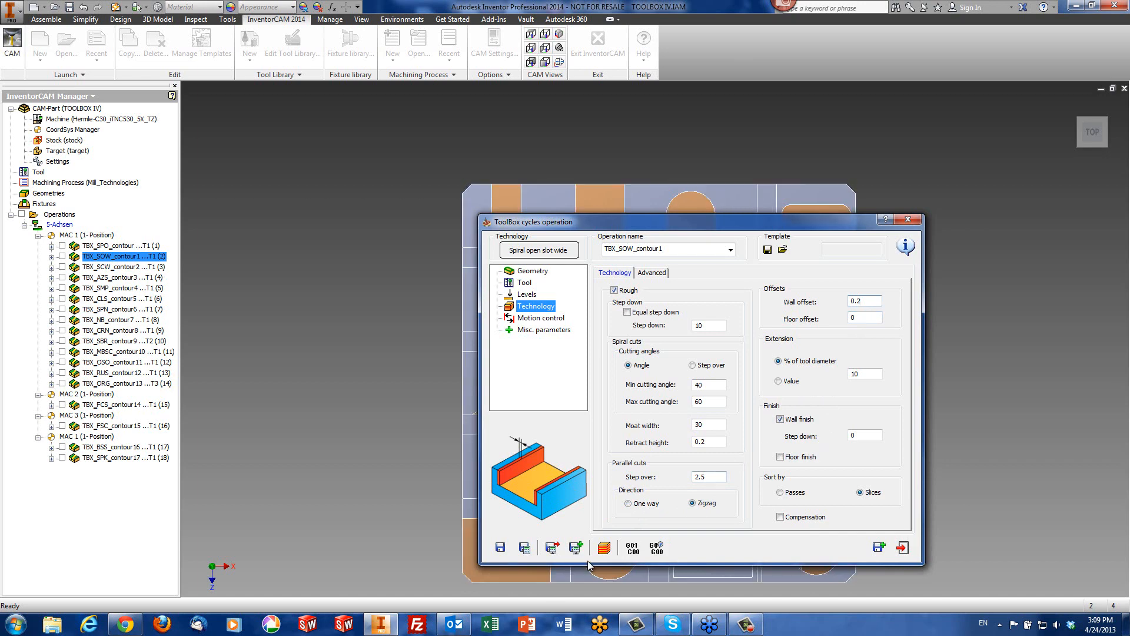
# Start the Host CAD simulation of the spiral open slot wide operation and step through its first spiral moves.
pyautogui.click(604, 548)
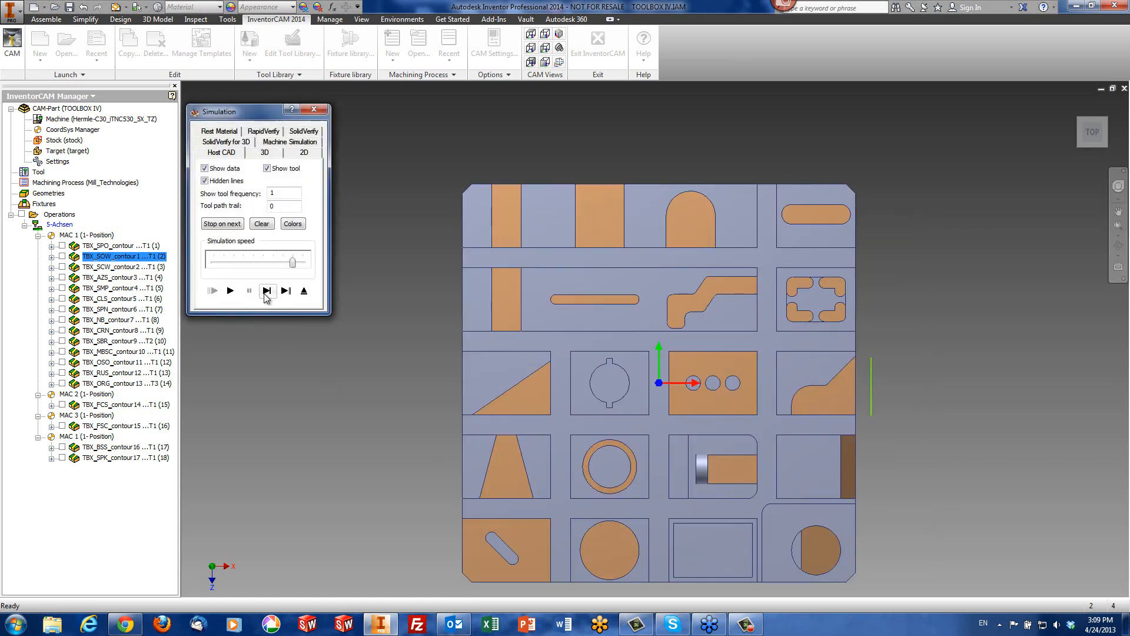
pyautogui.click(265, 292)
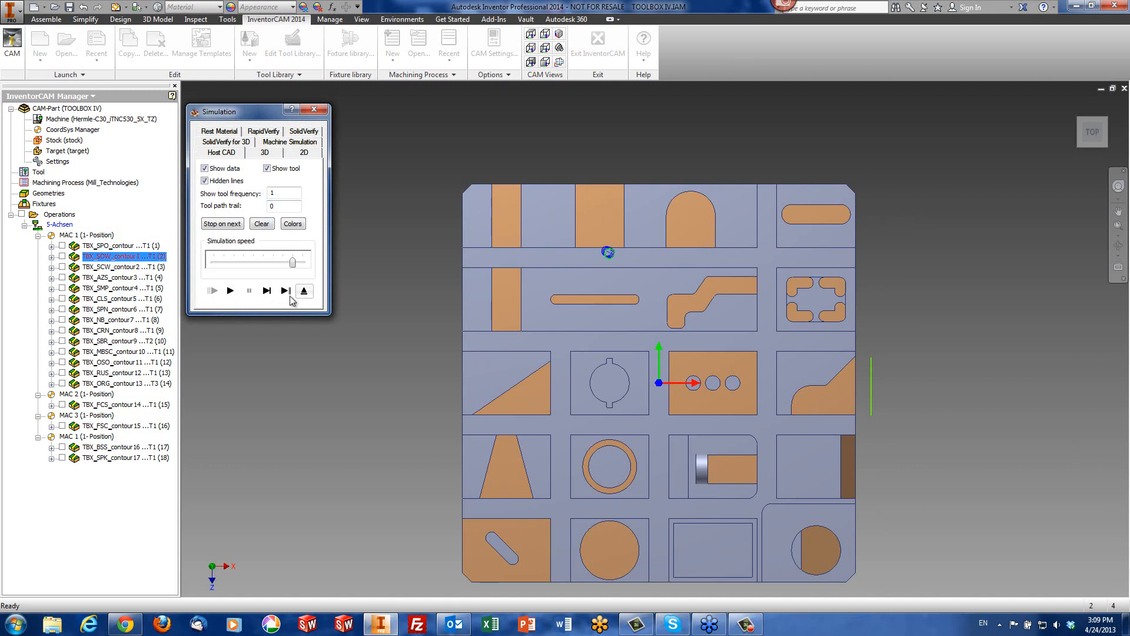
pyautogui.click(267, 291)
pyautogui.scroll(8, 592, 202)
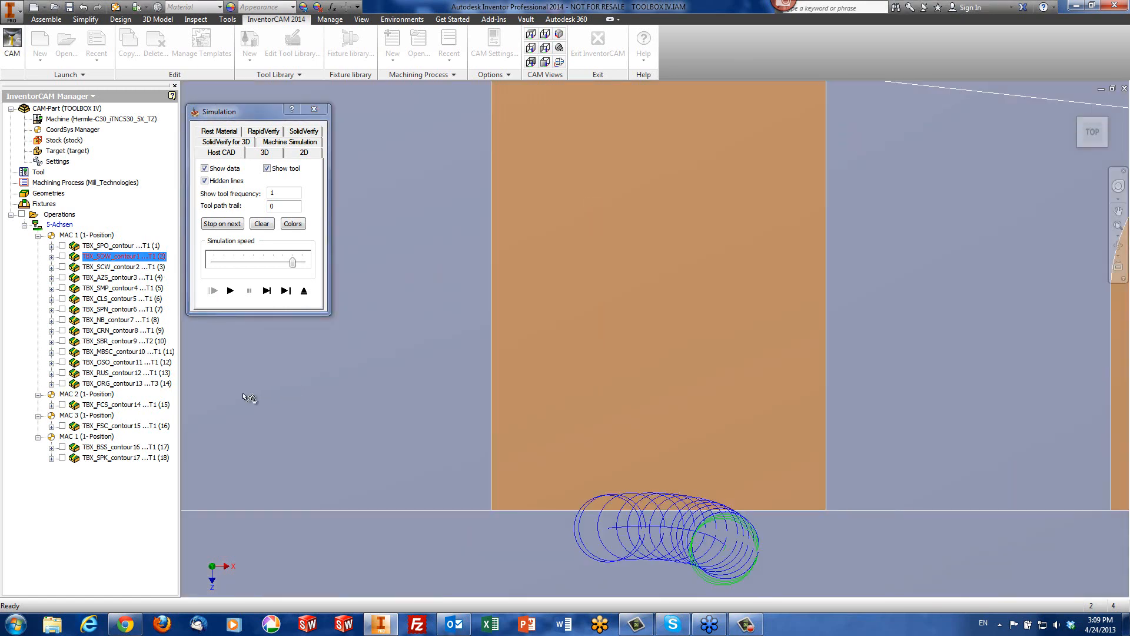
pyautogui.click(266, 290)
pyautogui.click(267, 291)
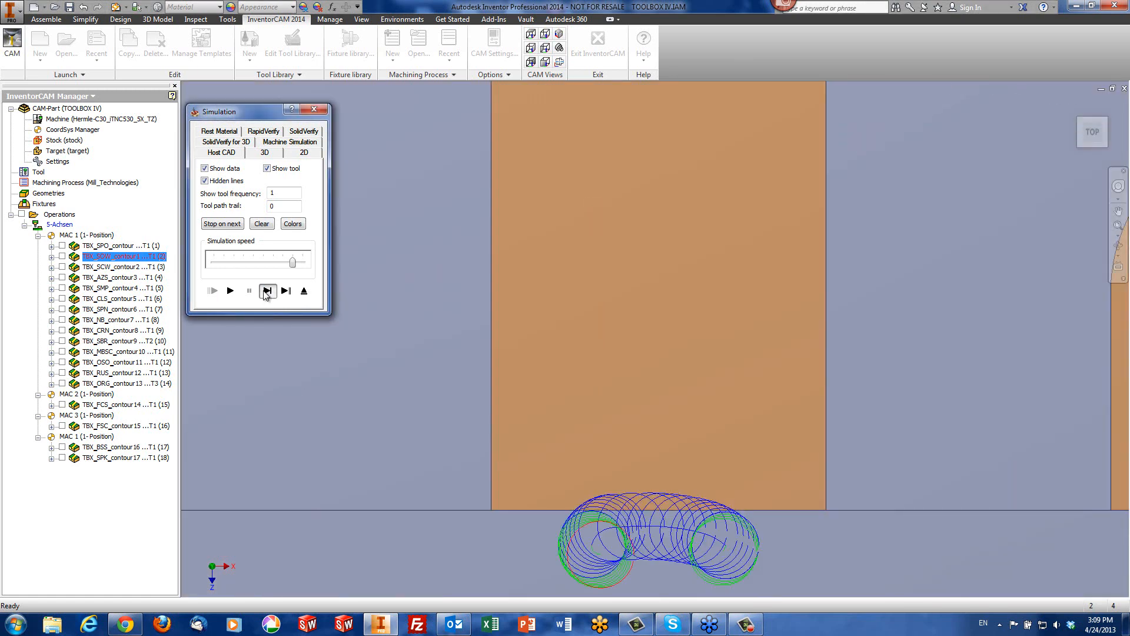
pyautogui.click(267, 291)
pyautogui.click(267, 291)
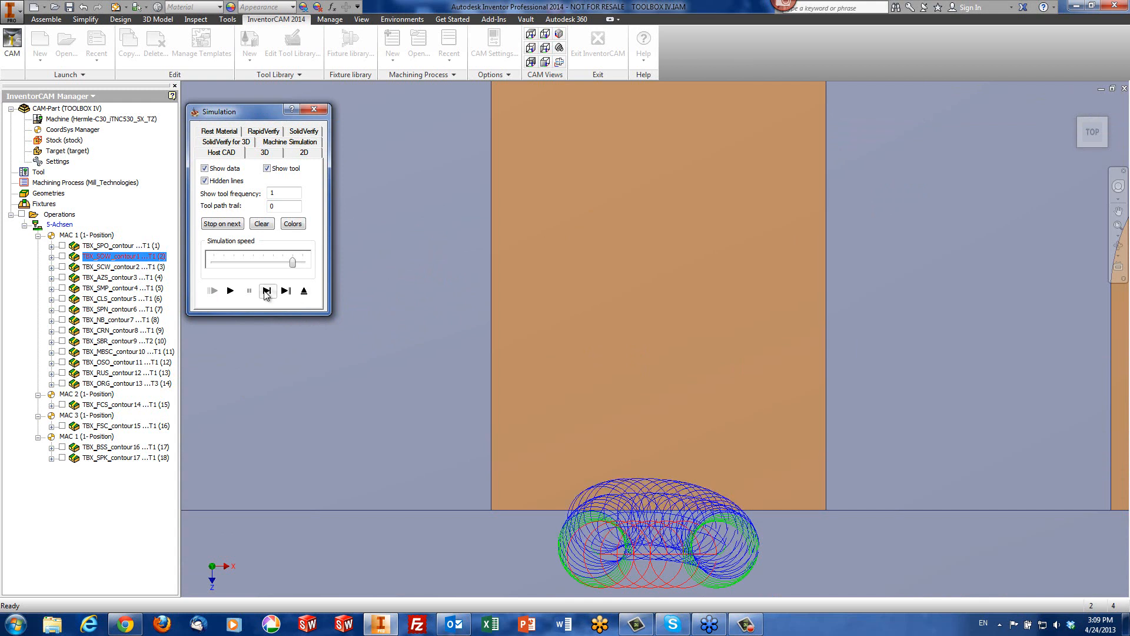
# Play the remaining wide slot tool path slowly and then faster, exit the simulation and close the operation.
pyautogui.moveTo(293, 263); pyautogui.dragTo(229, 276)
pyautogui.click(230, 291)
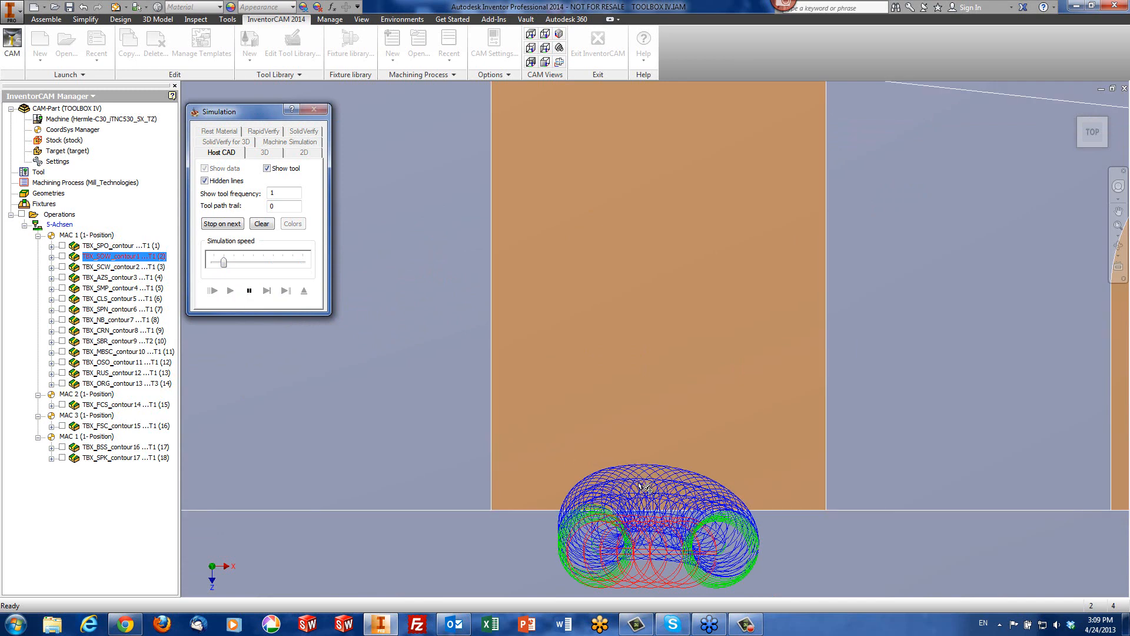
pyautogui.click(265, 262)
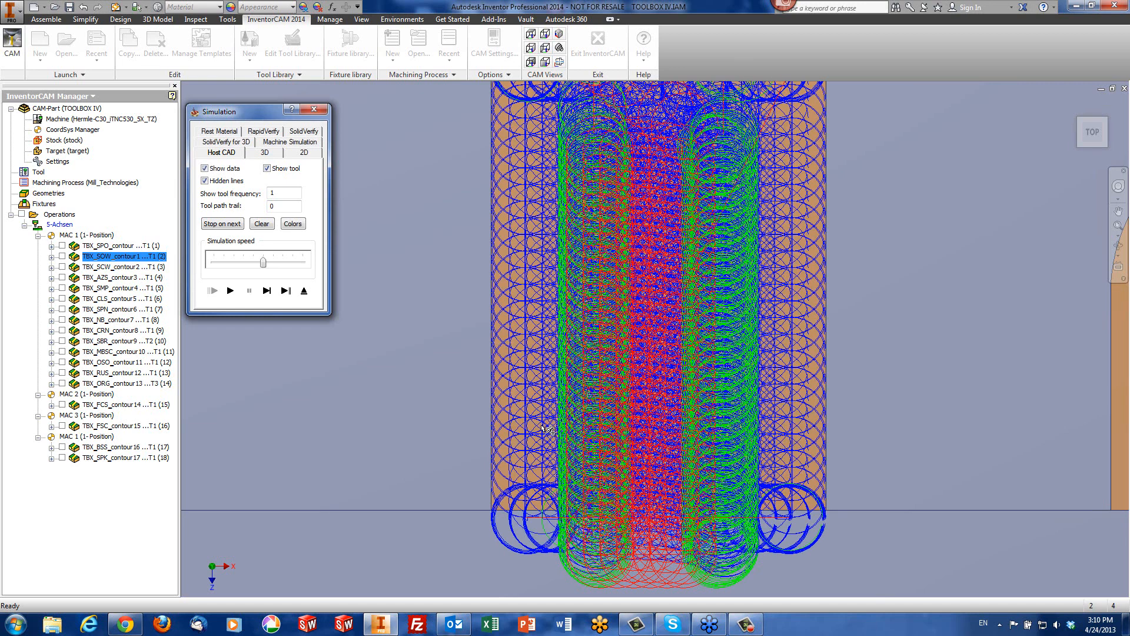
pyautogui.click(303, 290)
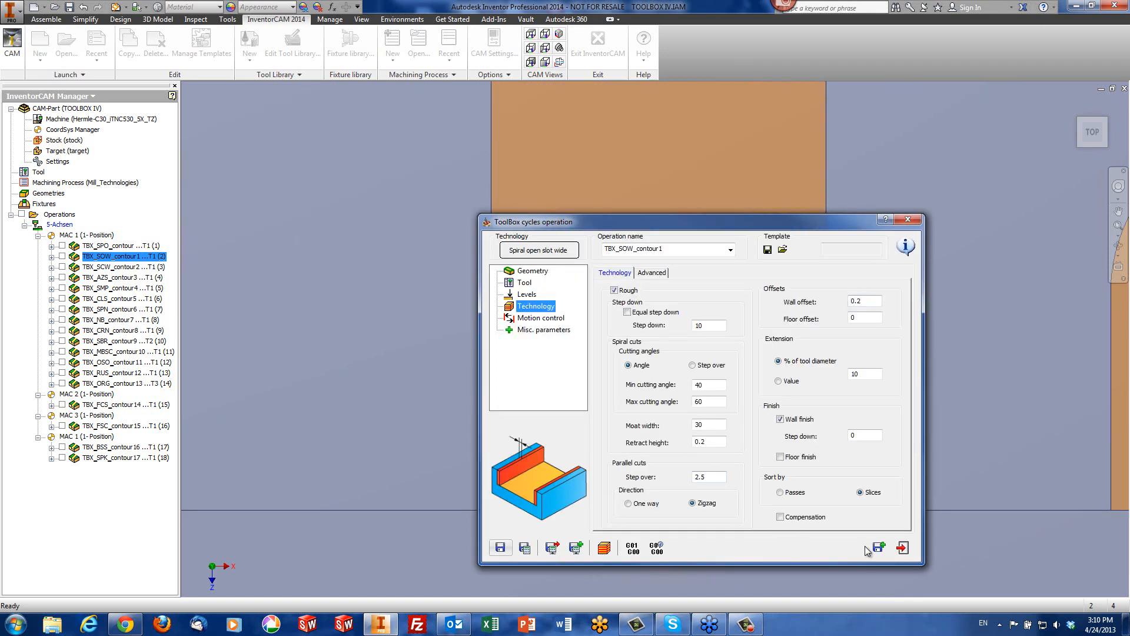
pyautogui.click(903, 548)
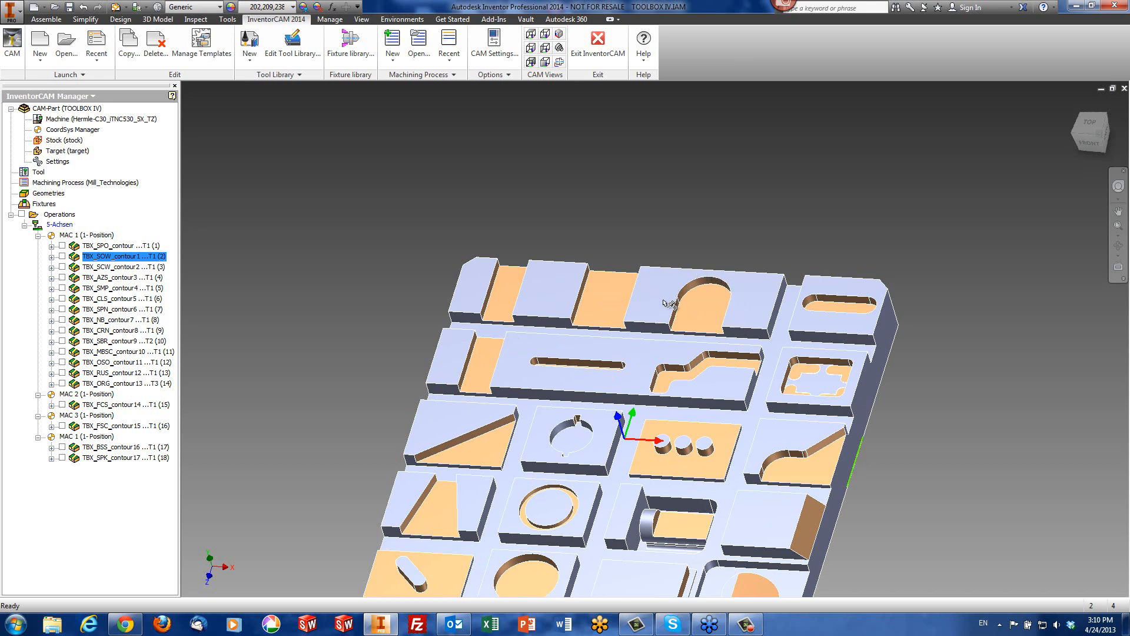
# Open the spiral closed slot wide operation TBX_SCW_contour2, show its contour geometry in top view and return to its settings.
pyautogui.doubleClick(124, 267)
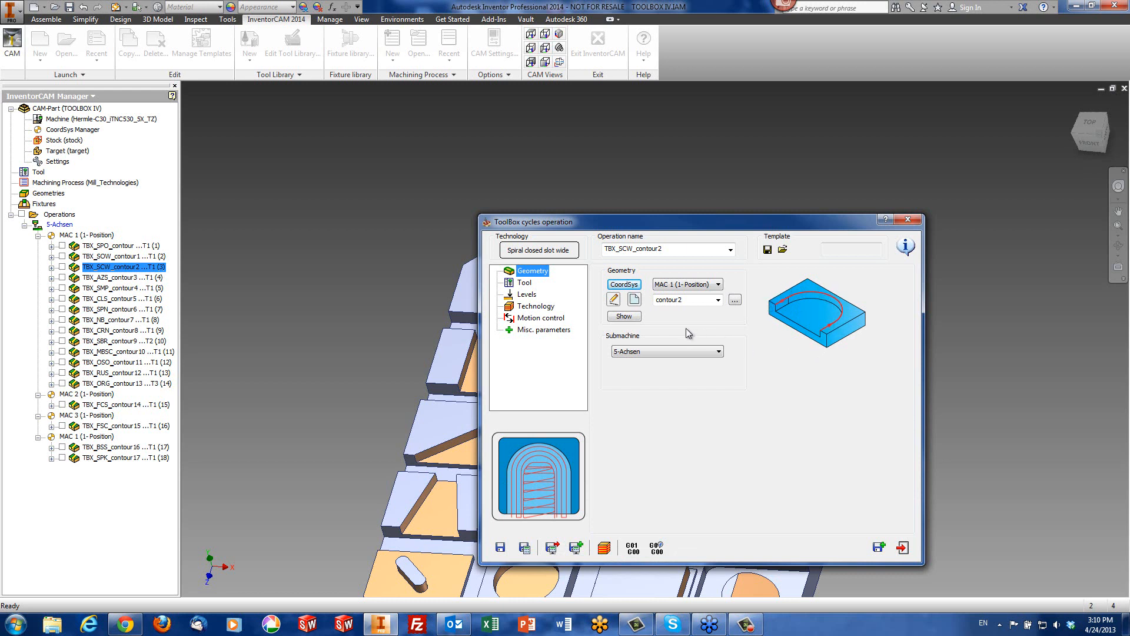
pyautogui.click(624, 317)
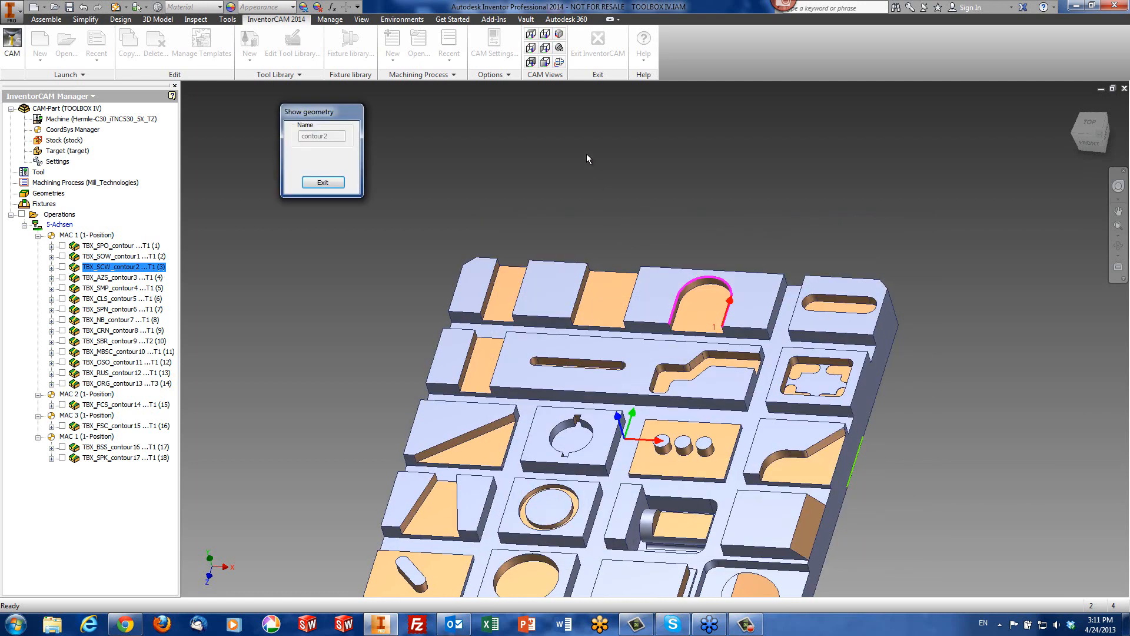
pyautogui.click(530, 34)
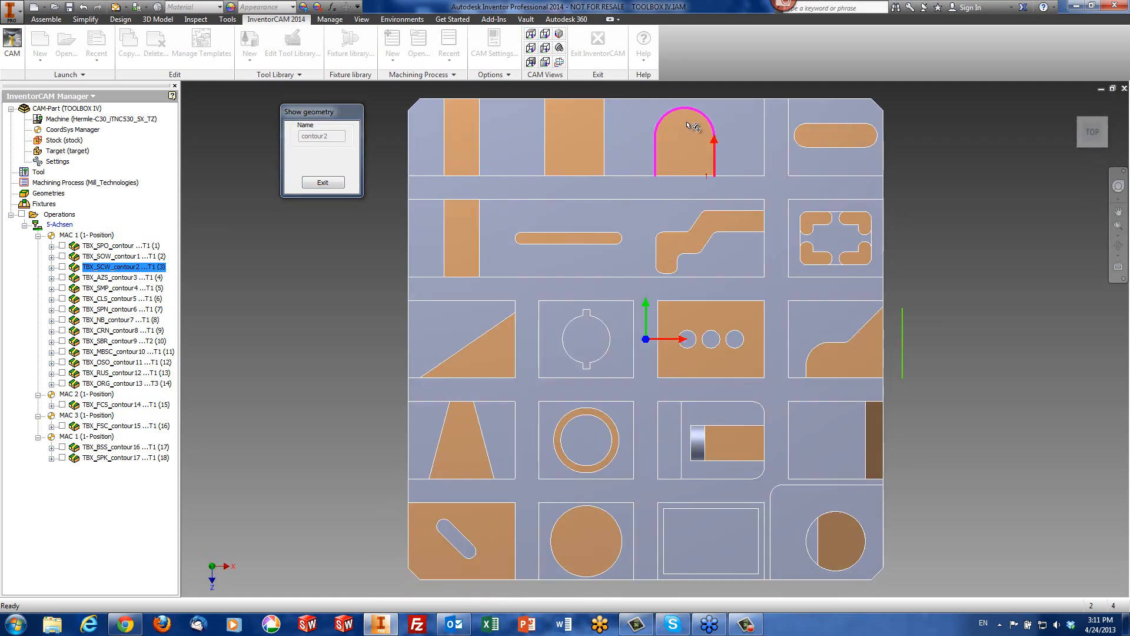
pyautogui.scroll(-2, 686, 121)
pyautogui.scroll(5, 687, 127)
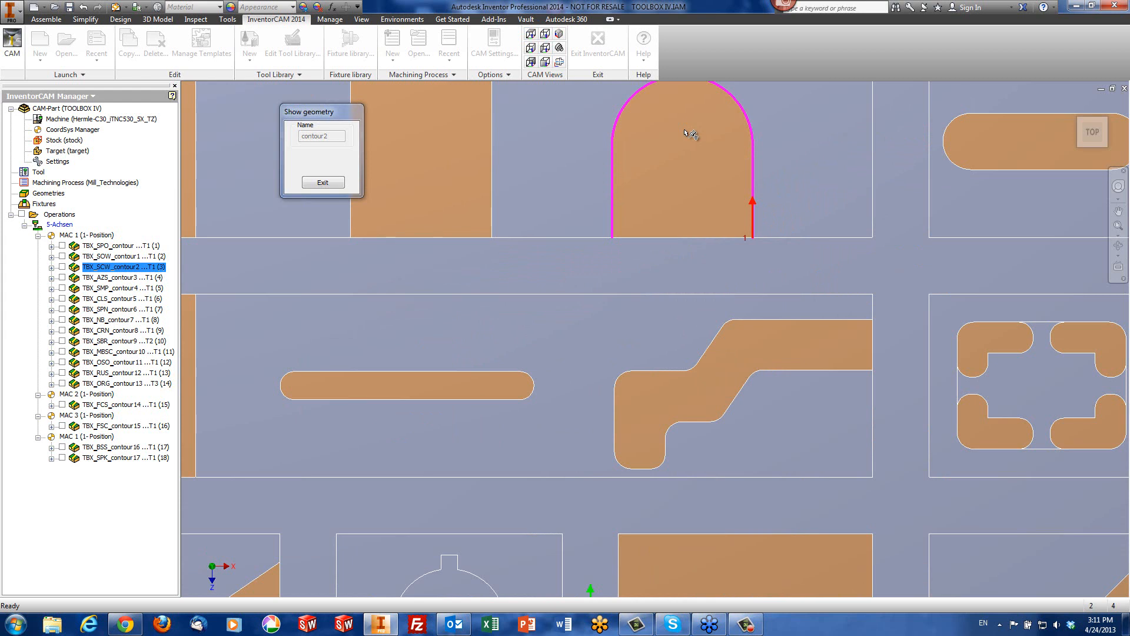
pyautogui.scroll(2, 685, 130)
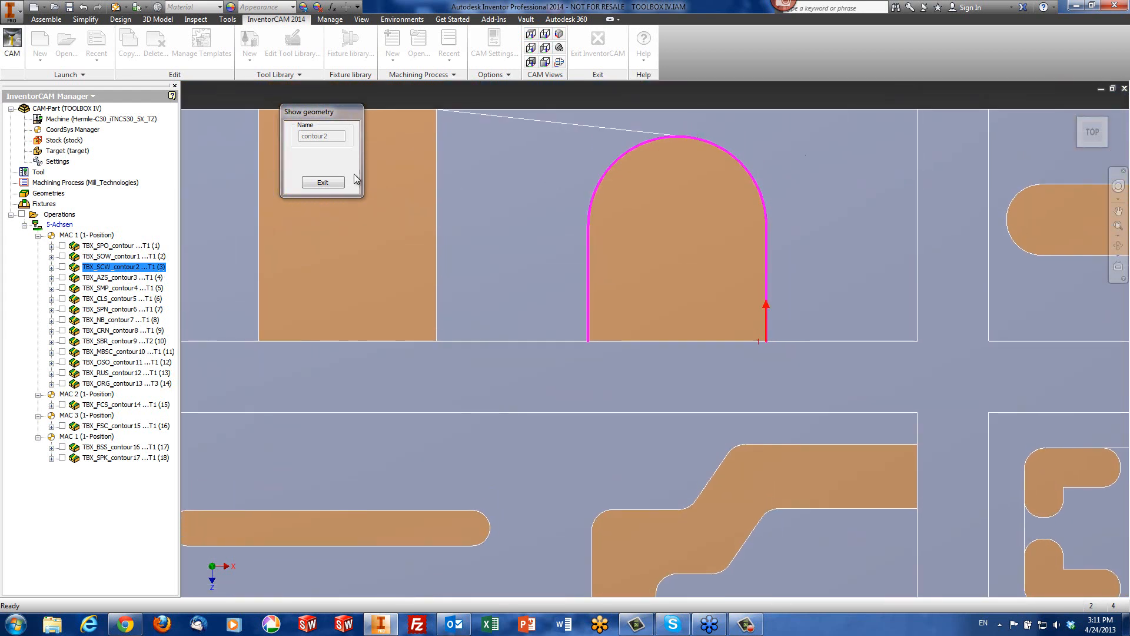
pyautogui.click(327, 184)
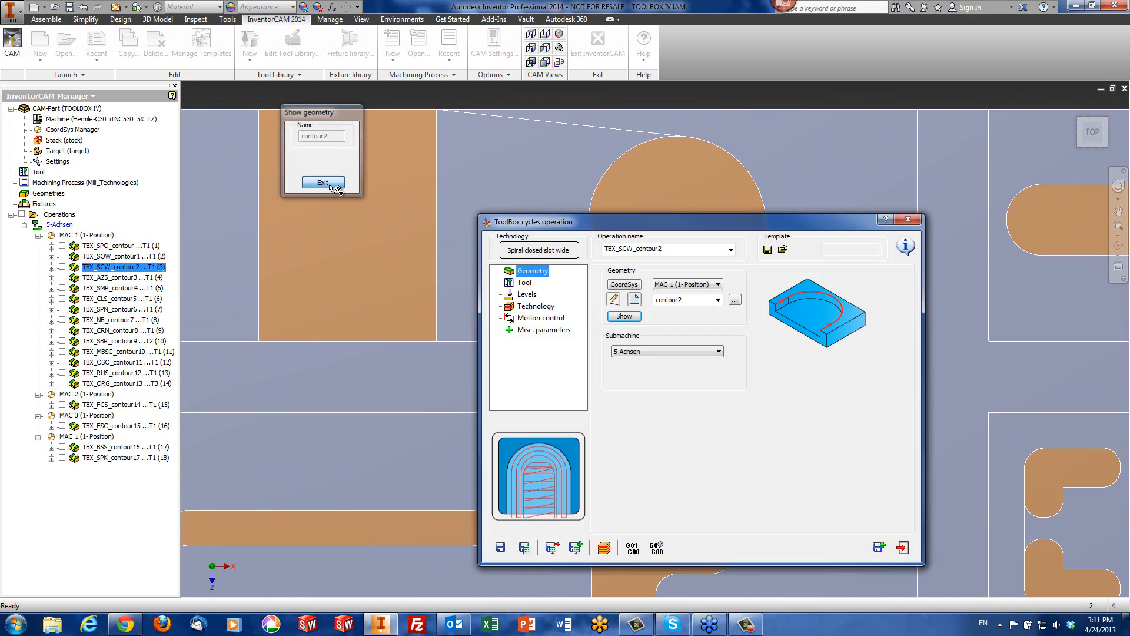
# Review the tool, levels and technology settings of the spiral closed slot wide operation.
pyautogui.click(528, 283)
pyautogui.click(528, 295)
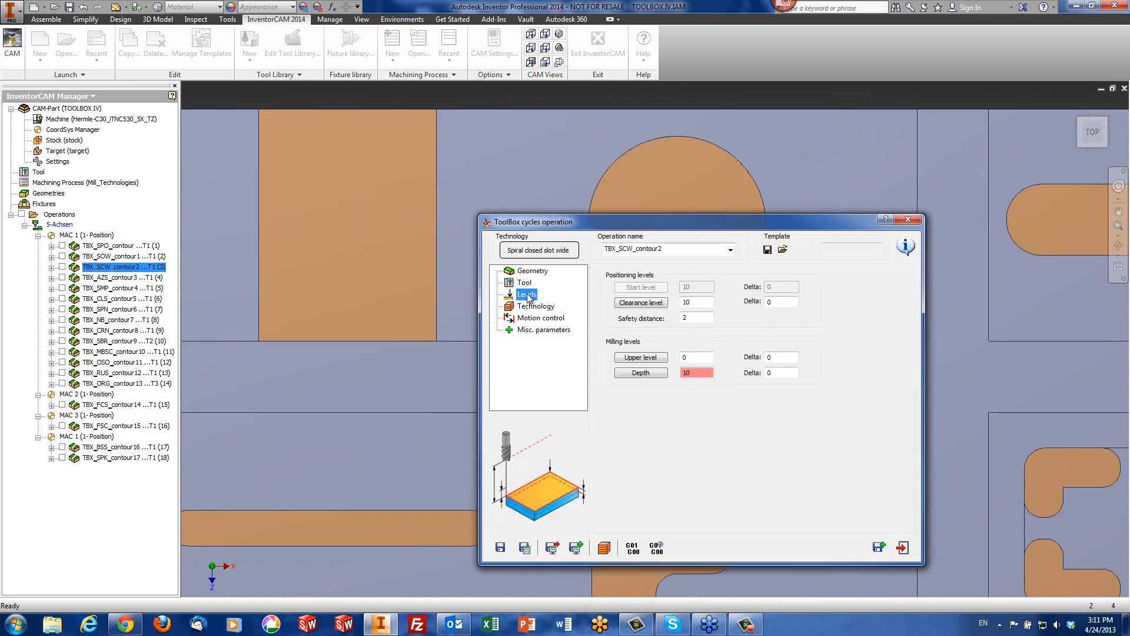
pyautogui.click(530, 309)
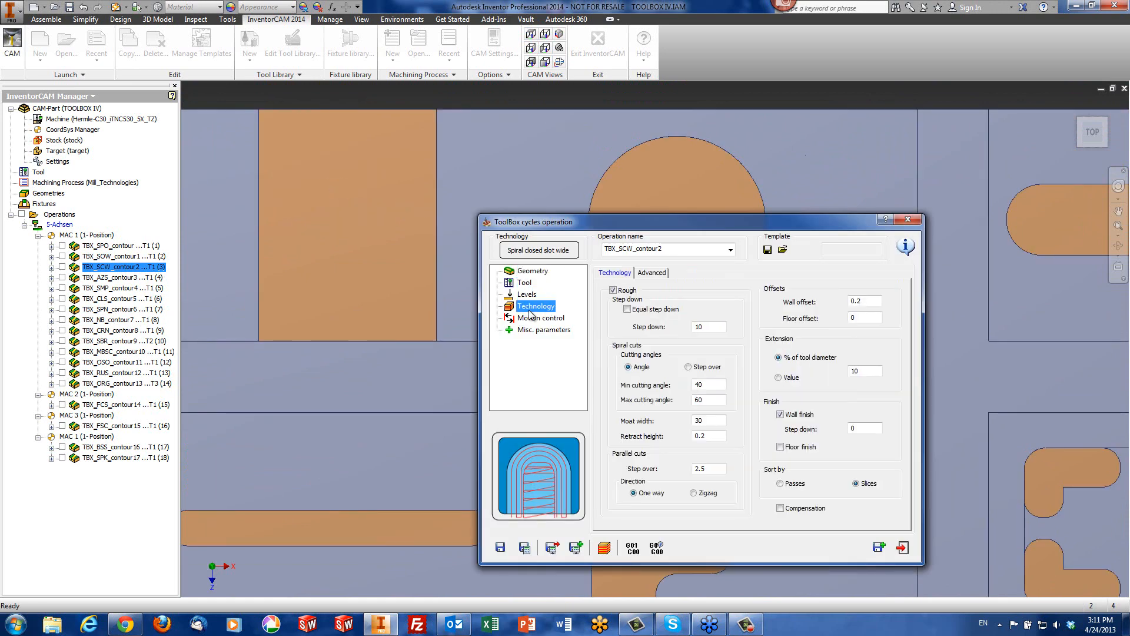
# Check the maximum cutting angle and moat width of the spiral closed slot wide operation and start its simulation.
pyautogui.click(715, 401)
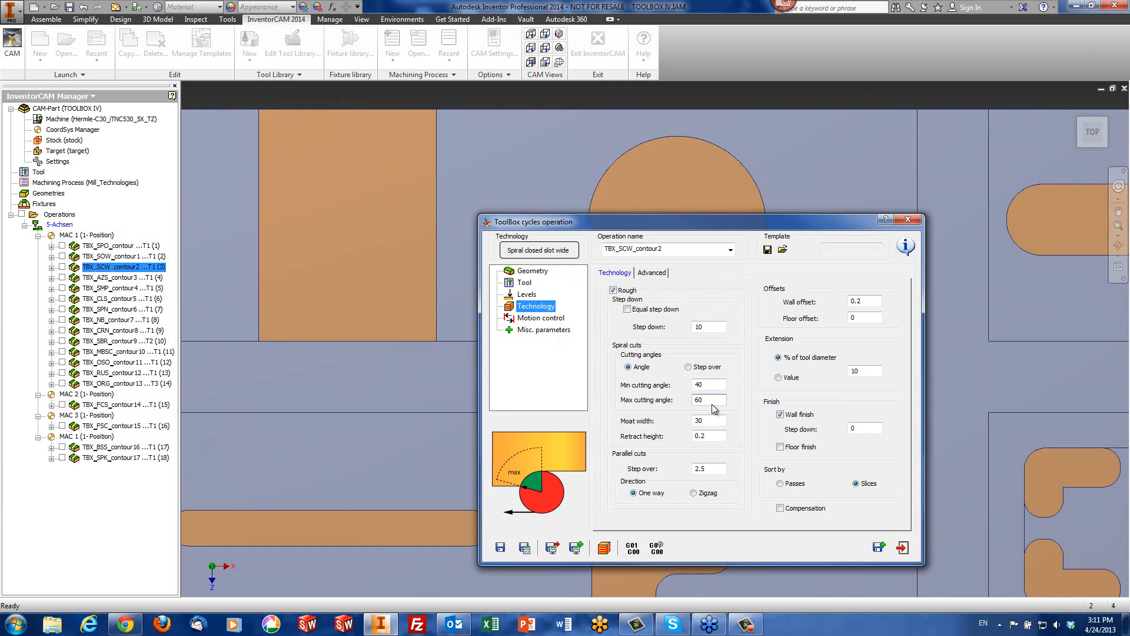
pyautogui.click(707, 421)
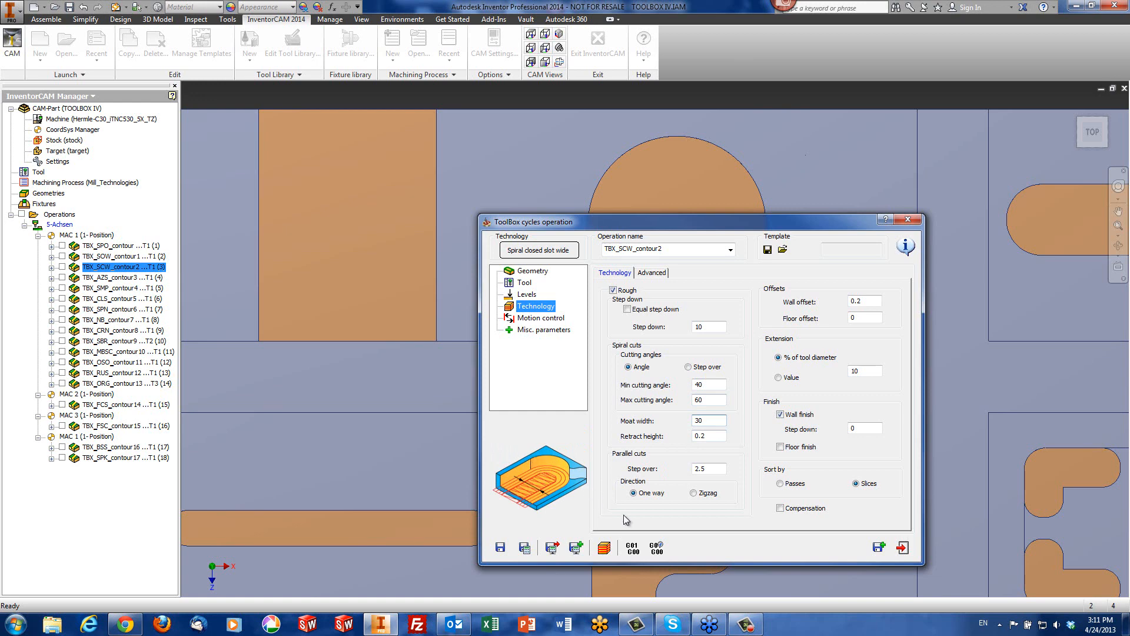
pyautogui.click(605, 549)
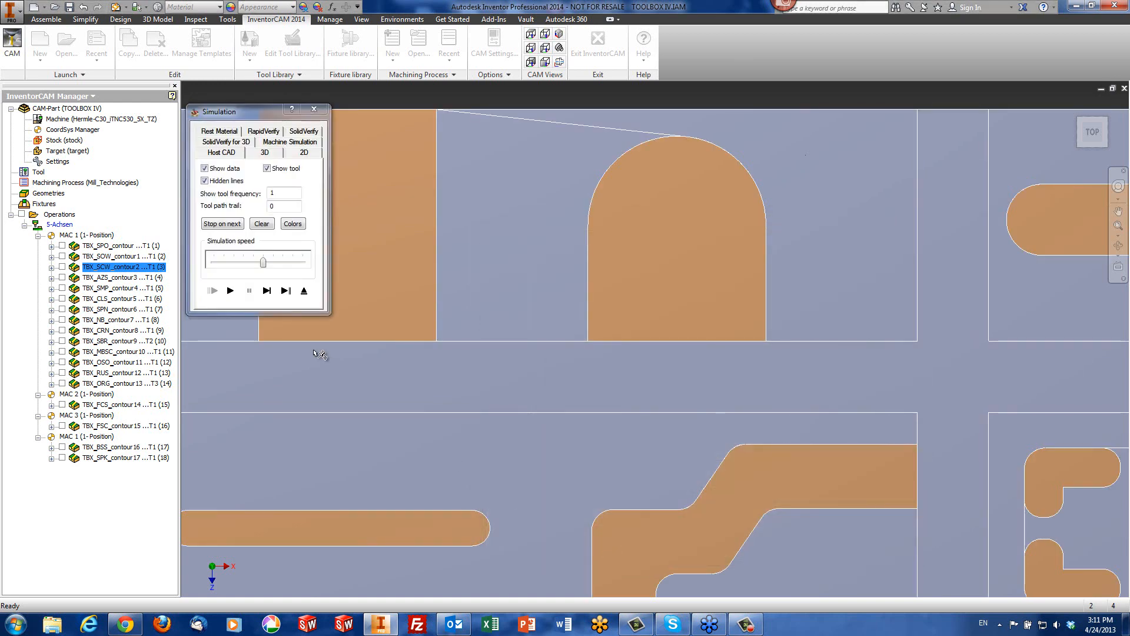
# Play the closed slot tool path in the Host CAD simulation with the tool hidden, then exit and close the operation.
pyautogui.click(267, 169)
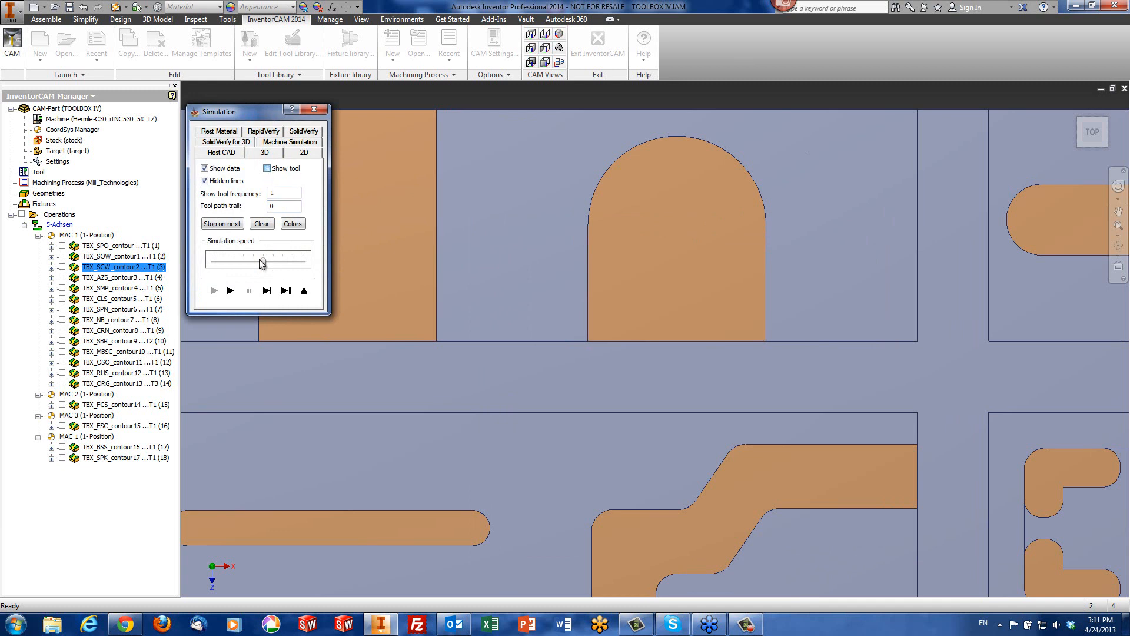
pyautogui.moveTo(264, 265); pyautogui.dragTo(234, 265)
pyautogui.click(230, 291)
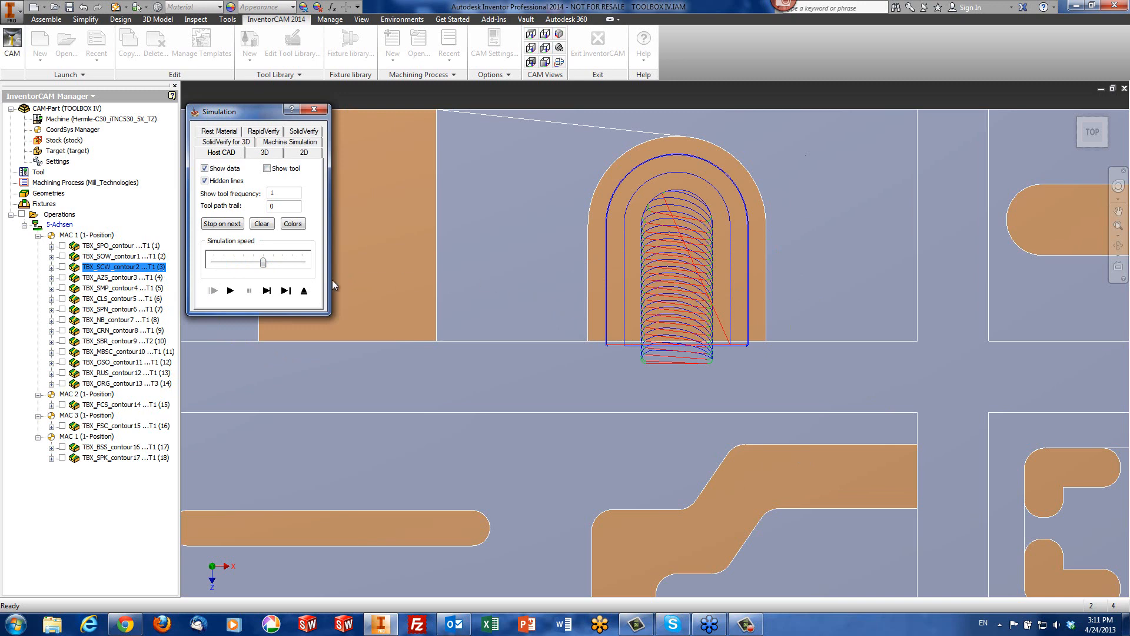
pyautogui.click(305, 296)
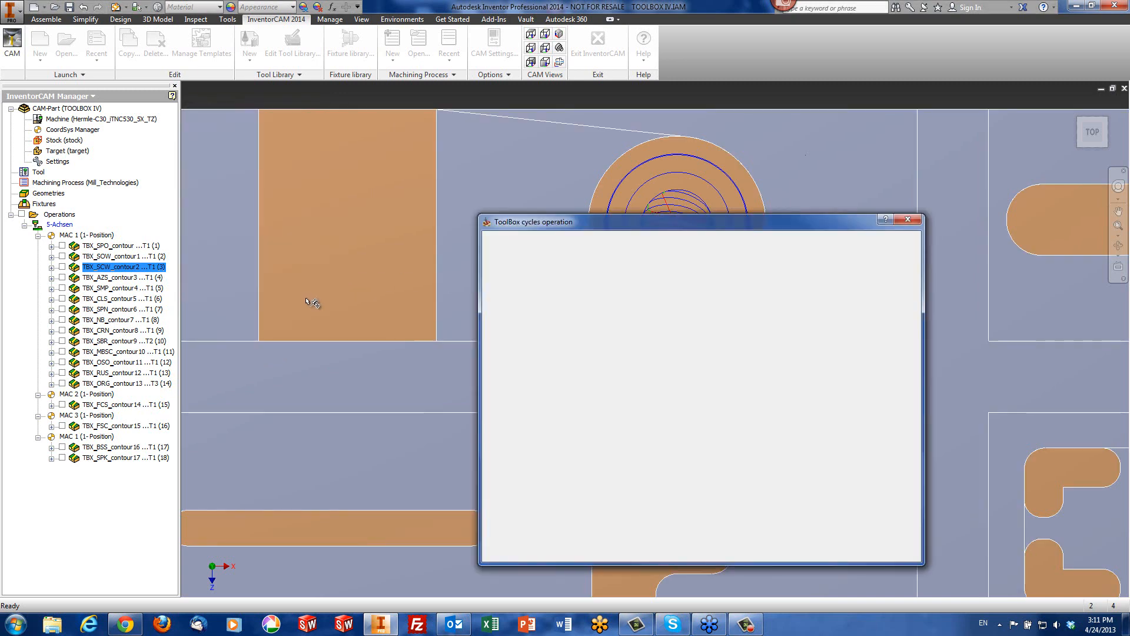
pyautogui.click(903, 547)
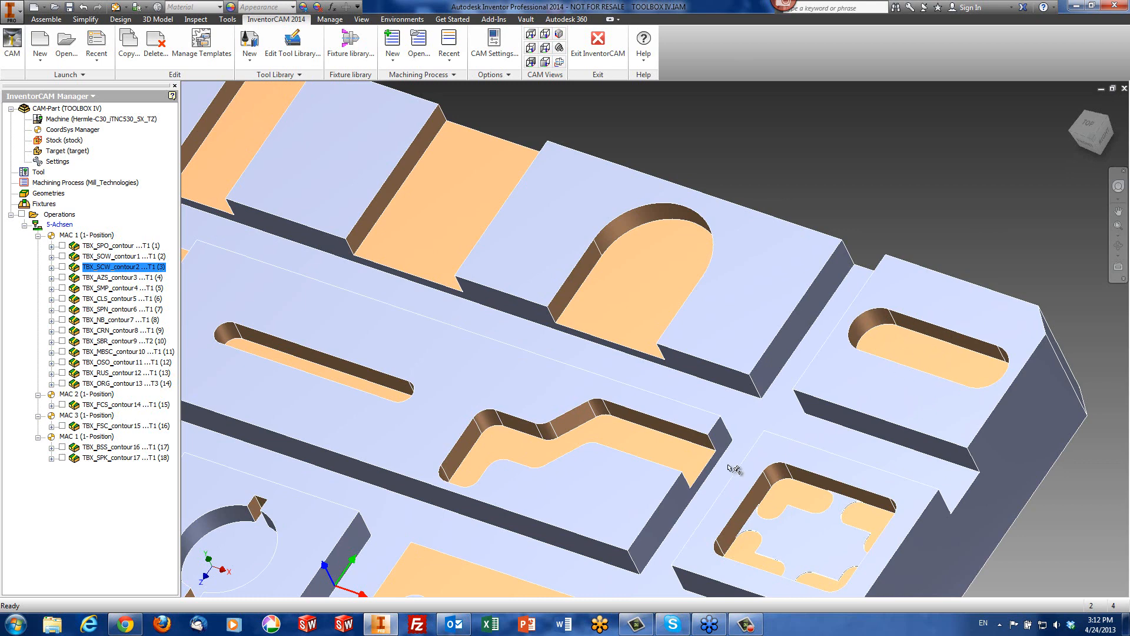
# Open the TBX_AZS_contour3 operation and choose Additional Zigzag Slot among the available technologies.
pyautogui.click(104, 280)
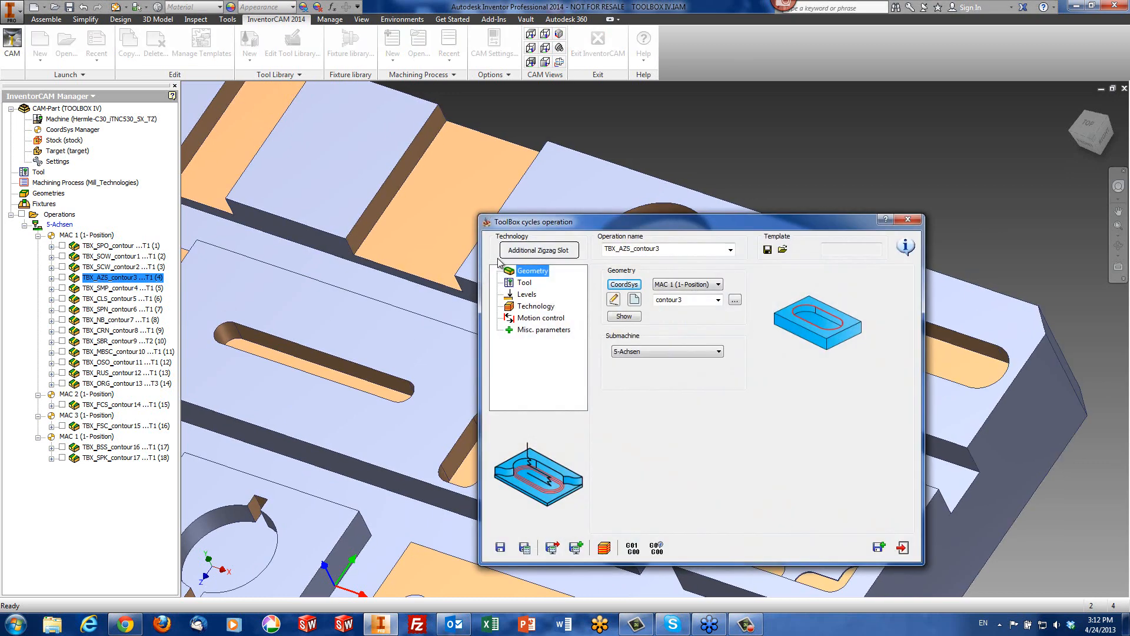
pyautogui.click(534, 253)
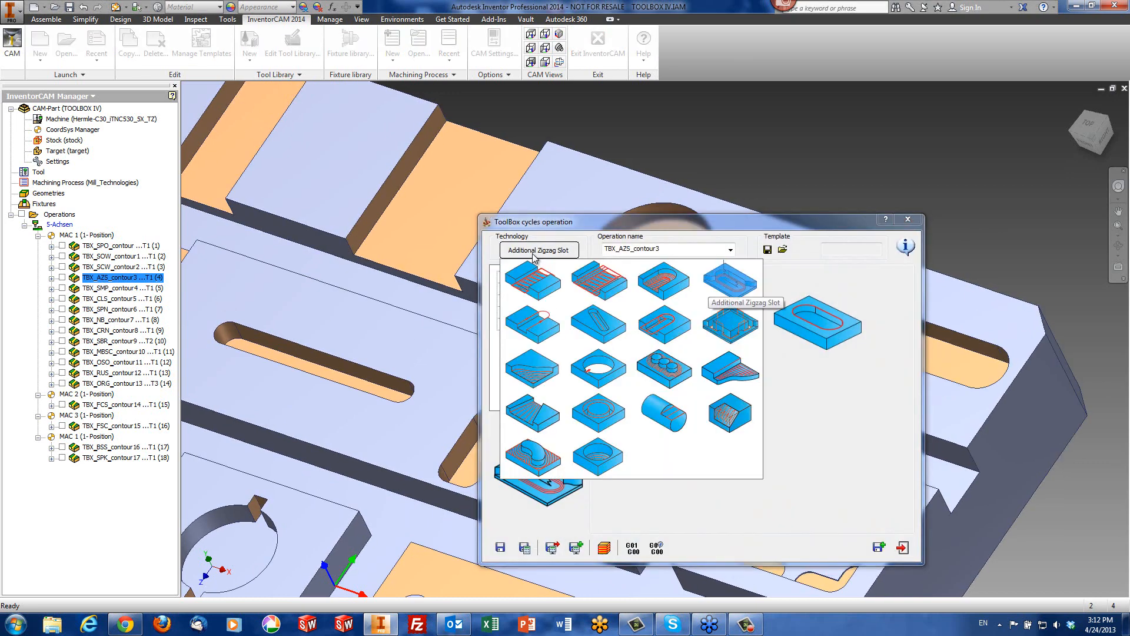
pyautogui.click(730, 289)
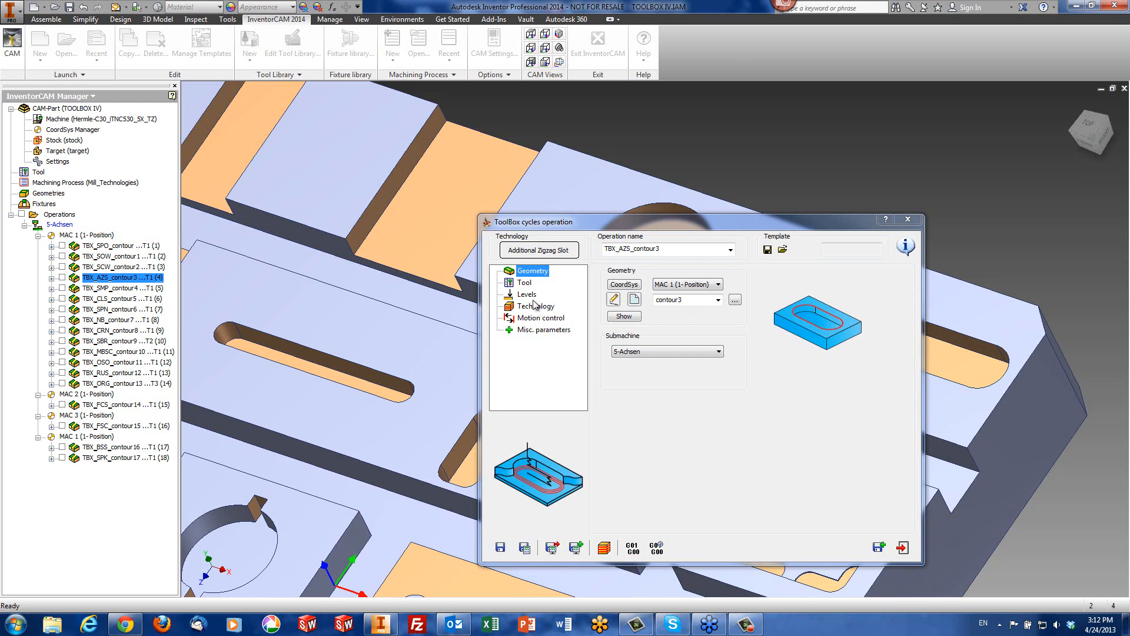
# Review the zigzag slot operation's tool, levels and technology settings, including step down, ramping width and step over.
pyautogui.click(524, 283)
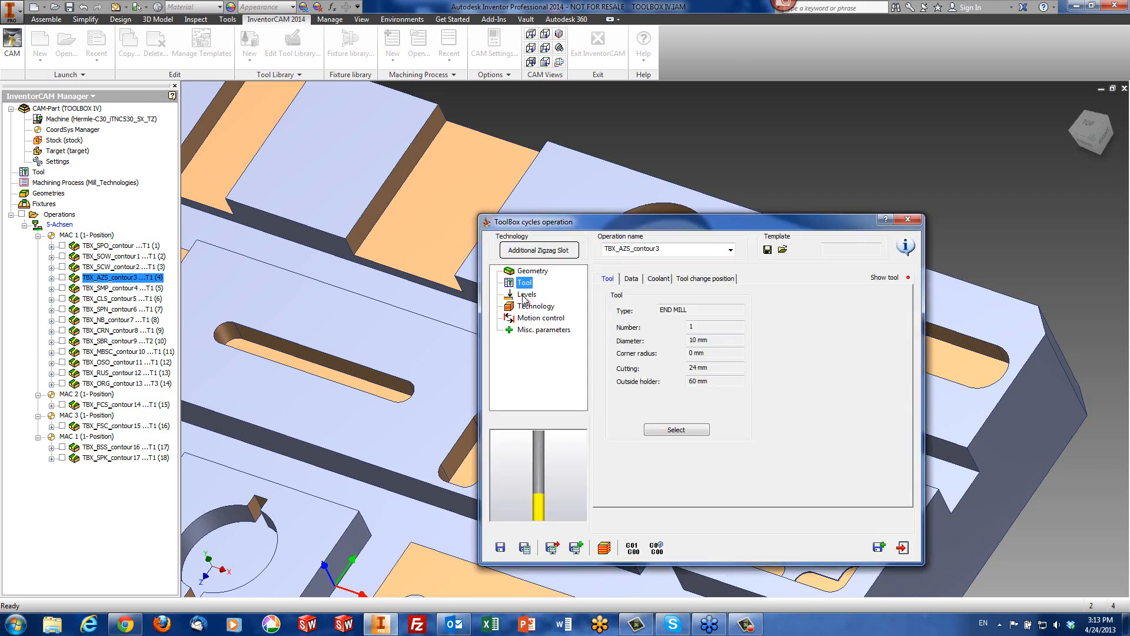
pyautogui.click(525, 295)
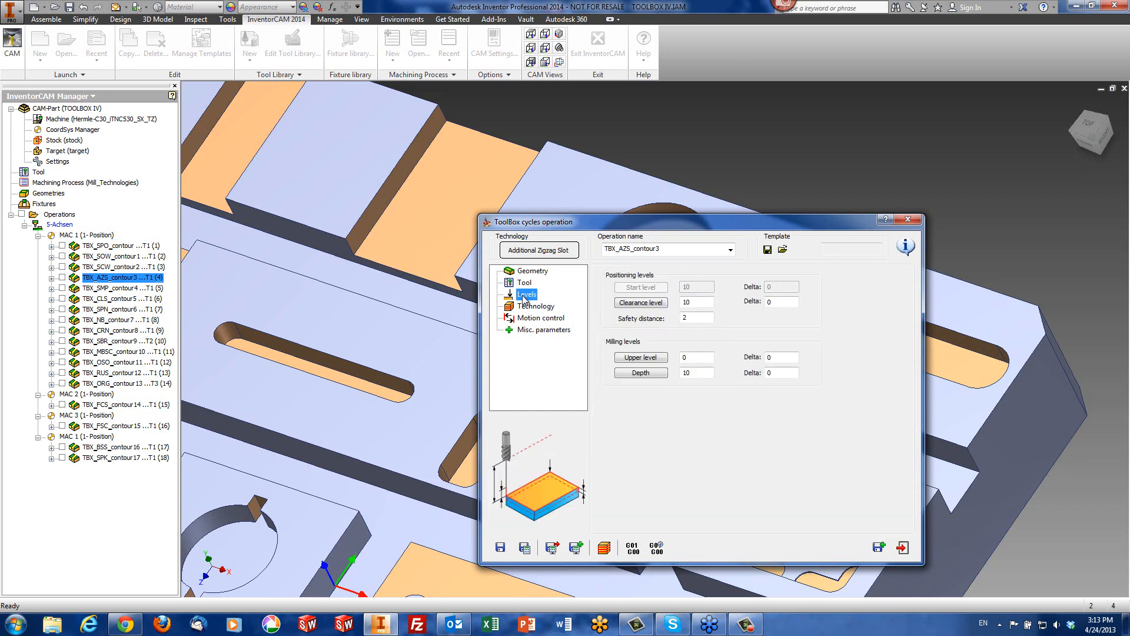
pyautogui.click(535, 307)
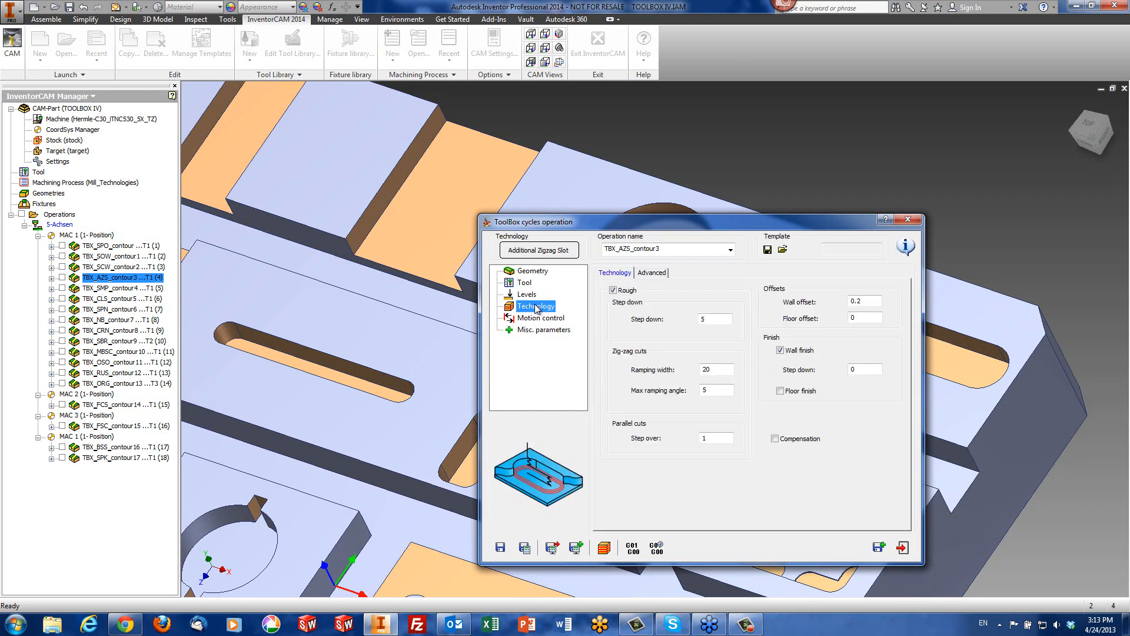
pyautogui.click(721, 317)
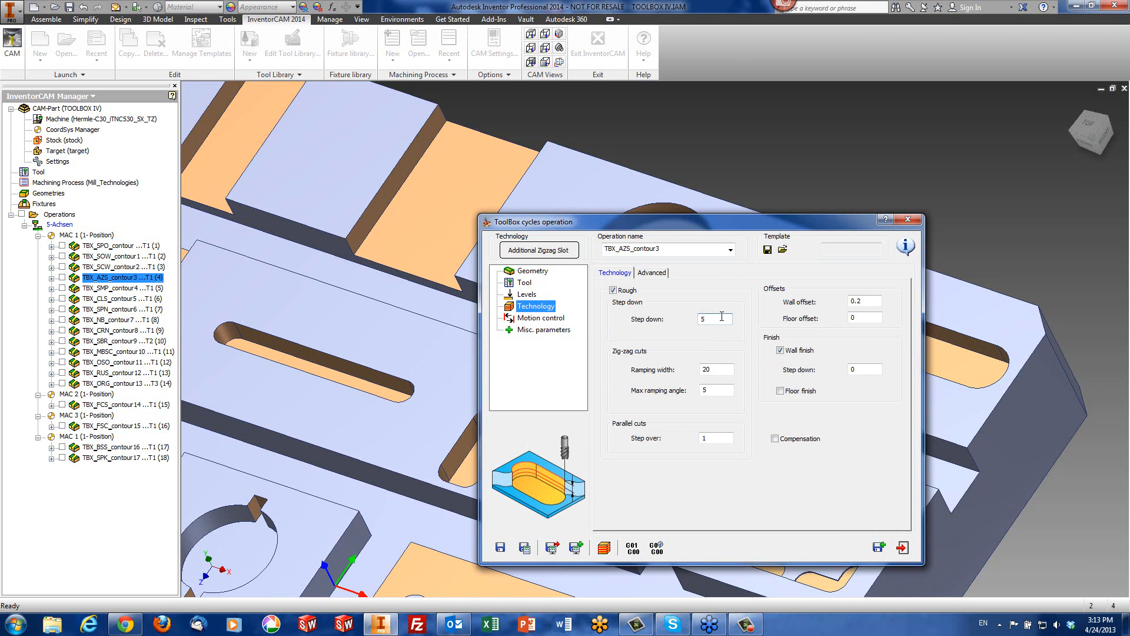
pyautogui.click(710, 370)
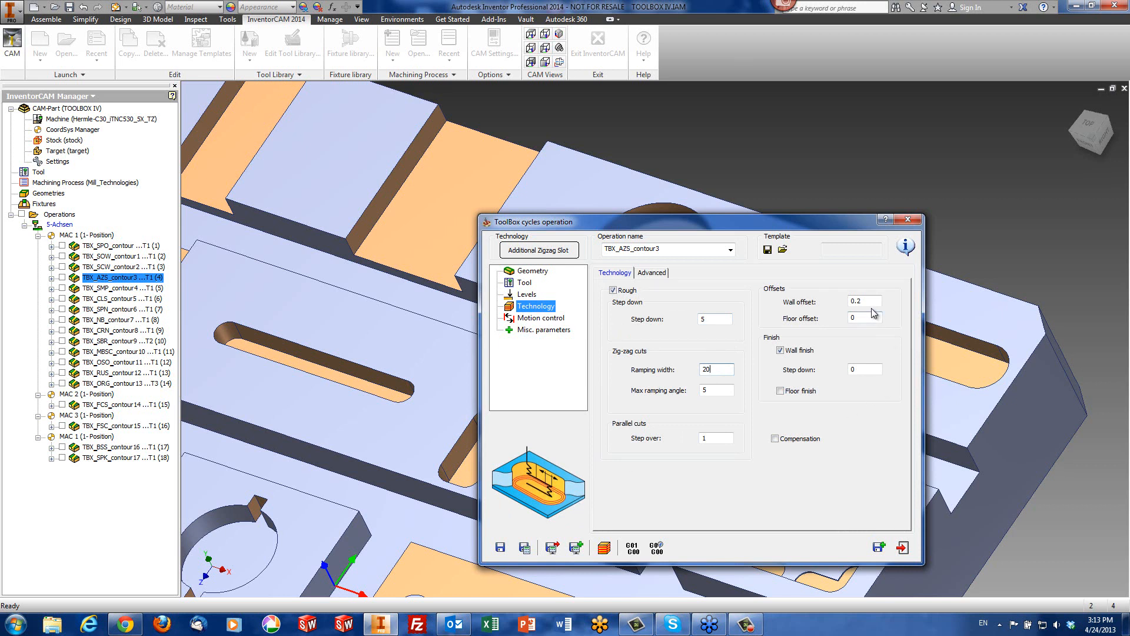
pyautogui.click(705, 439)
# Simulate the zigzag slot operation in Host CAD and inspect its tool path up close in the closed slot.
pyautogui.click(612, 549)
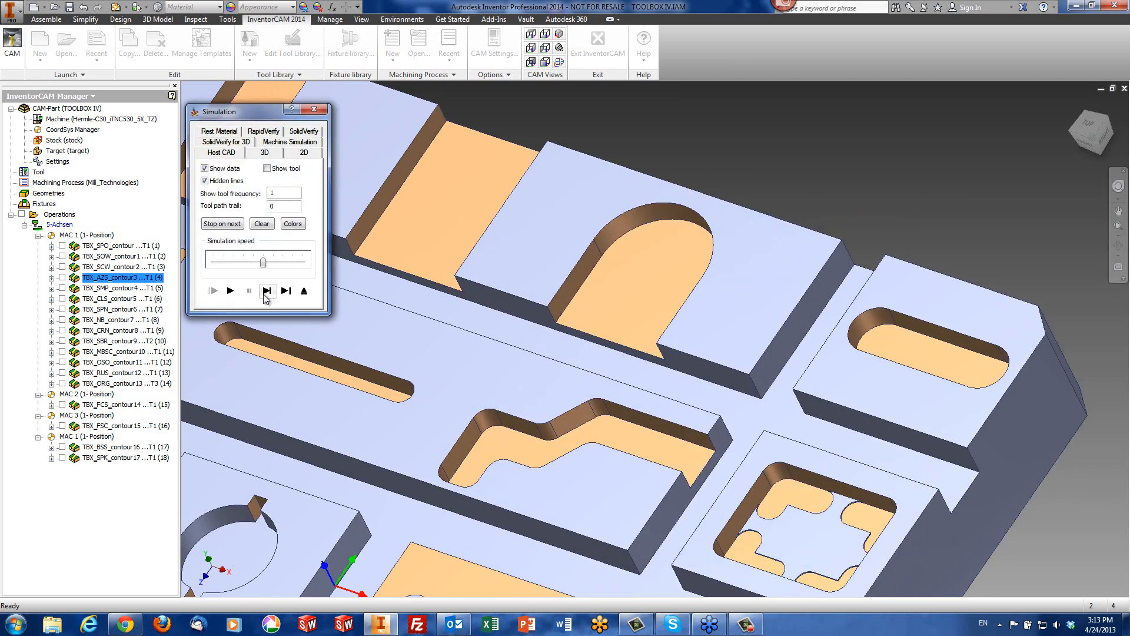
pyautogui.click(230, 291)
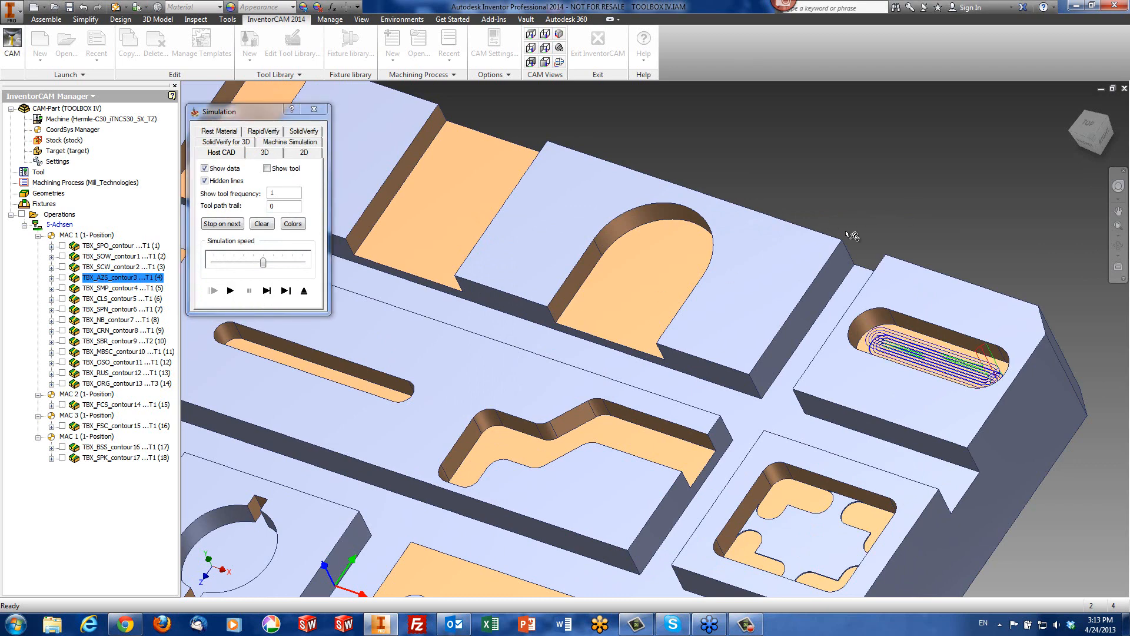
pyautogui.keyDown('shift'); pyautogui.moveTo(1009, 411); pyautogui.dragTo(988, 404, button='middle'); pyautogui.keyUp('shift')
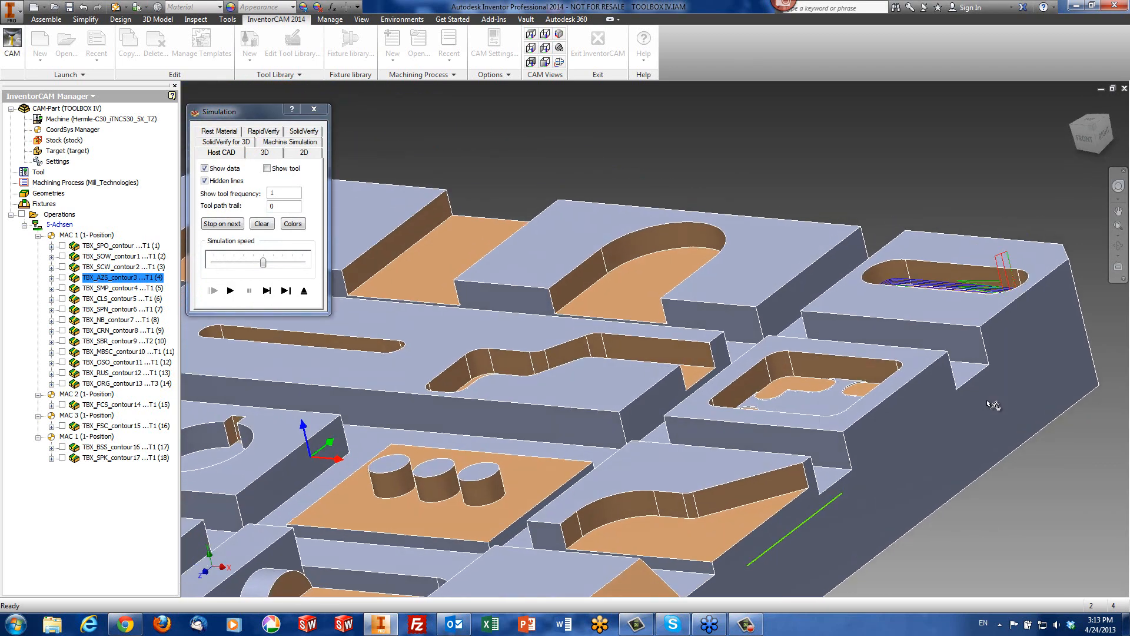
pyautogui.scroll(8, 989, 403)
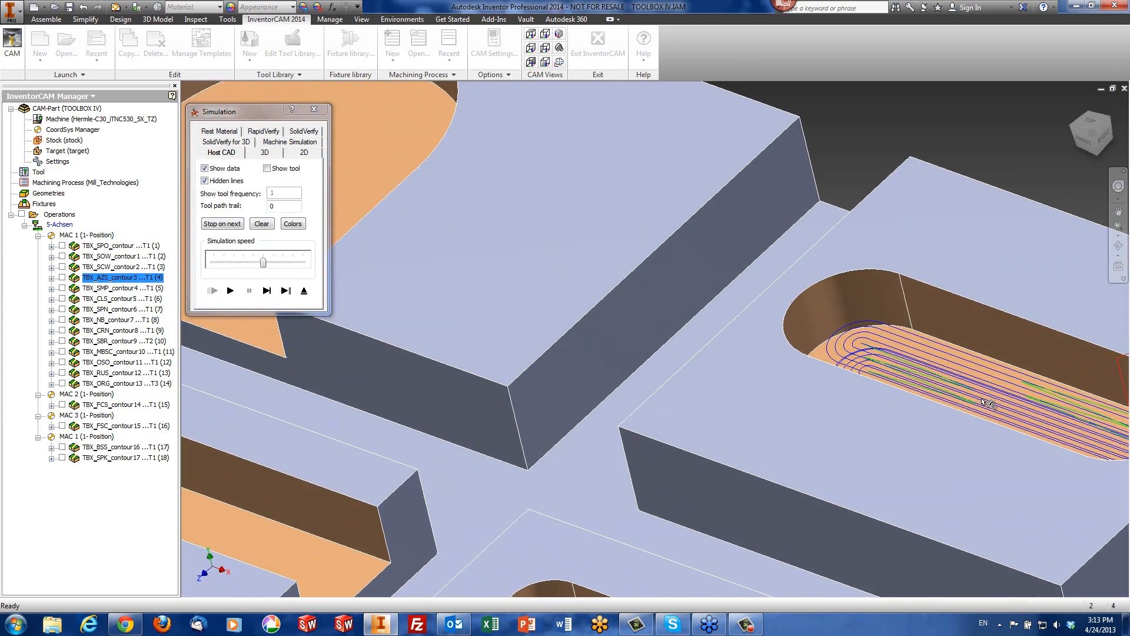
pyautogui.scroll(3, 984, 402)
pyautogui.keyDown('shift'); pyautogui.moveTo(984, 401); pyautogui.dragTo(934, 389, button='middle'); pyautogui.keyUp('shift')
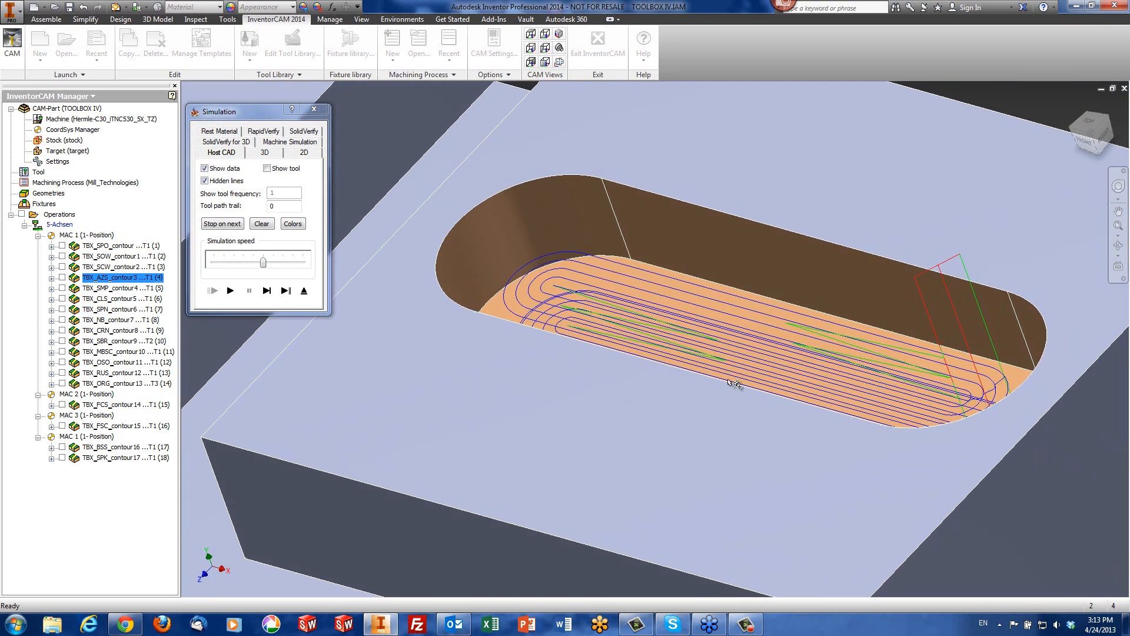
# Restart the zigzag slot simulation and step through the ramping moves at both slot ends and the first parallel cuts.
pyautogui.click(268, 290)
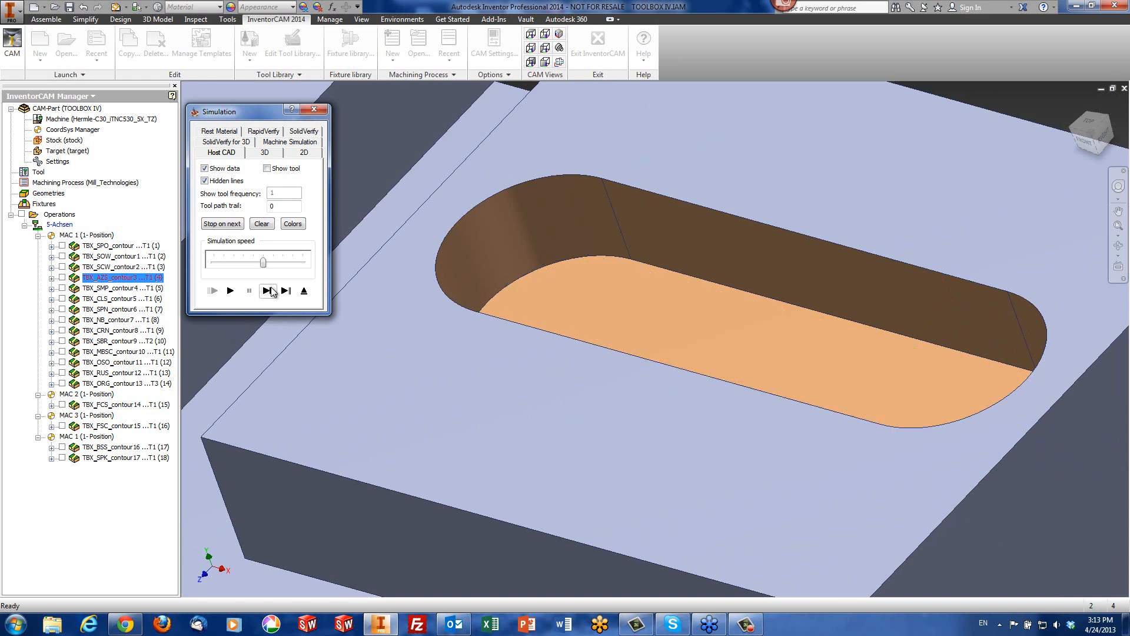
pyautogui.click(268, 291)
pyautogui.click(263, 298)
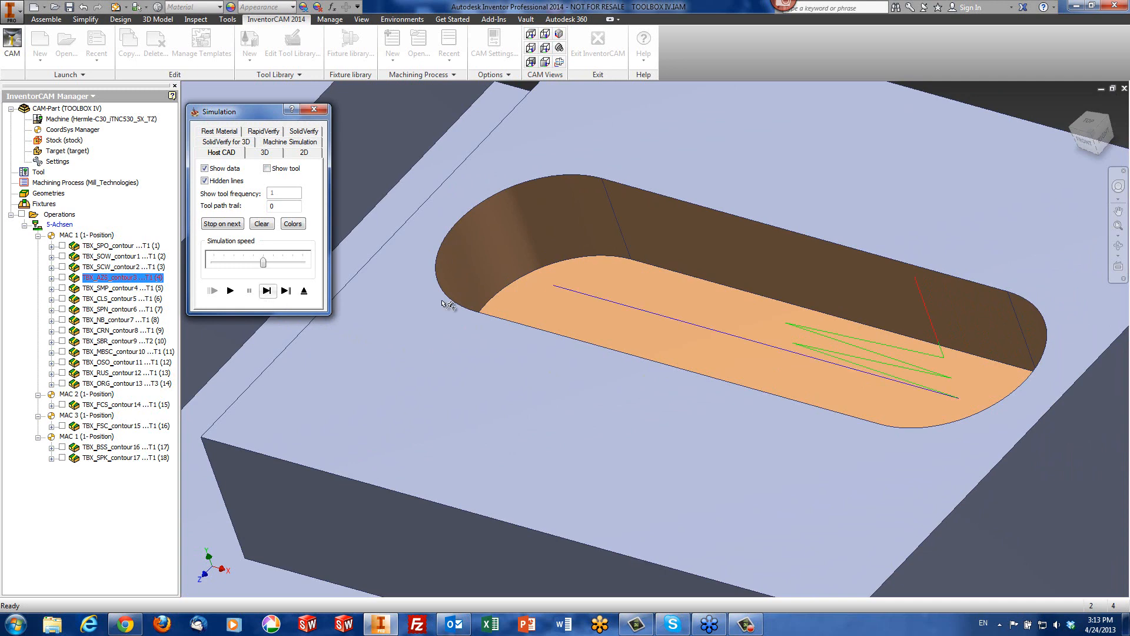
pyautogui.click(267, 292)
pyautogui.click(267, 291)
pyautogui.click(267, 291)
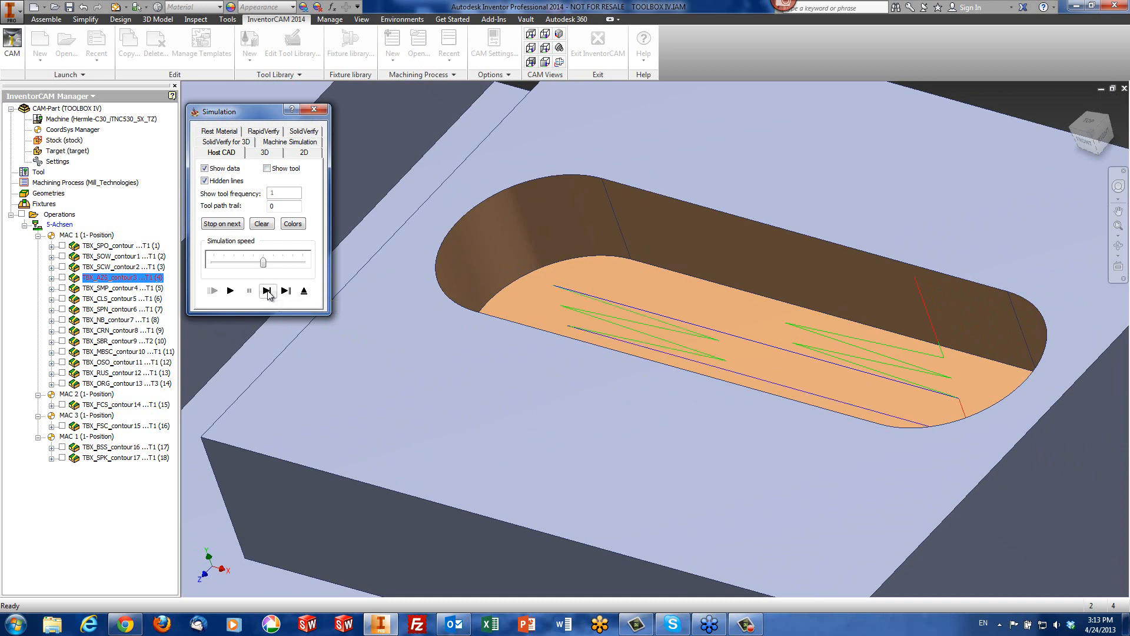
pyautogui.click(268, 291)
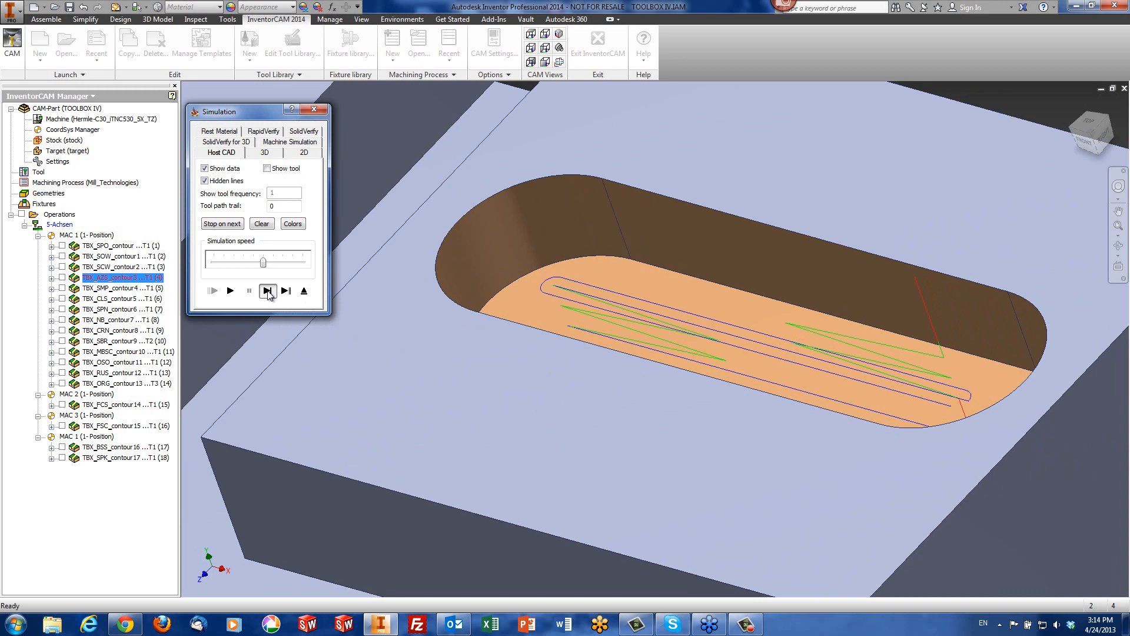
# Play the rest of the zigzag slot tool path, exit the simulation and close the operation.
pyautogui.click(231, 290)
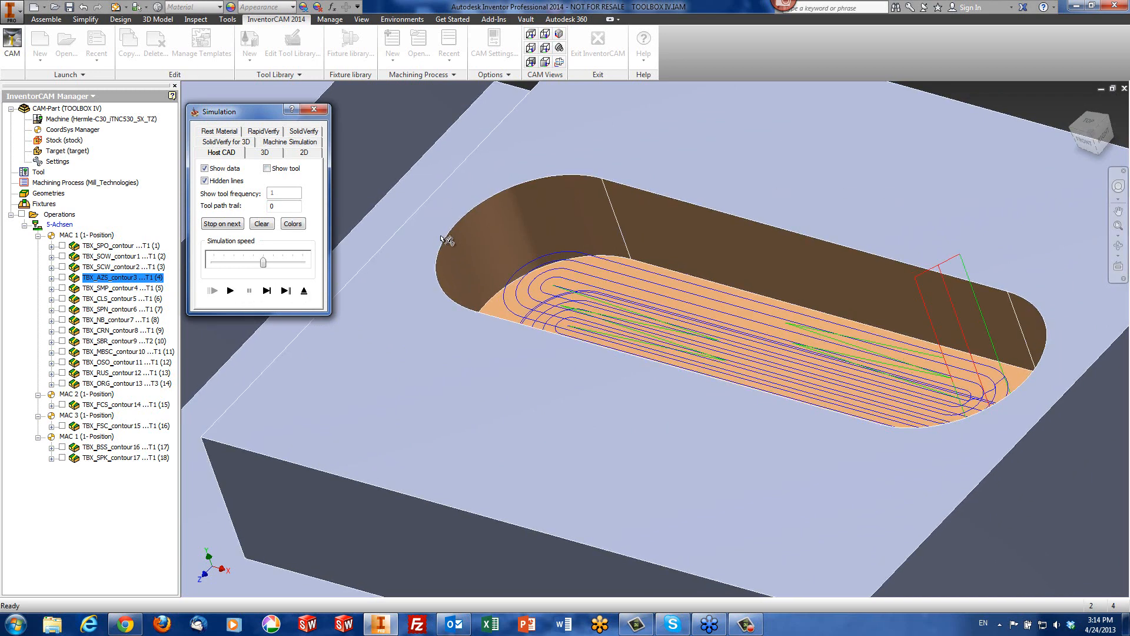
pyautogui.click(304, 291)
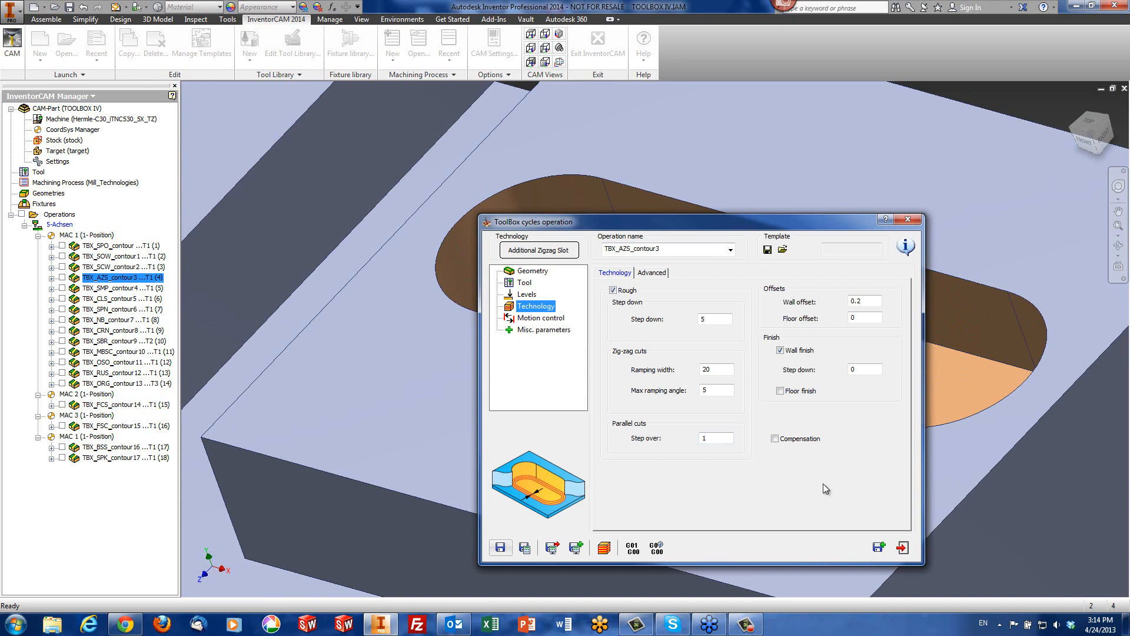
pyautogui.click(902, 547)
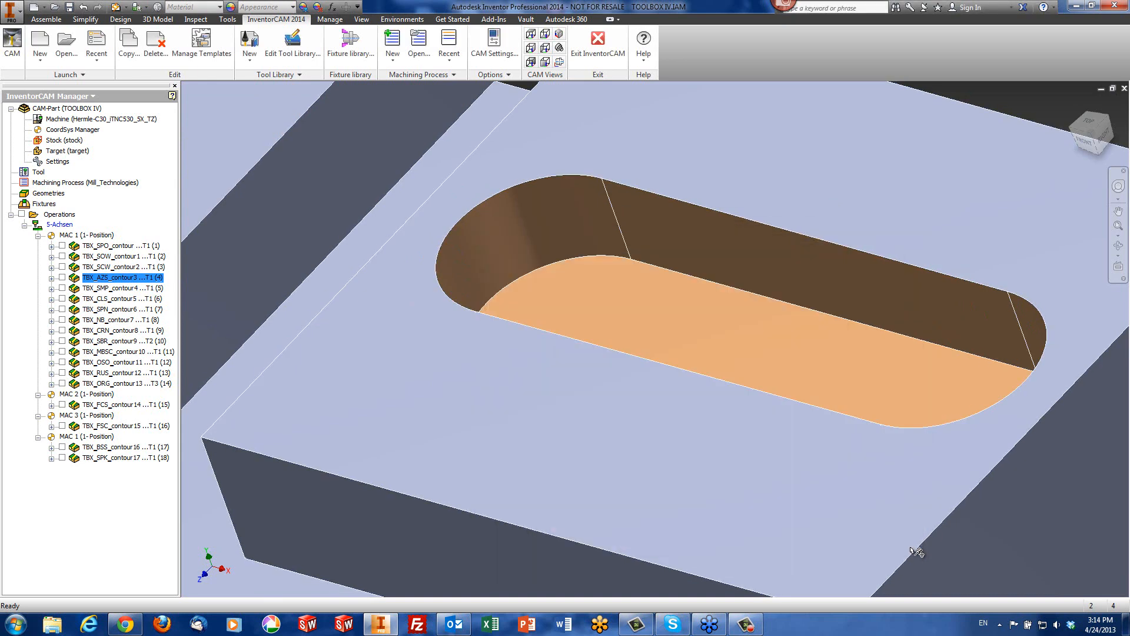
# Open the TBX_SMP_contour4 operation for the narrow open slot and choose Simple Slot among the technologies.
pyautogui.scroll(6, 916, 551)
pyautogui.scroll(2, 801, 569)
pyautogui.scroll(-5, 617, 565)
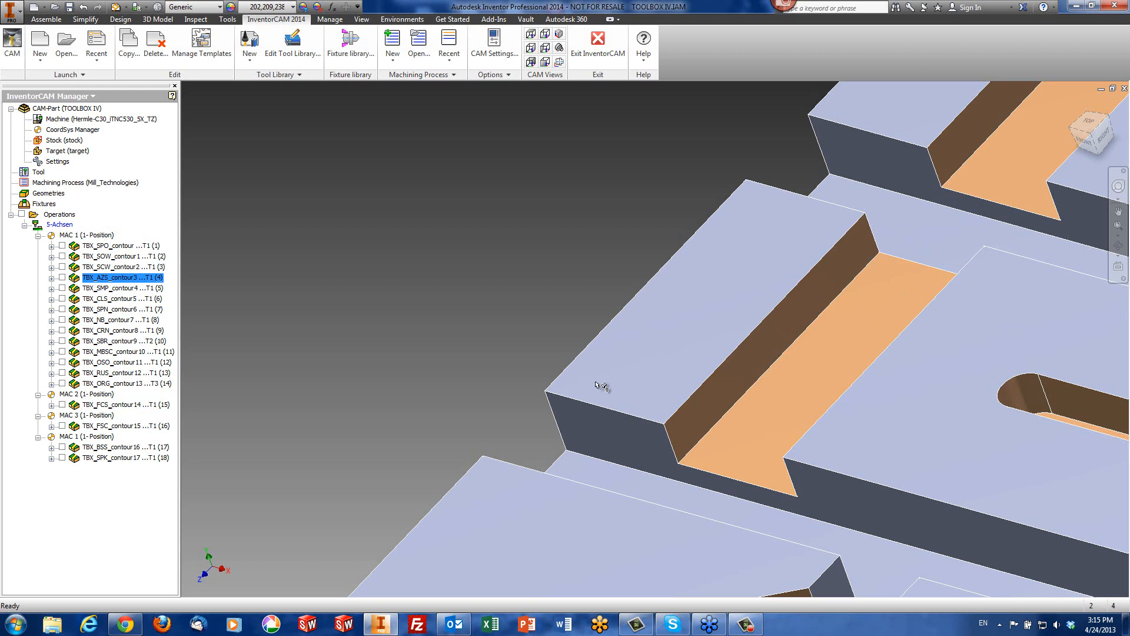
pyautogui.doubleClick(118, 288)
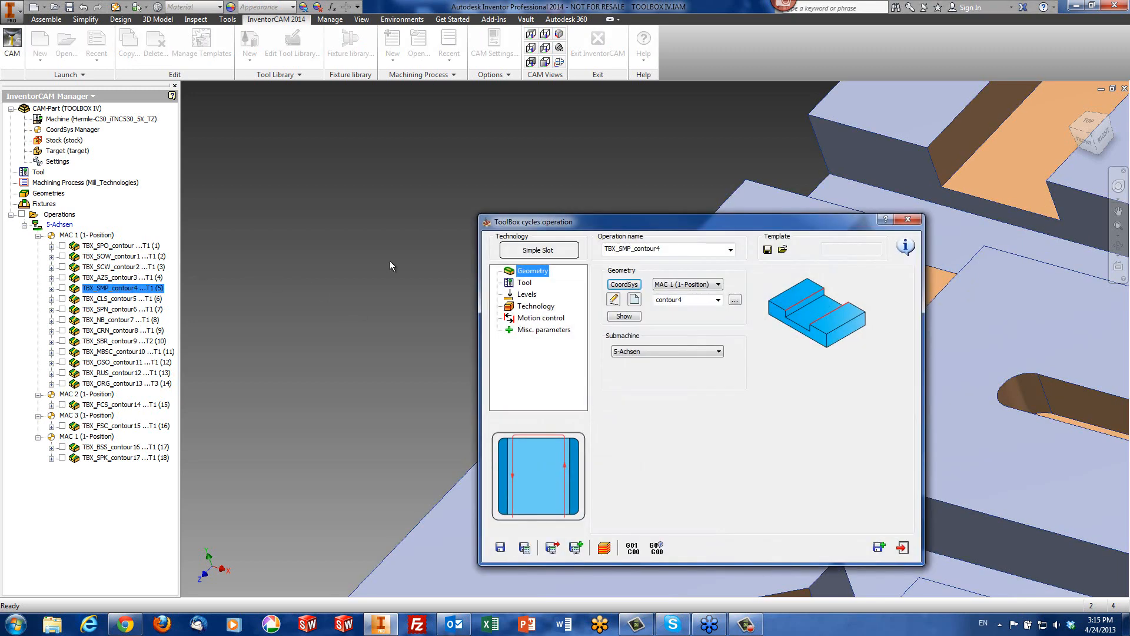
pyautogui.click(524, 251)
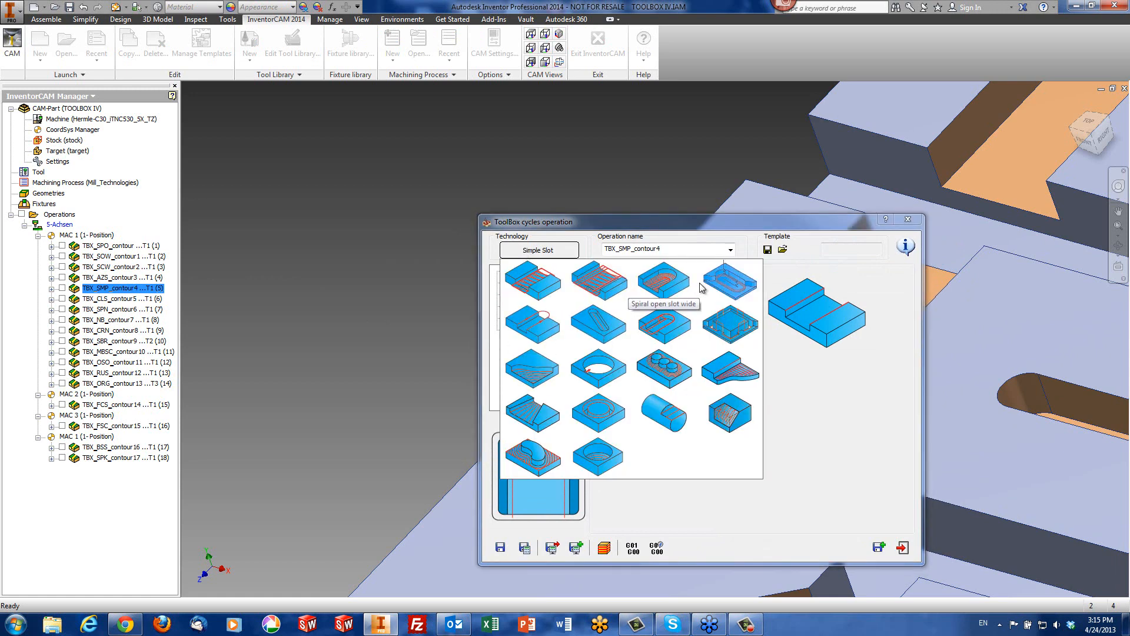
pyautogui.click(535, 328)
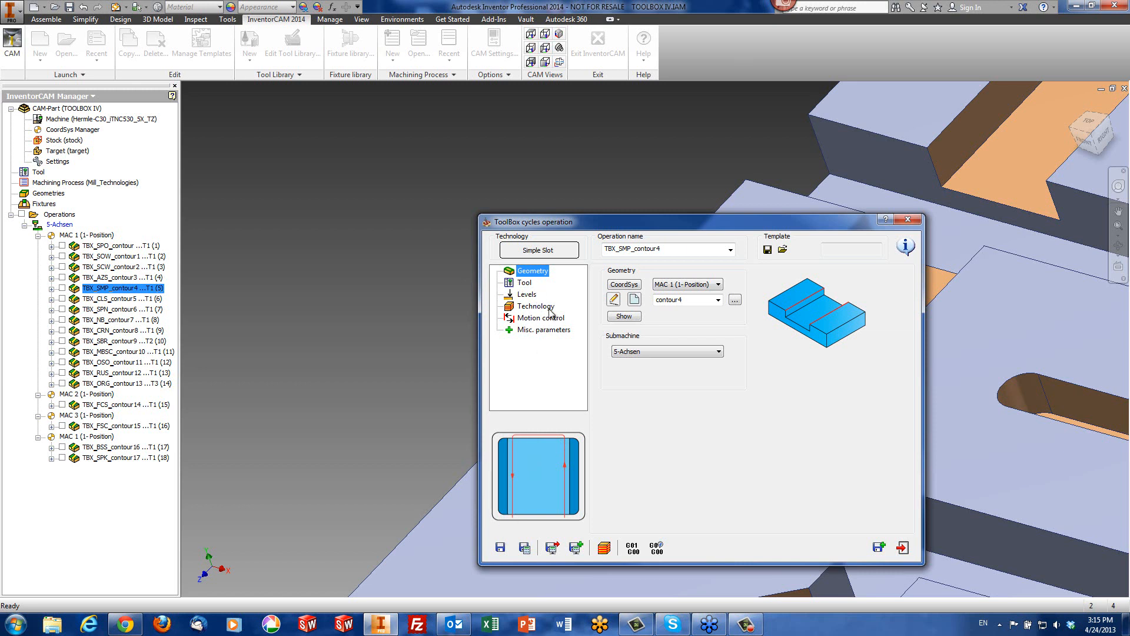
# Show the simple slot's contour4 geometry on the part, then check the operation's tool and technology settings.
pyautogui.click(623, 317)
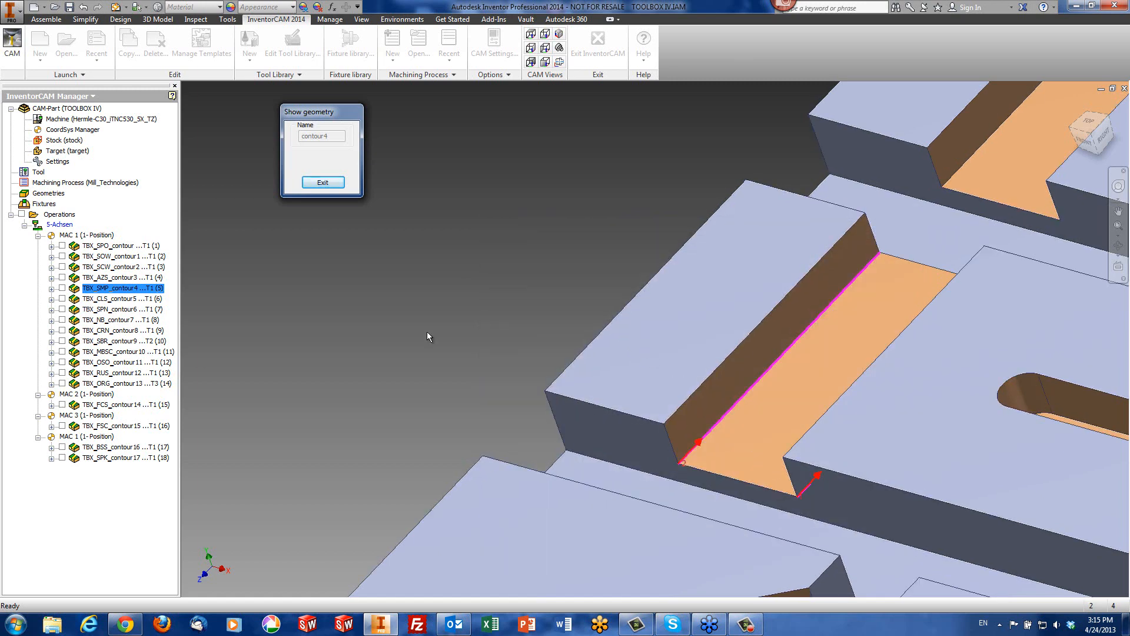
pyautogui.click(322, 183)
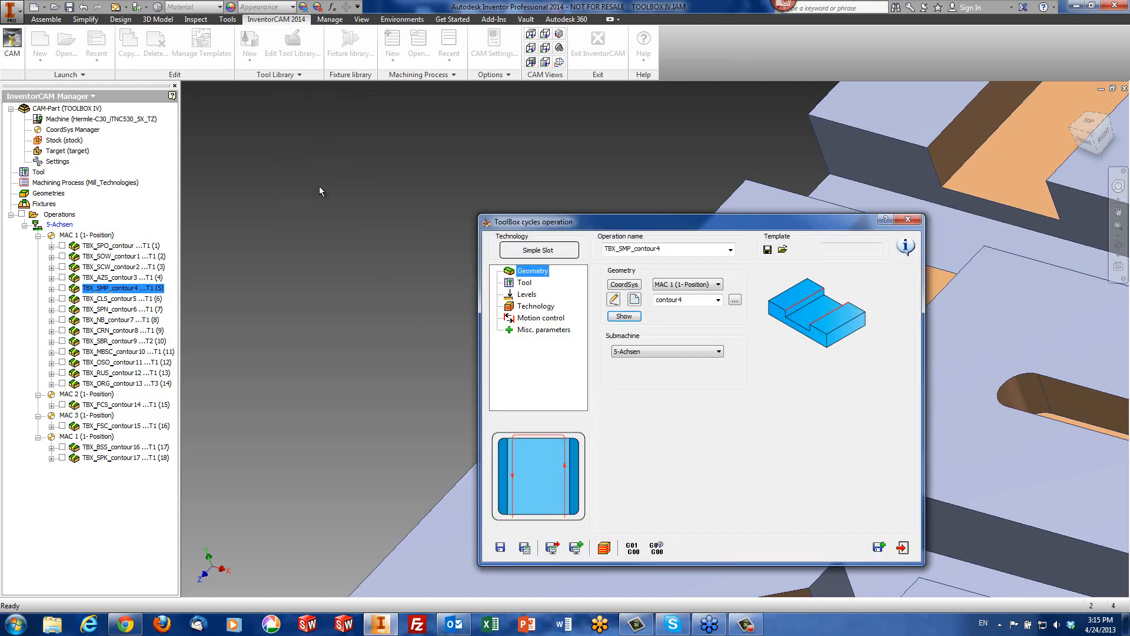
pyautogui.click(523, 283)
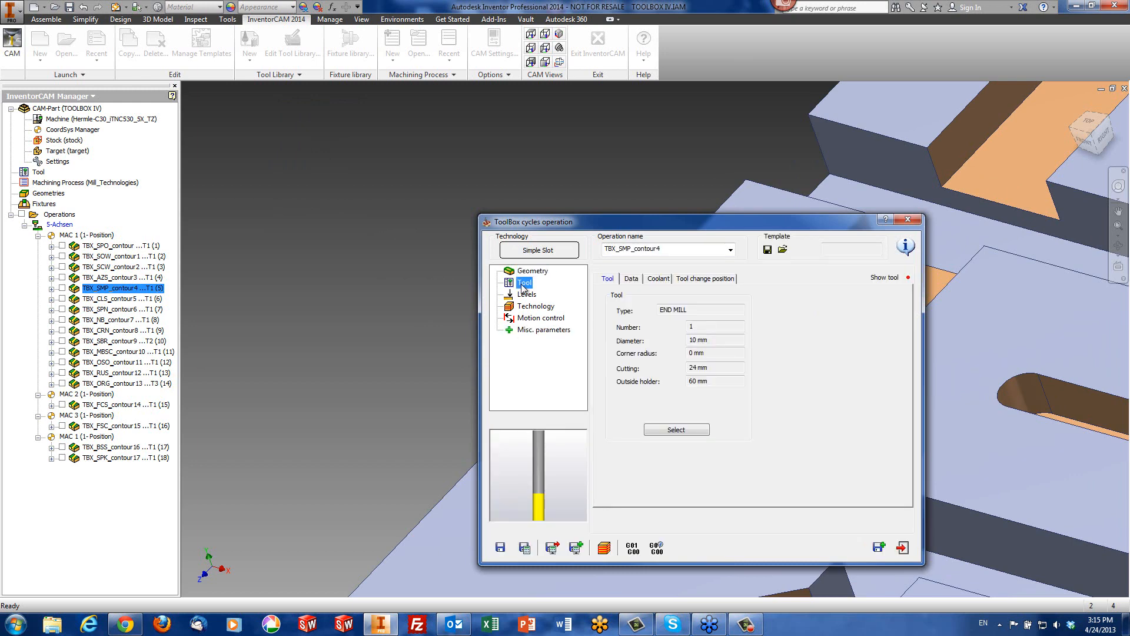
pyautogui.click(538, 311)
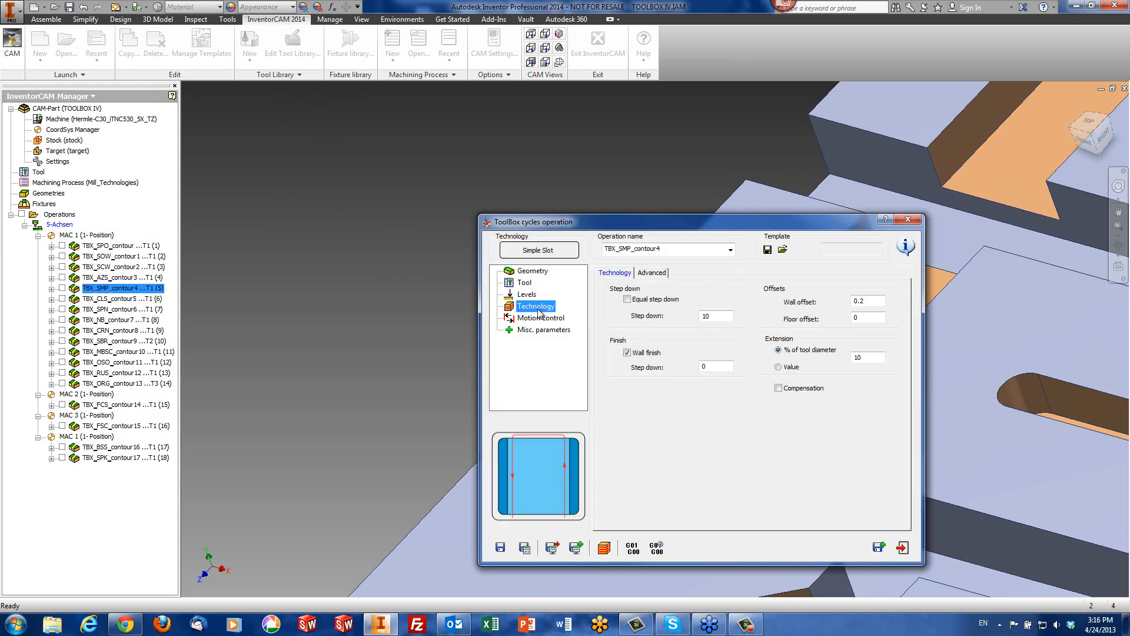
# Check the simple slot's step down, wall finish step down and wall offset illustrations in the technology settings.
pyautogui.click(726, 314)
pyautogui.click(713, 367)
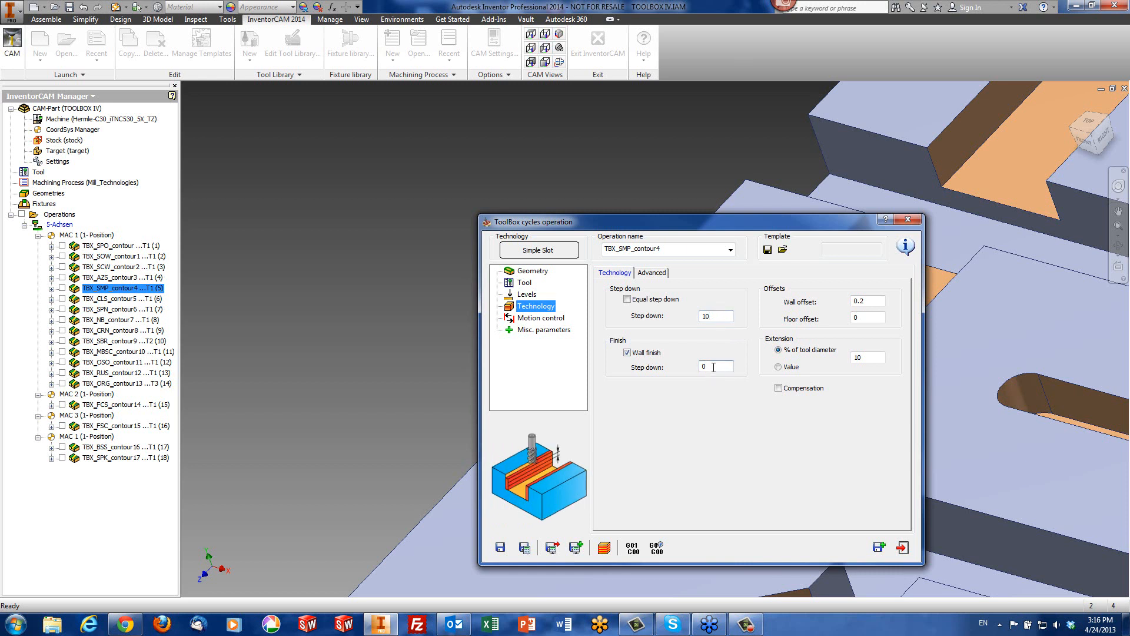
pyautogui.click(871, 301)
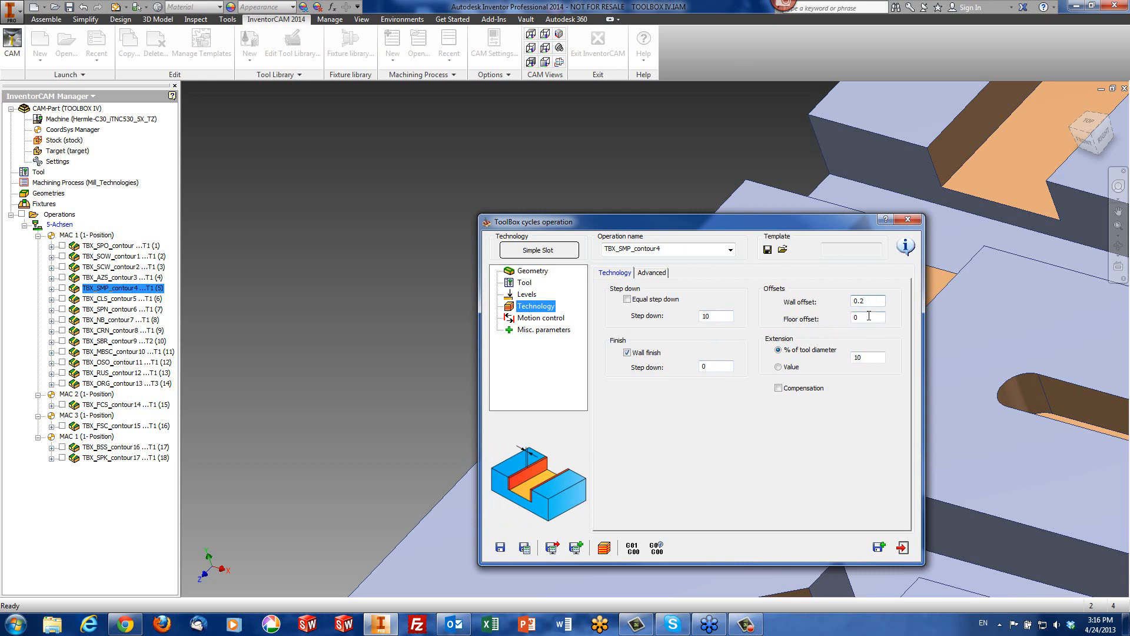
# Start the simple slot simulation in top view with the tool shown and step through the first cut along the slot wall.
pyautogui.click(607, 550)
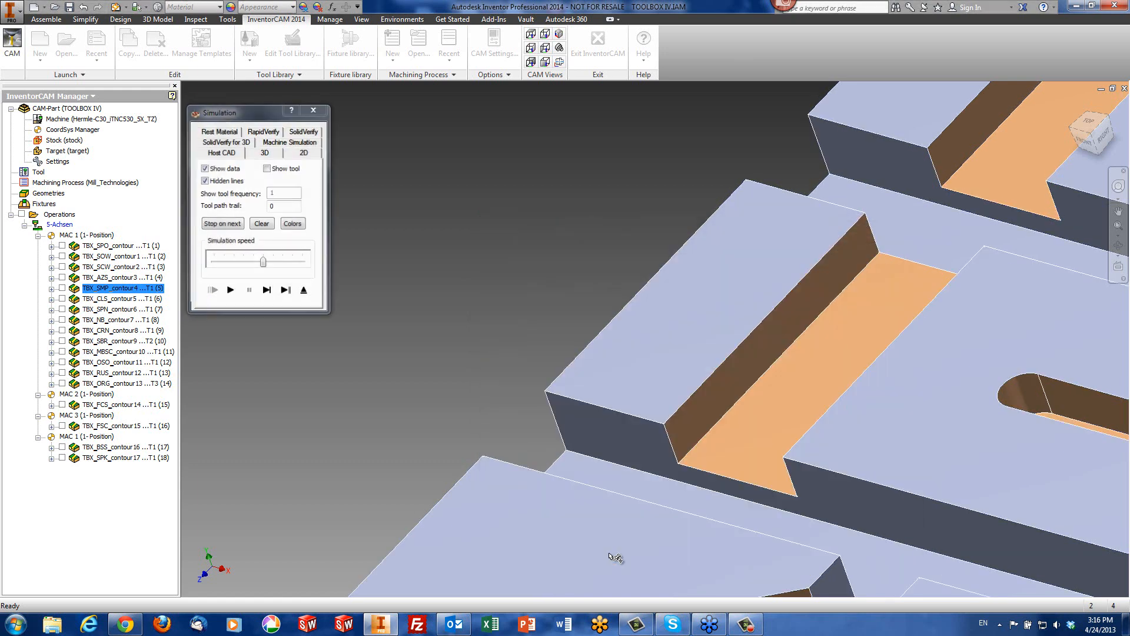
pyautogui.click(531, 34)
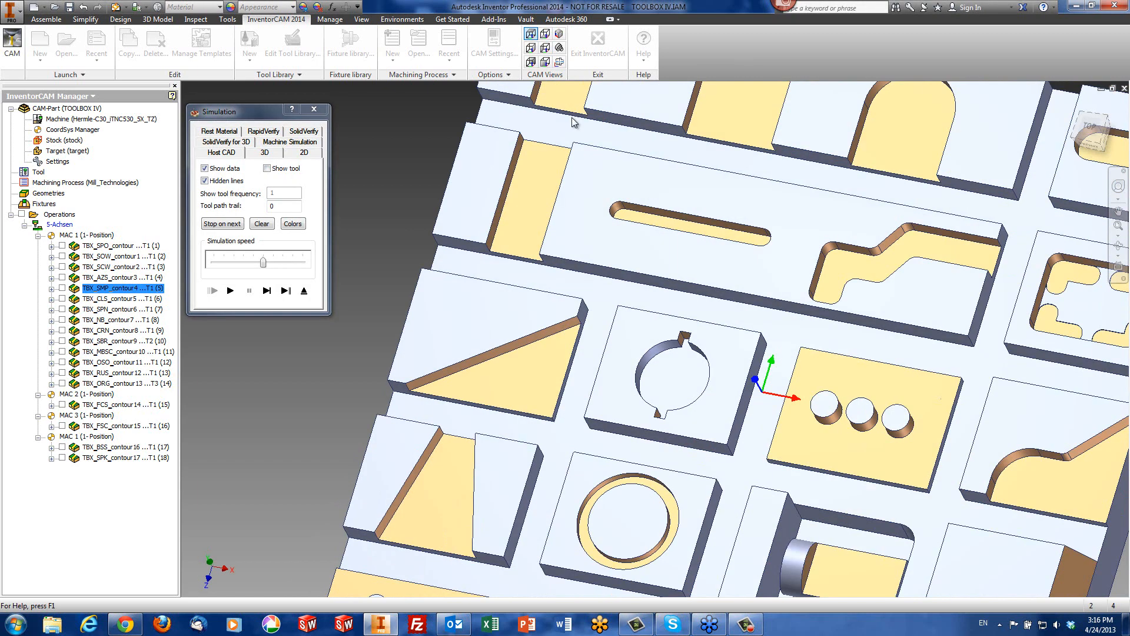
pyautogui.scroll(-5, 384, 226)
pyautogui.scroll(-2, 667, 186)
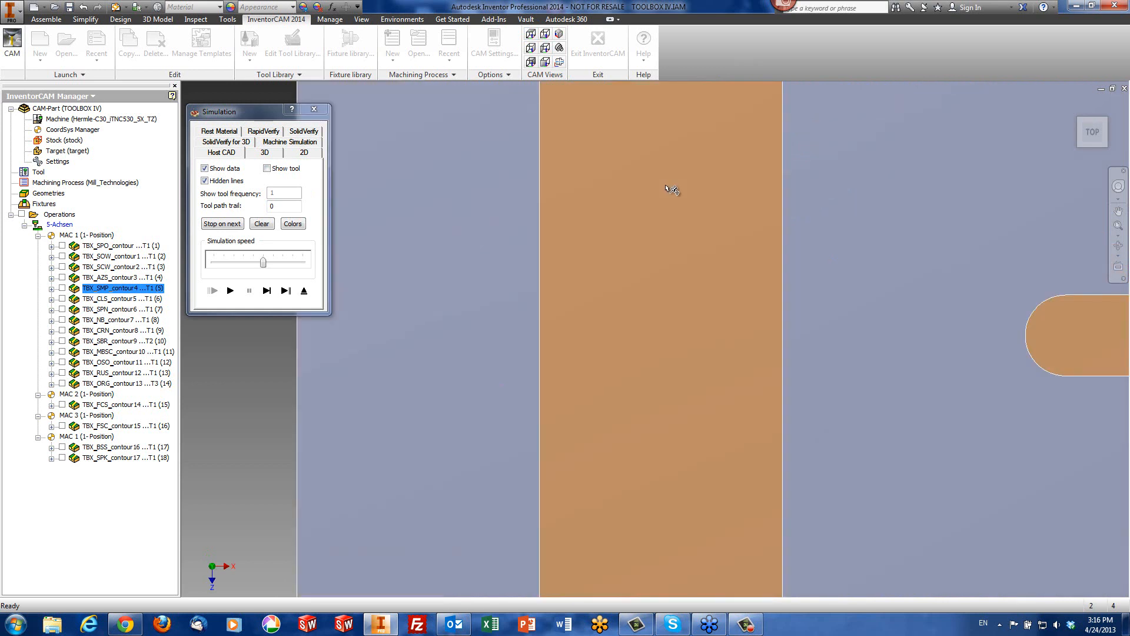
pyautogui.scroll(3, 671, 189)
pyautogui.click(268, 291)
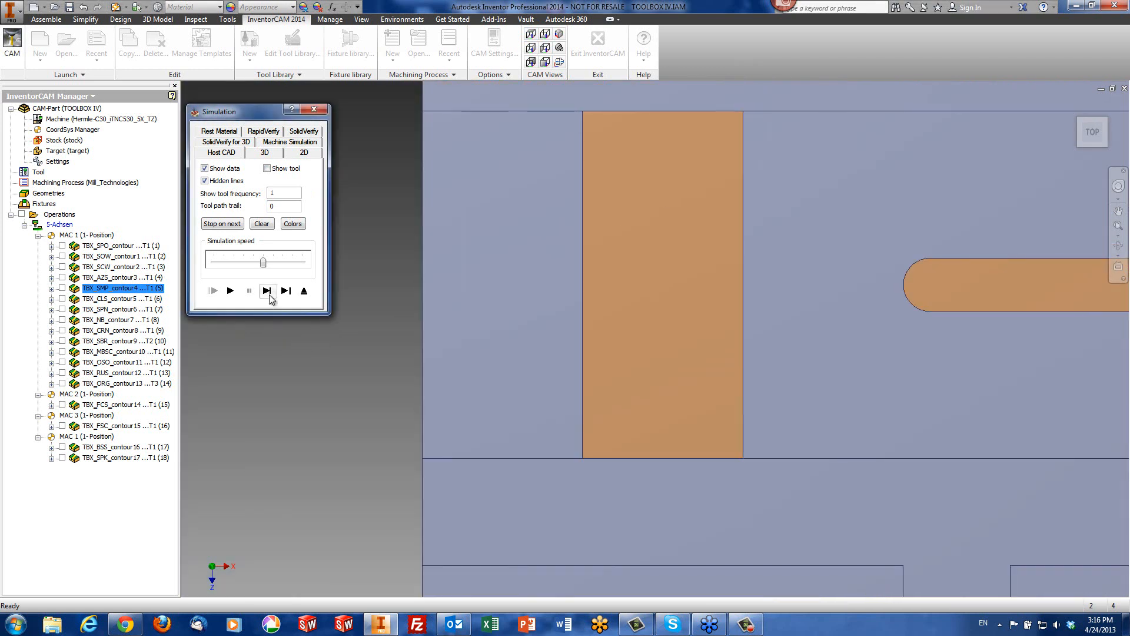
pyautogui.click(269, 295)
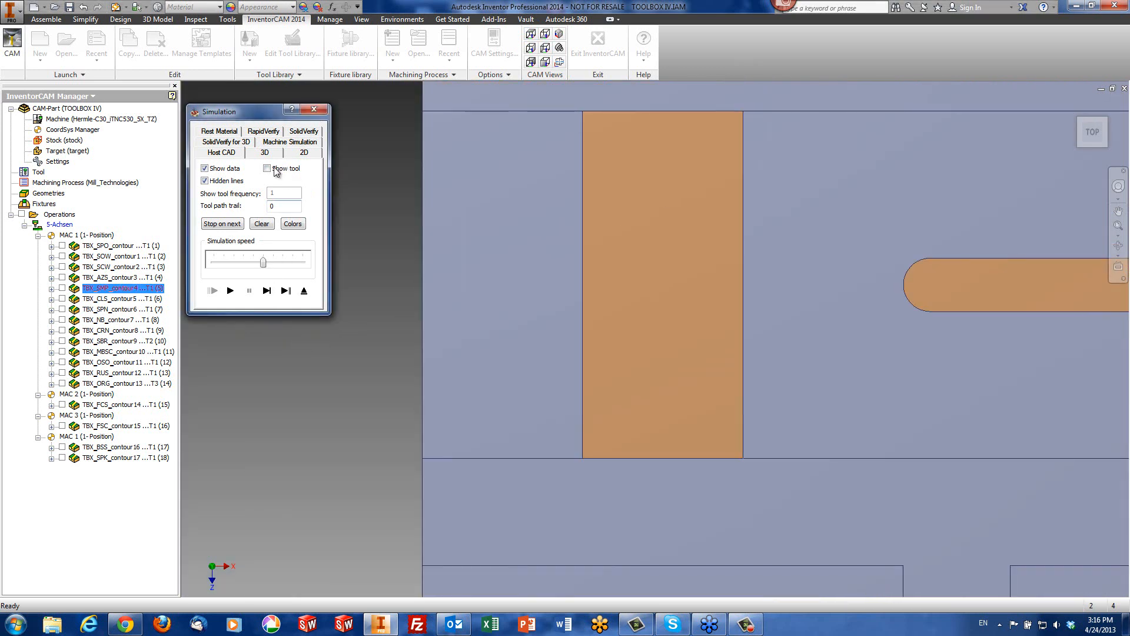
pyautogui.click(274, 170)
pyautogui.click(267, 291)
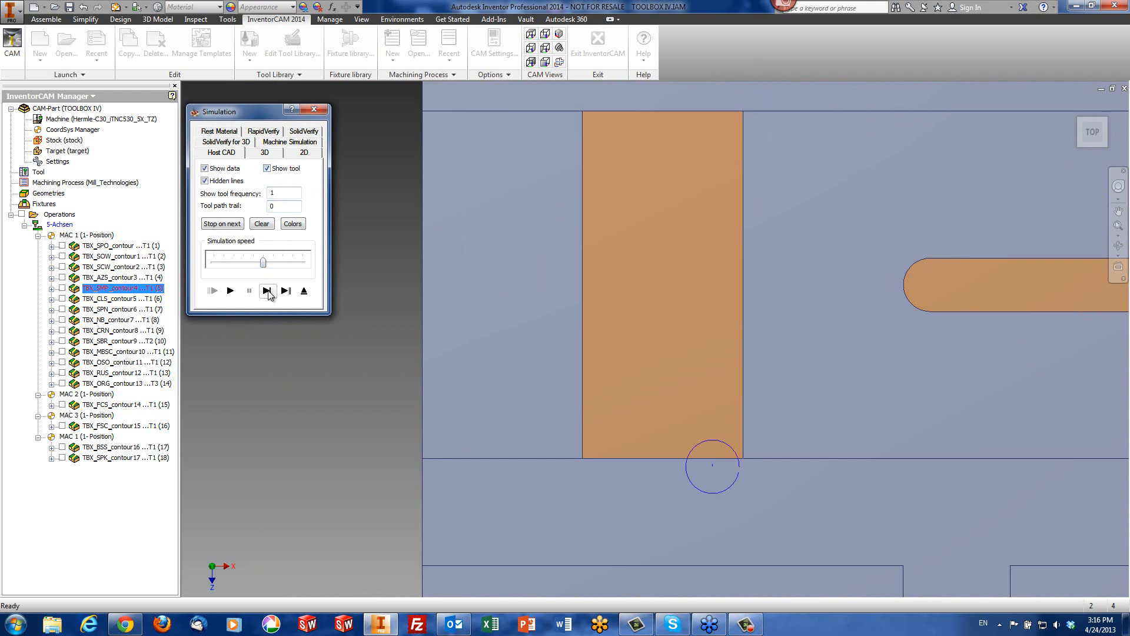
pyautogui.click(268, 291)
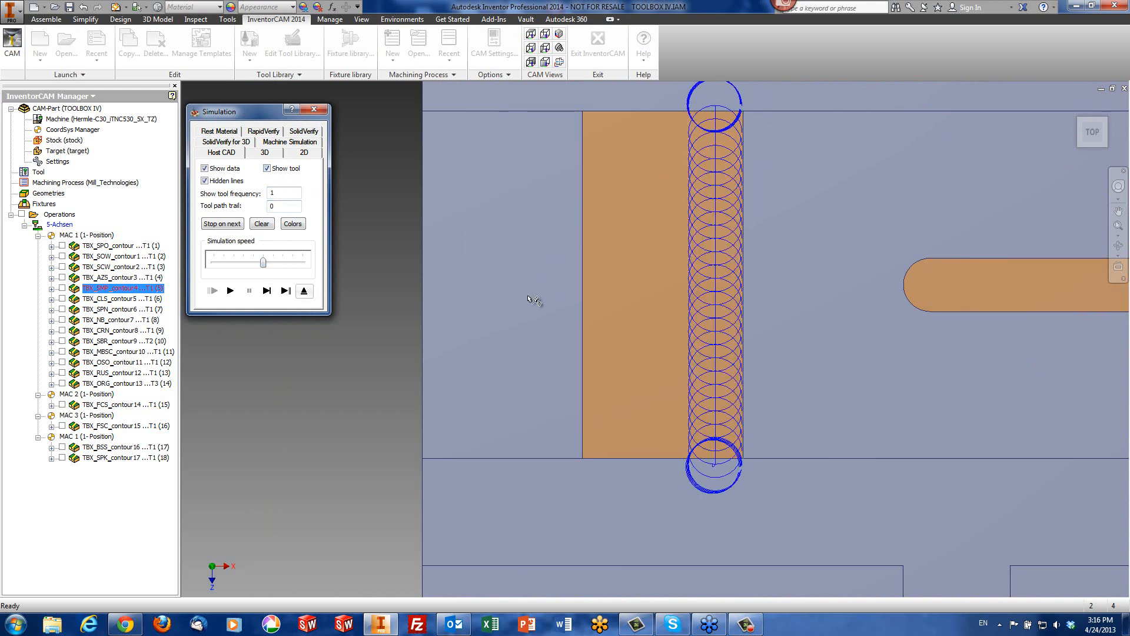
# Play the rest of the simple slot tool path, exit the simulation and close the operation.
pyautogui.click(237, 290)
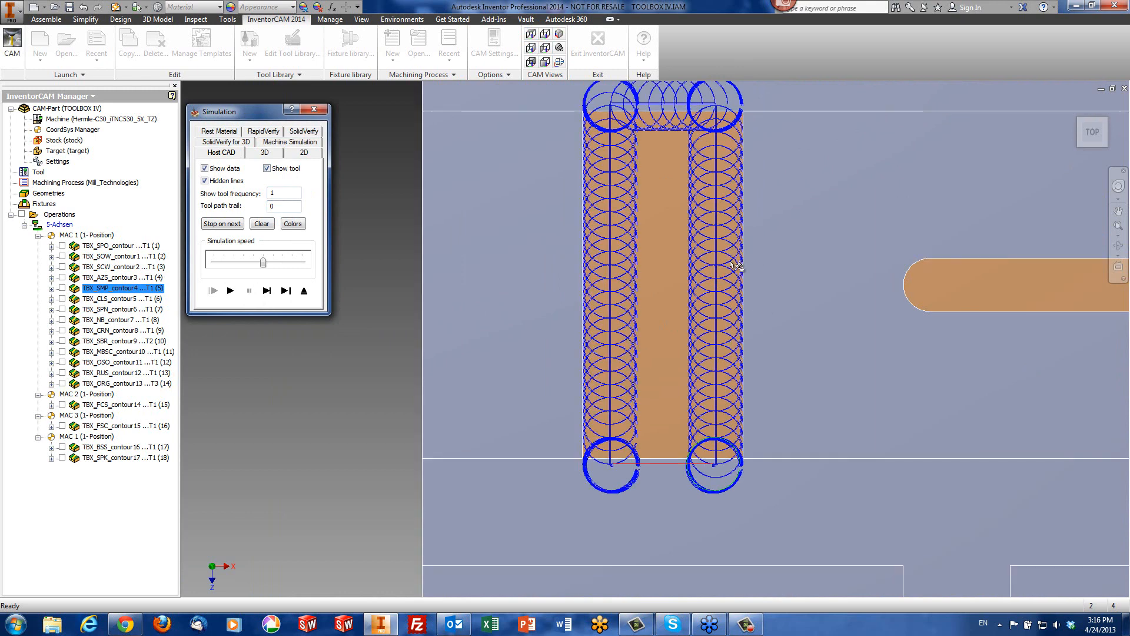
pyautogui.click(304, 291)
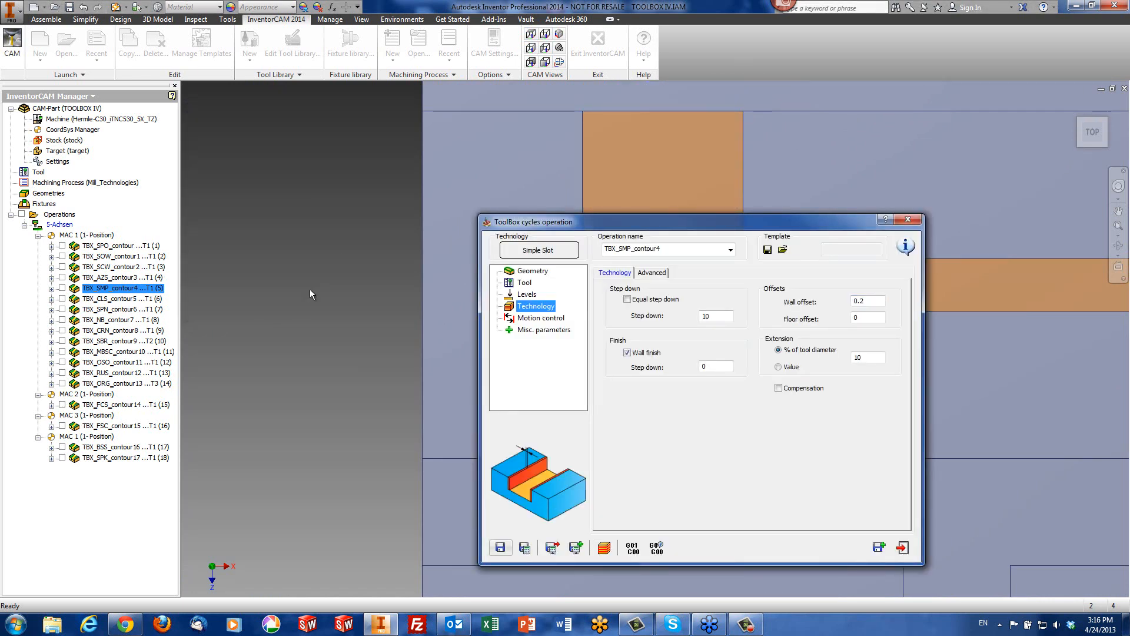
pyautogui.click(903, 549)
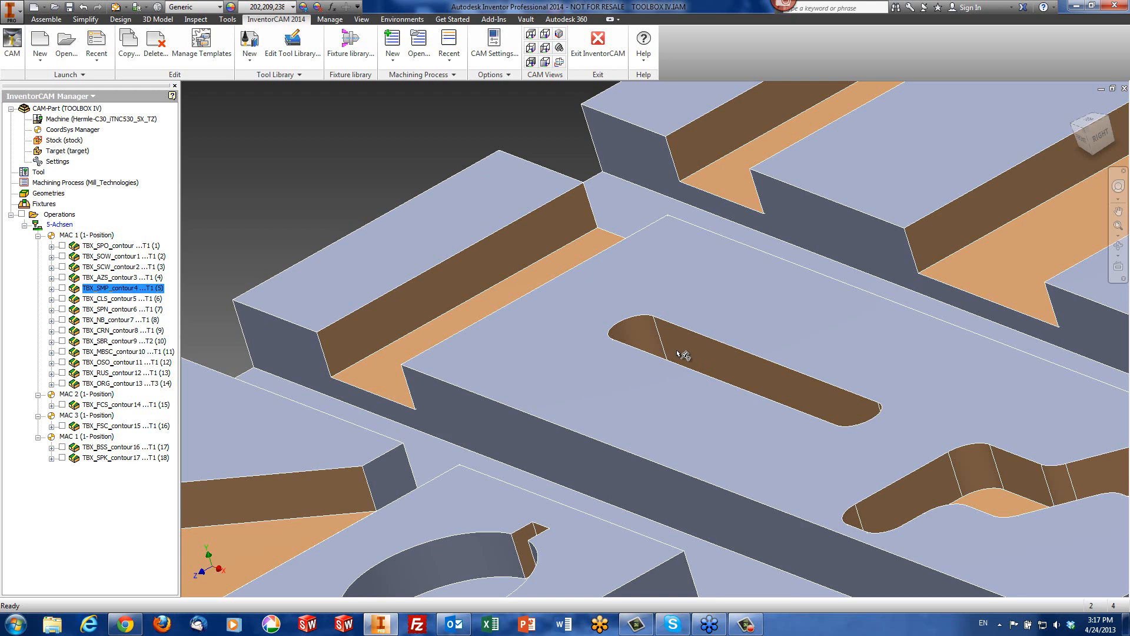
# Open the TBX_CLS_contour5 closed slot operation and check its tool, levels and step down settings.
pyautogui.doubleClick(153, 291)
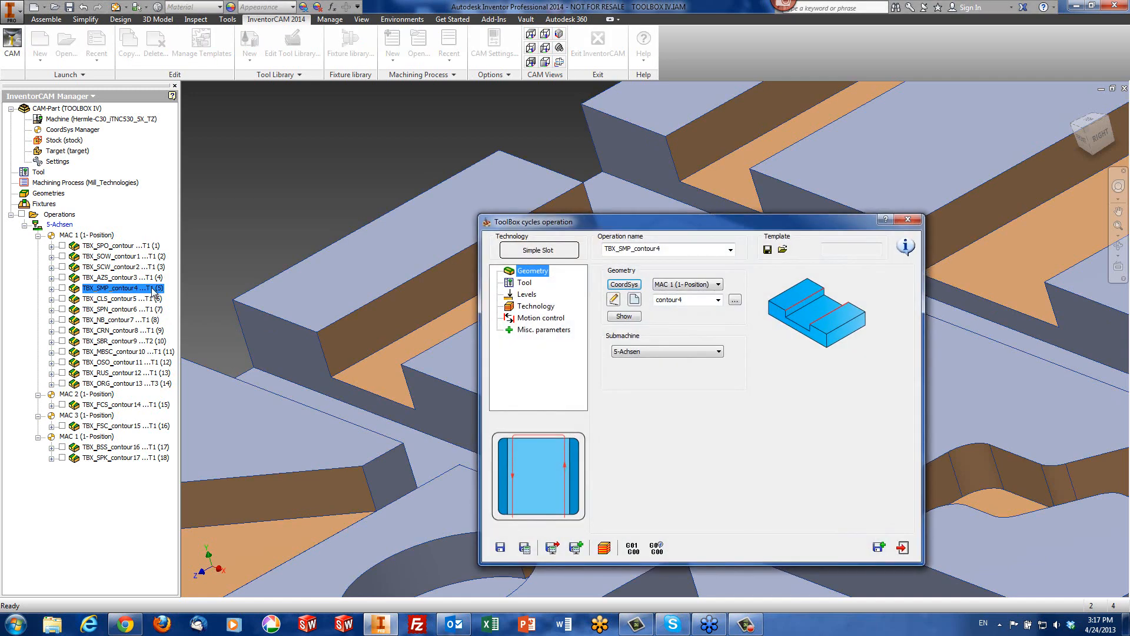
pyautogui.click(908, 219)
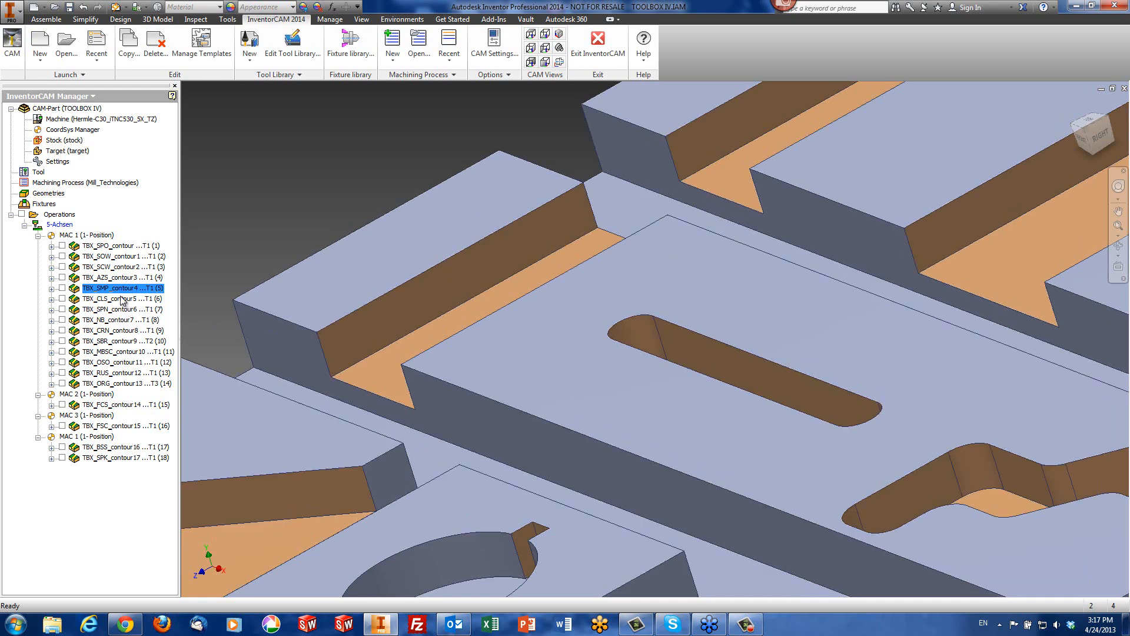
pyautogui.doubleClick(121, 298)
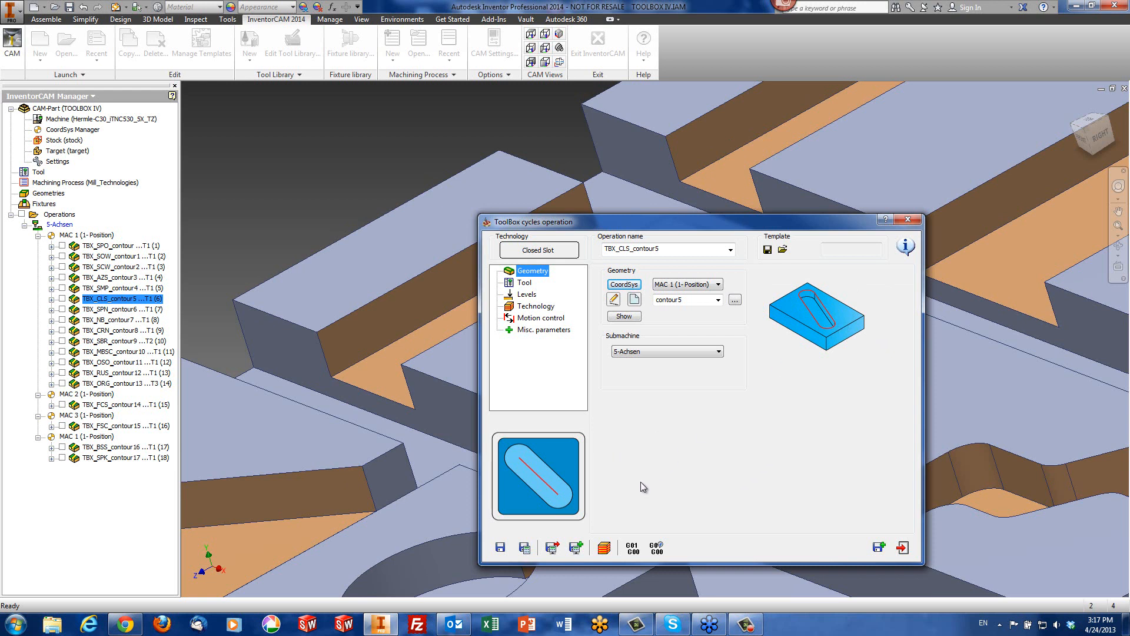
pyautogui.click(529, 284)
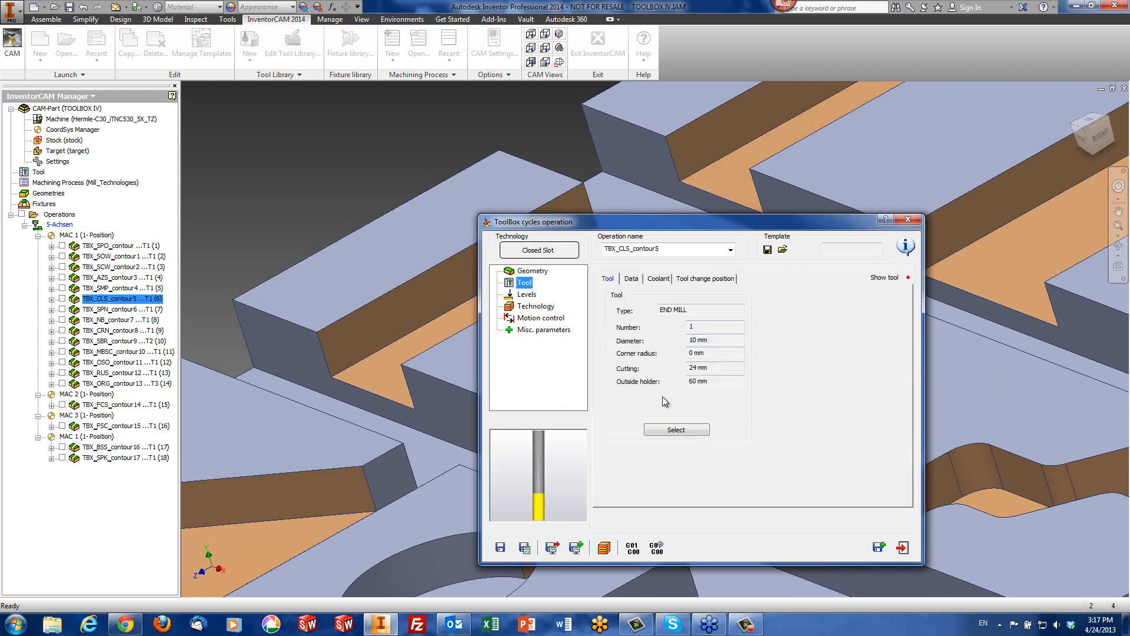
pyautogui.click(525, 295)
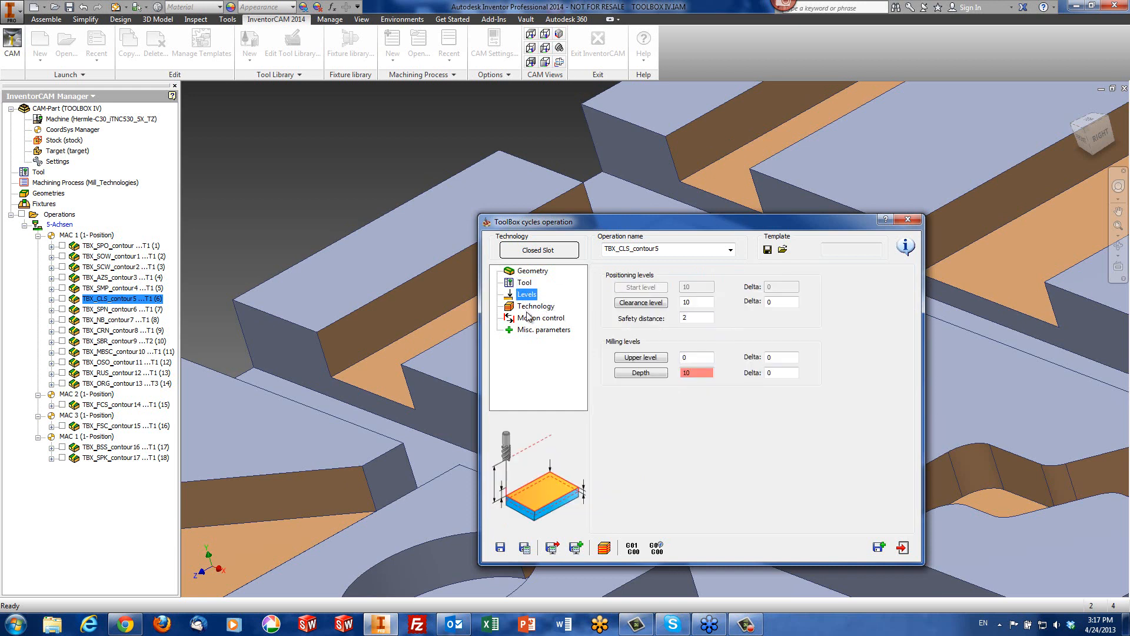
pyautogui.click(528, 311)
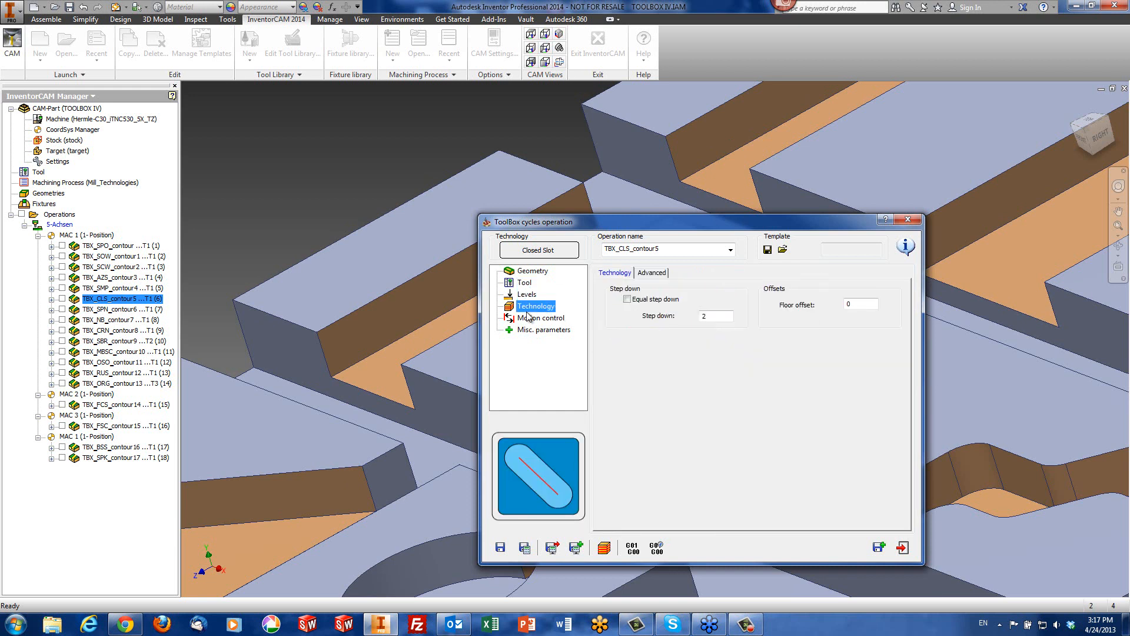
pyautogui.click(714, 316)
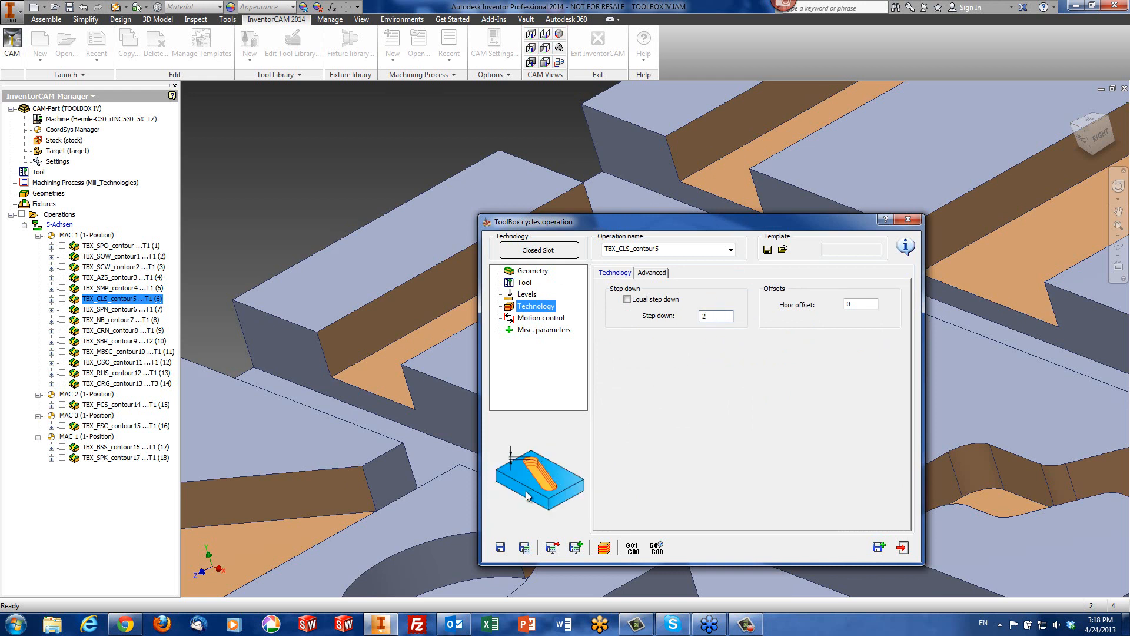
# Start the closed slot simulation with the tool hidden and step through the first moves in the slot.
pyautogui.click(604, 548)
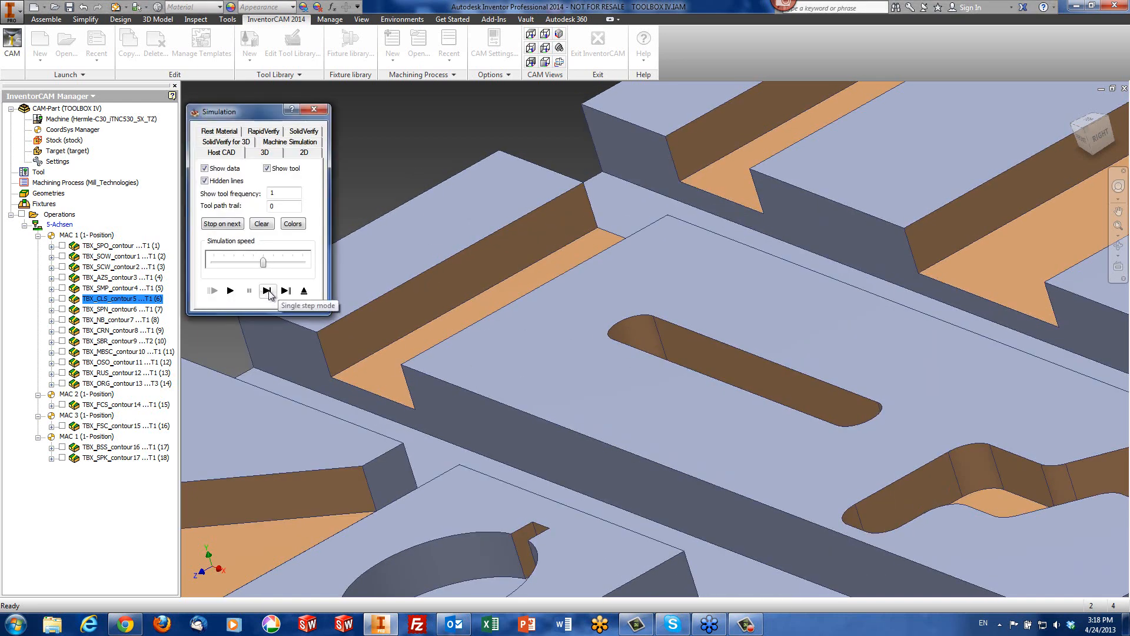
pyautogui.click(267, 169)
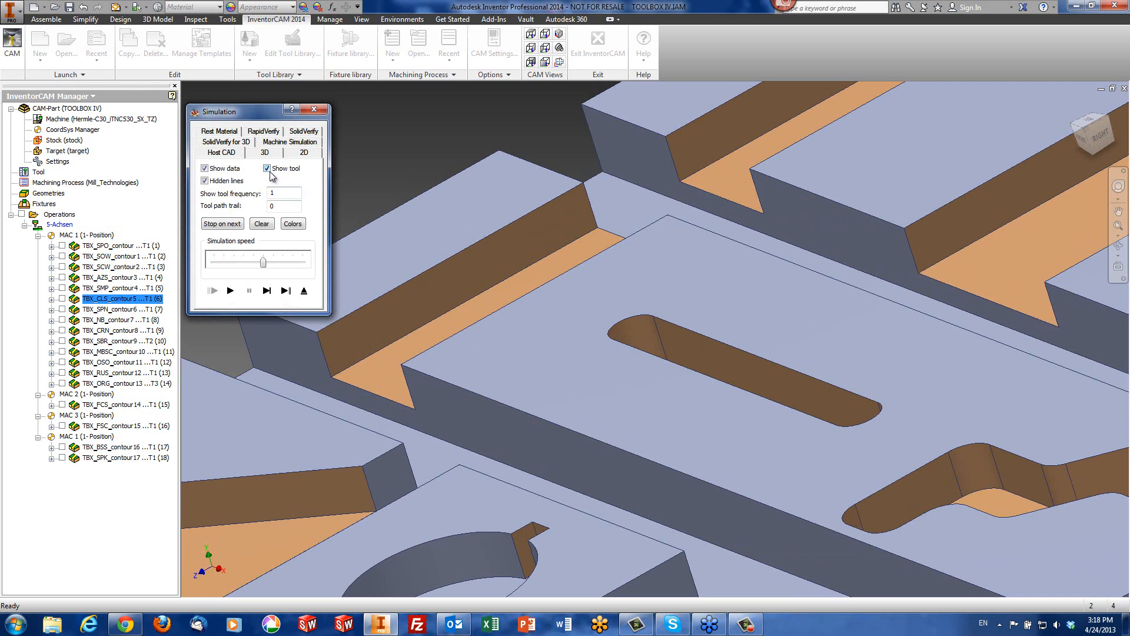
pyautogui.click(268, 291)
pyautogui.click(267, 291)
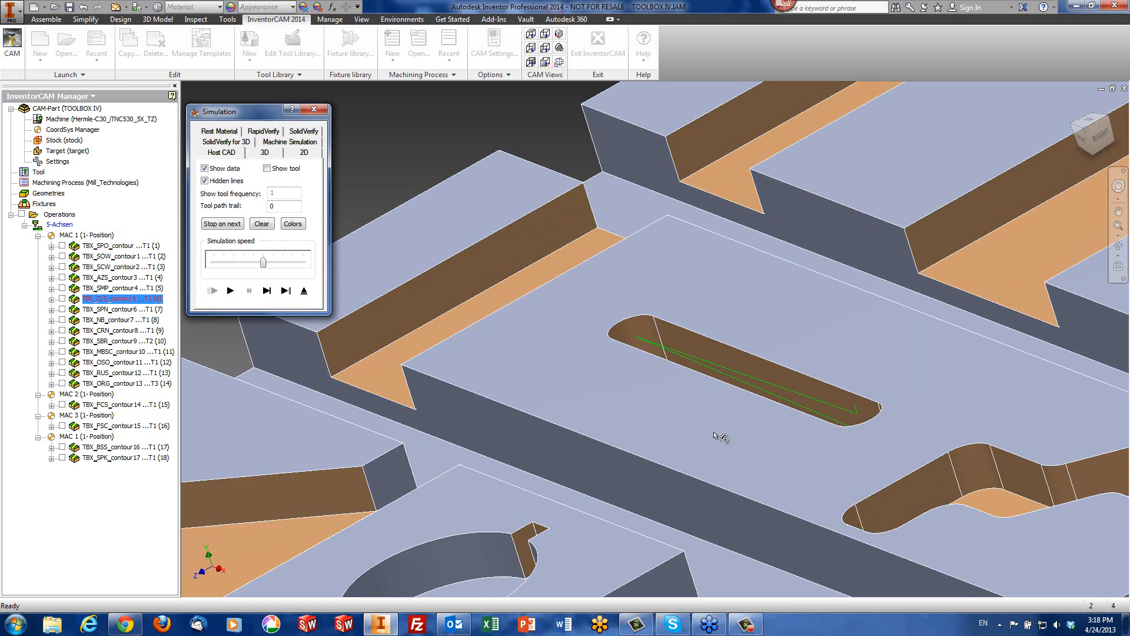
# Step through the remaining ramping passes of the closed slot tool path up to the retract move.
pyautogui.scroll(5, 719, 437)
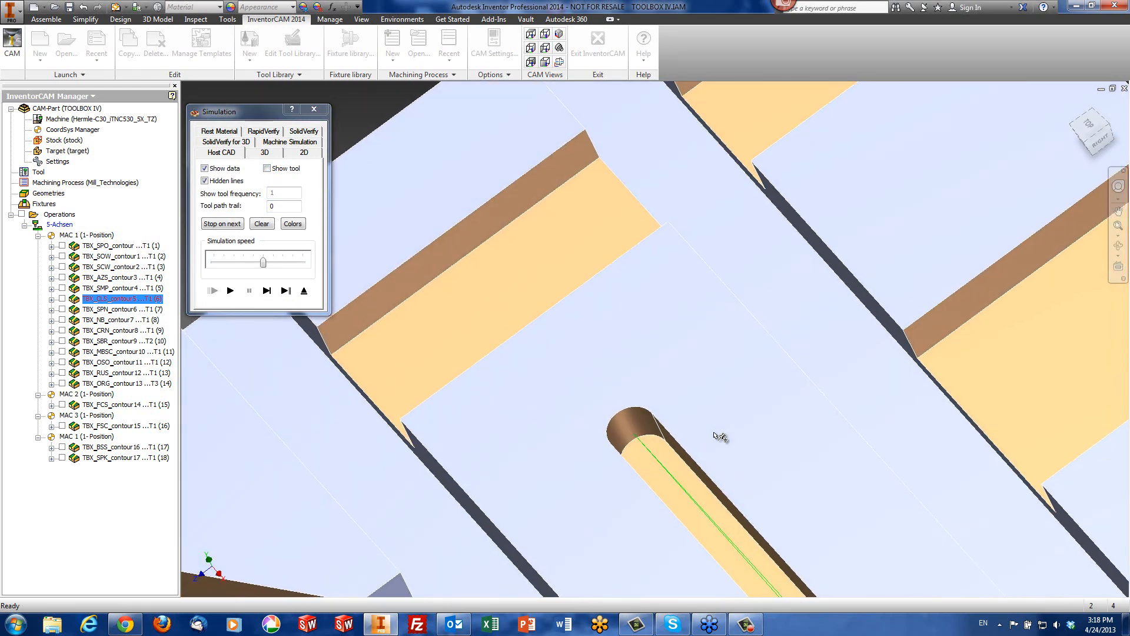
pyautogui.scroll(-4, 718, 436)
pyautogui.scroll(2, 648, 441)
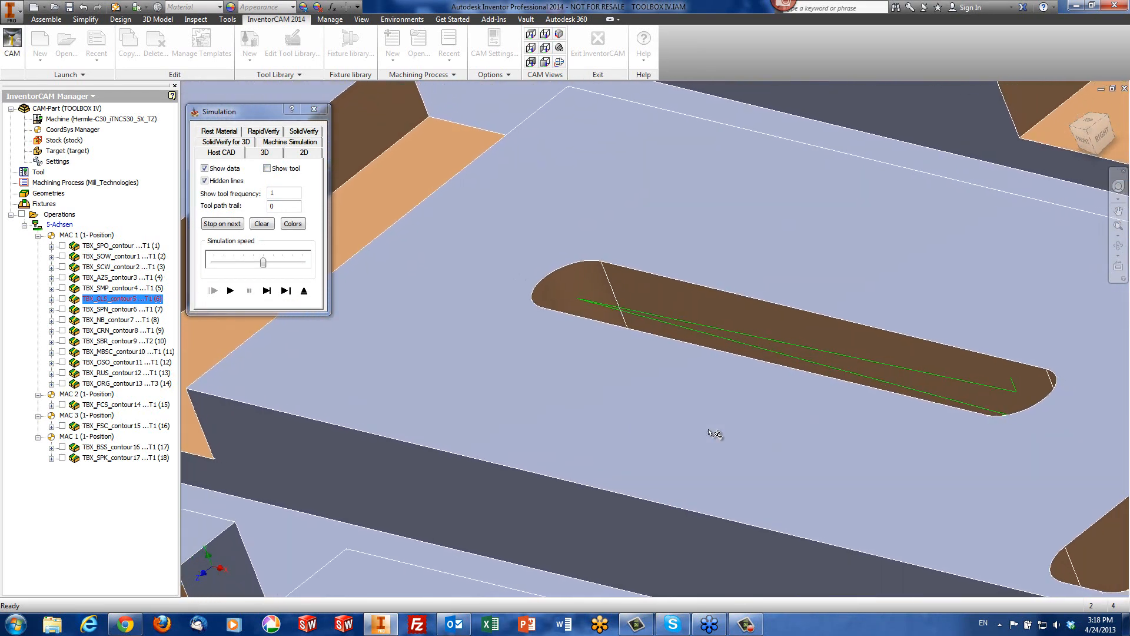
pyautogui.click(269, 285)
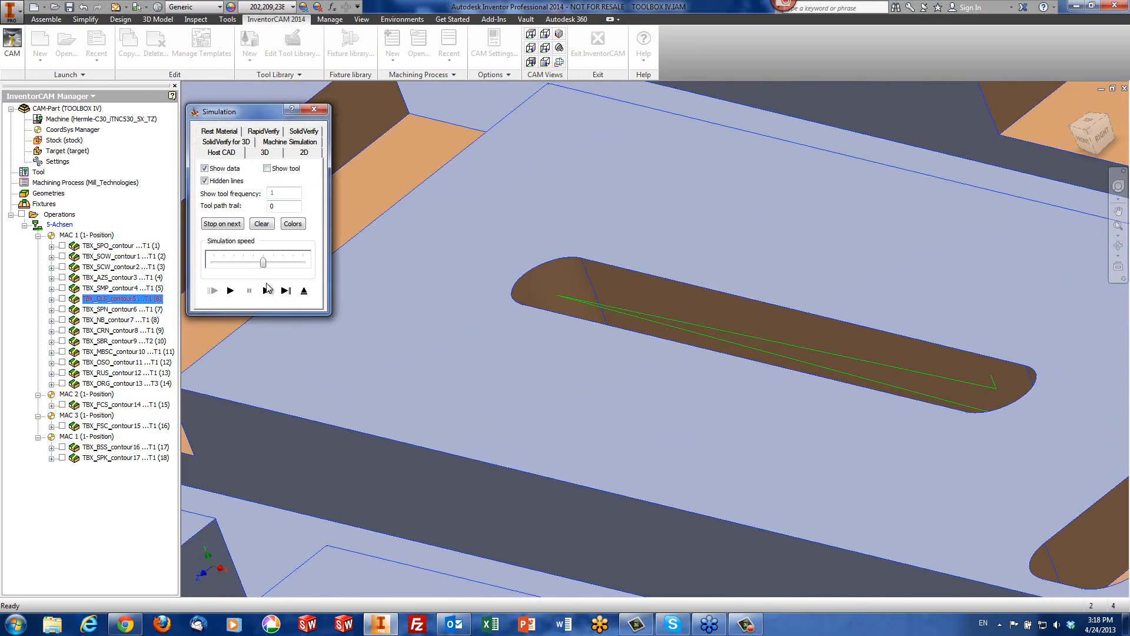
pyautogui.click(268, 290)
pyautogui.click(268, 291)
pyautogui.click(268, 290)
pyautogui.click(267, 290)
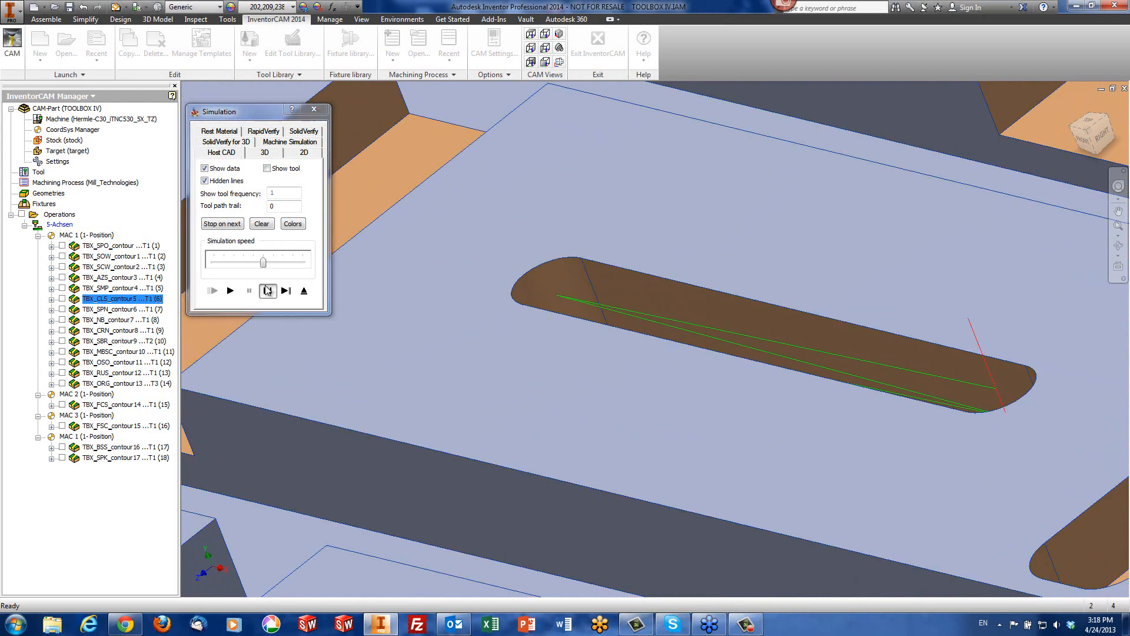
# Play the closed slot simulation to its end, inspect the tool path in the slot and close the operation.
pyautogui.click(231, 292)
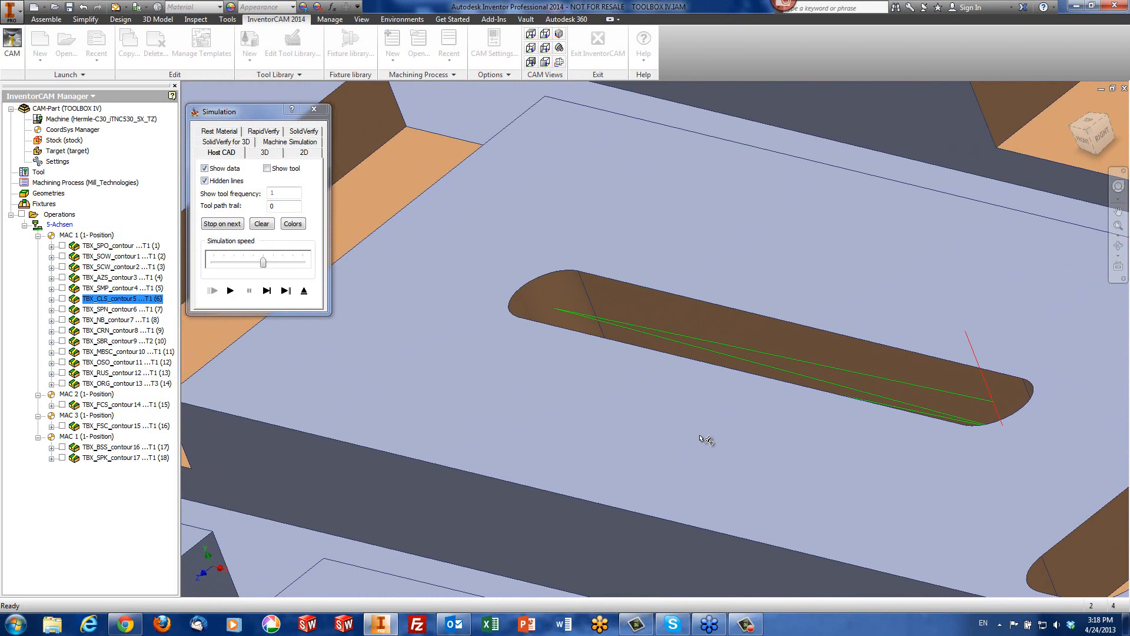
pyautogui.keyDown('shift'); pyautogui.moveTo(707, 440); pyautogui.dragTo(683, 518, button='middle'); pyautogui.keyUp('shift')
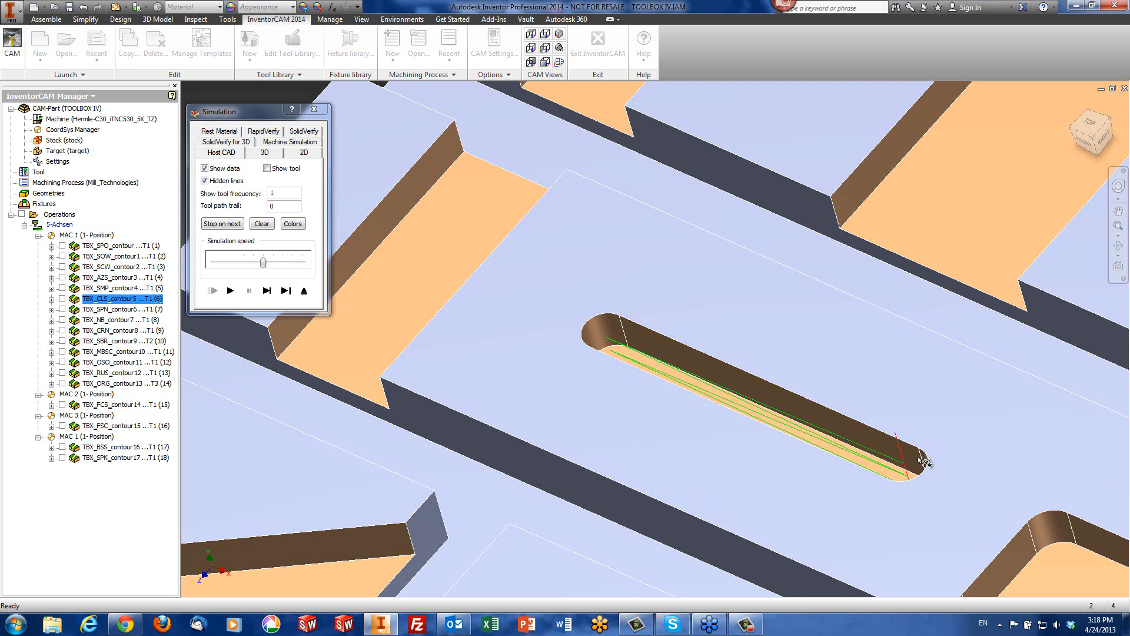
pyautogui.click(305, 290)
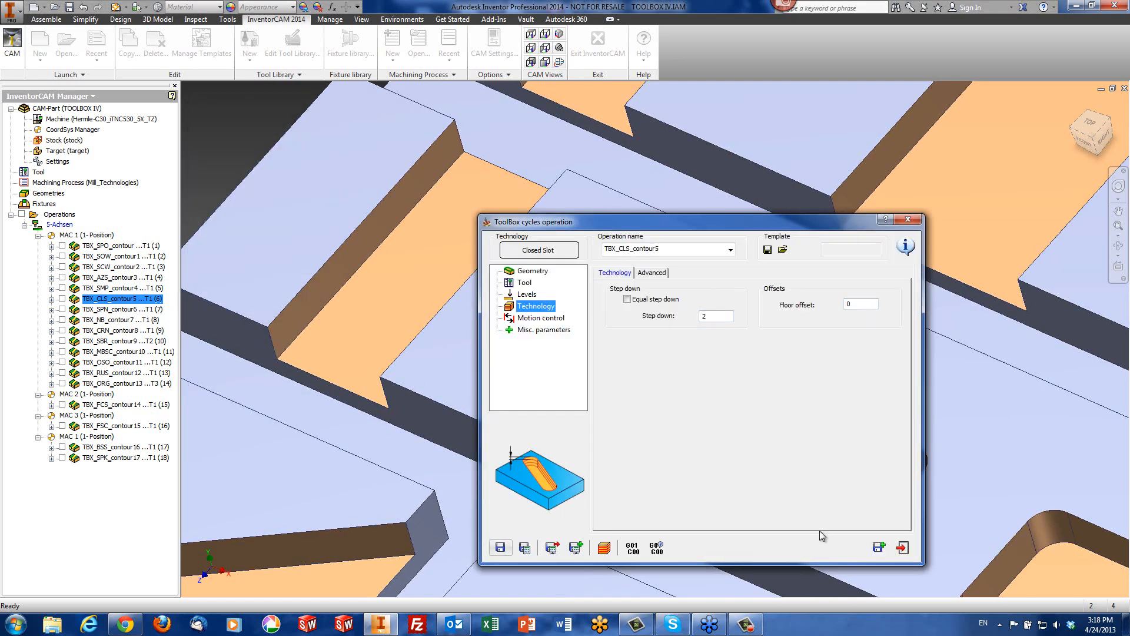
pyautogui.click(912, 549)
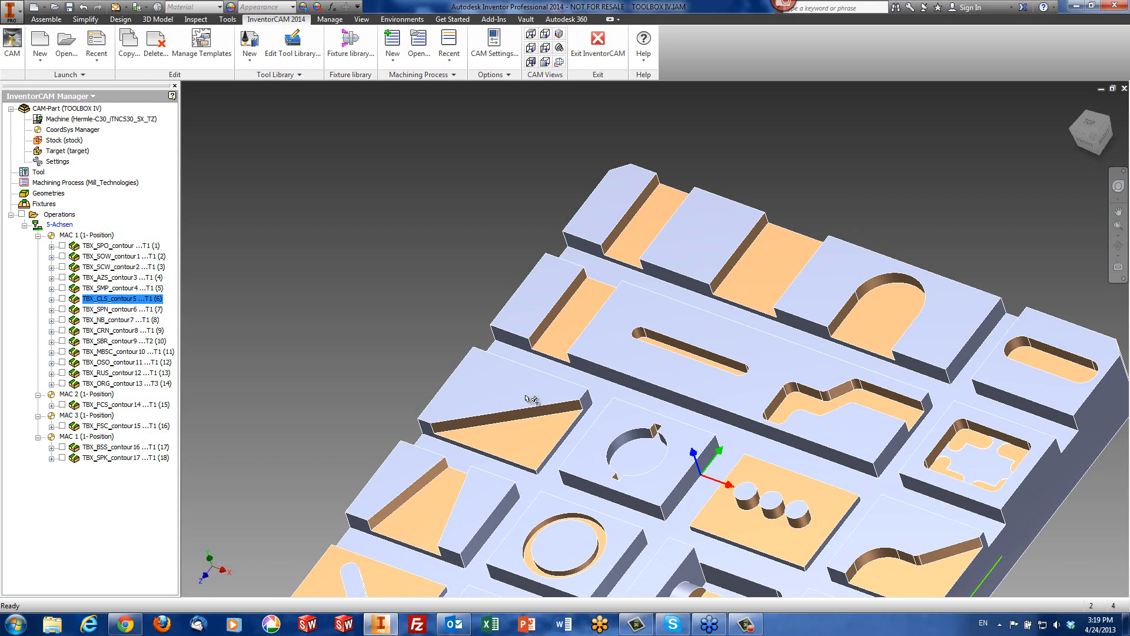
# Open the TBX_SPN_contour6 spine slot operation and check its technology settings.
pyautogui.doubleClick(127, 311)
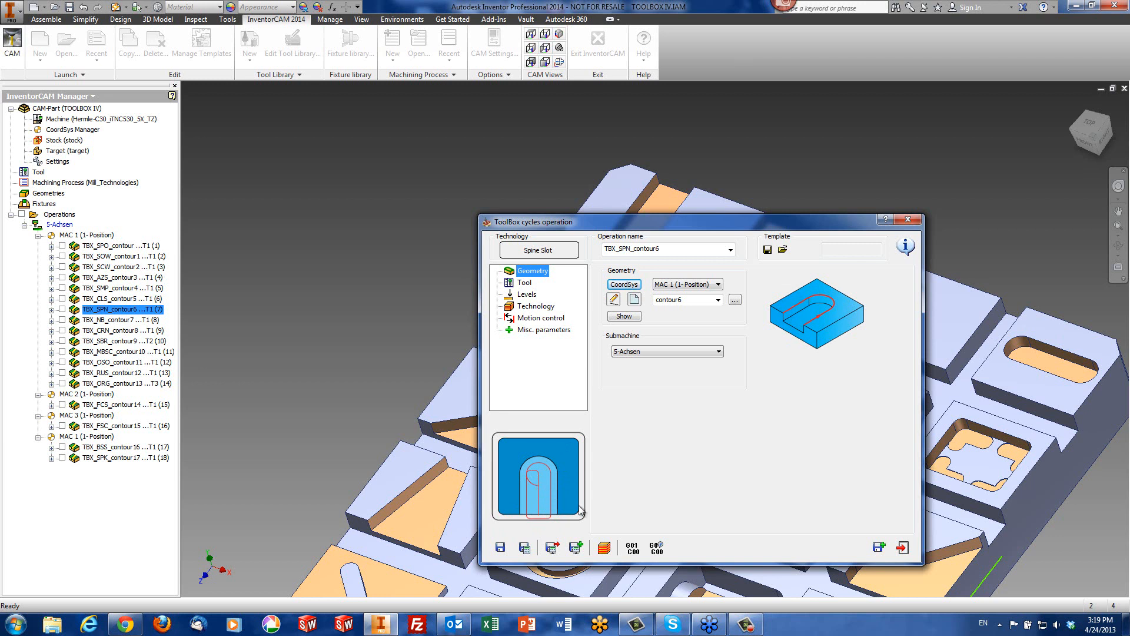
pyautogui.click(539, 307)
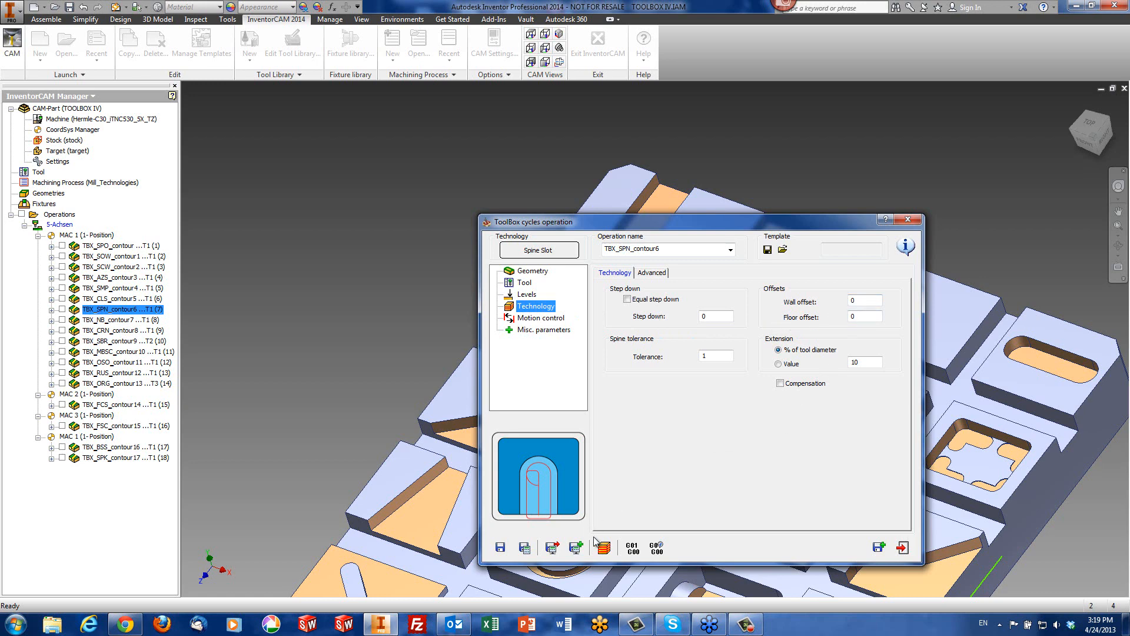
# Simulate the spine slot tool path from the top view, inspect it in the stepped slot and close the operation.
pyautogui.click(607, 548)
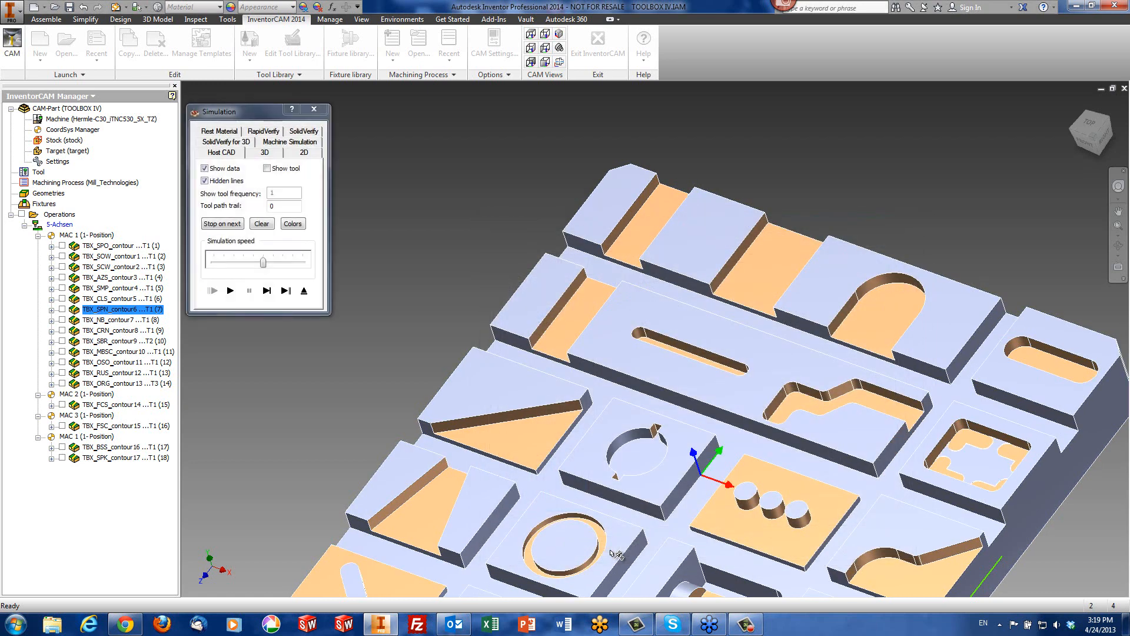
pyautogui.click(530, 34)
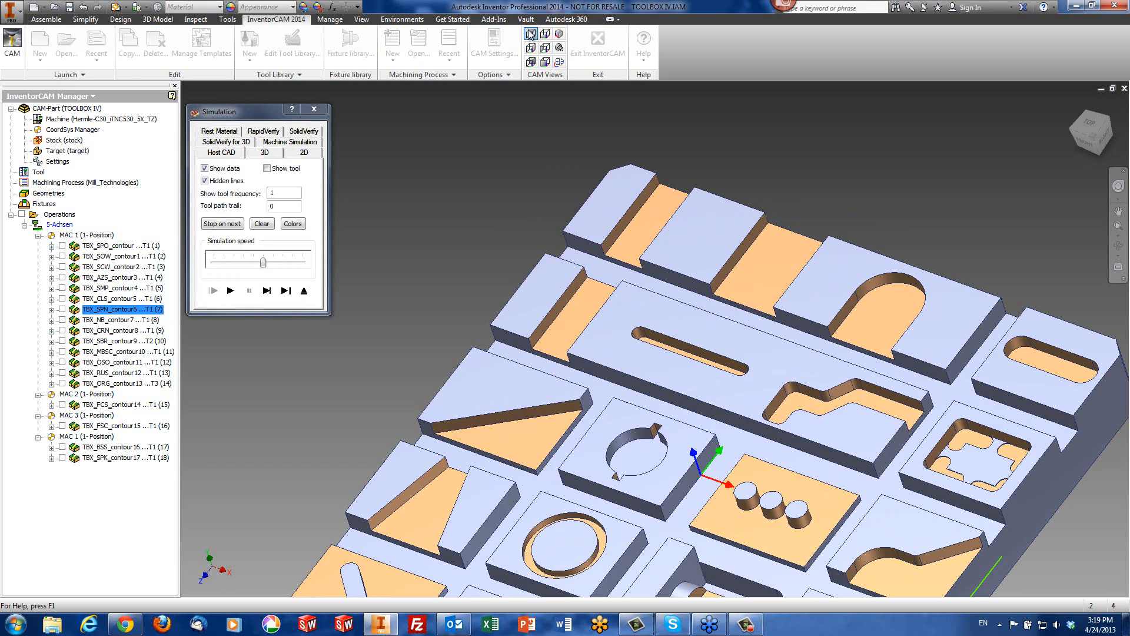
pyautogui.scroll(3, 390, 127)
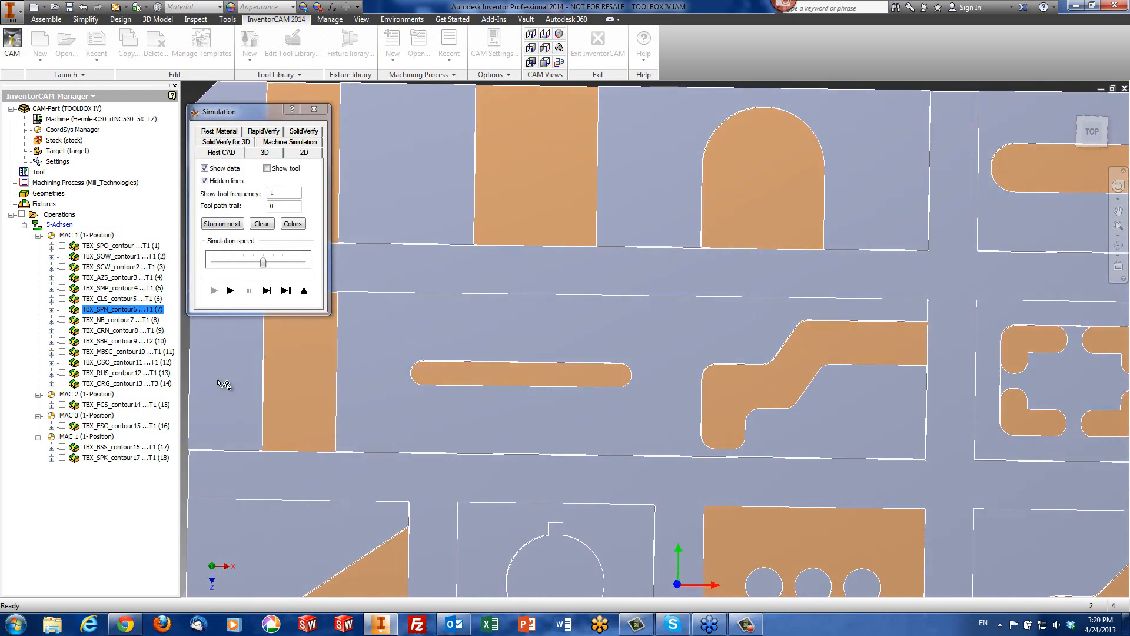
pyautogui.click(233, 294)
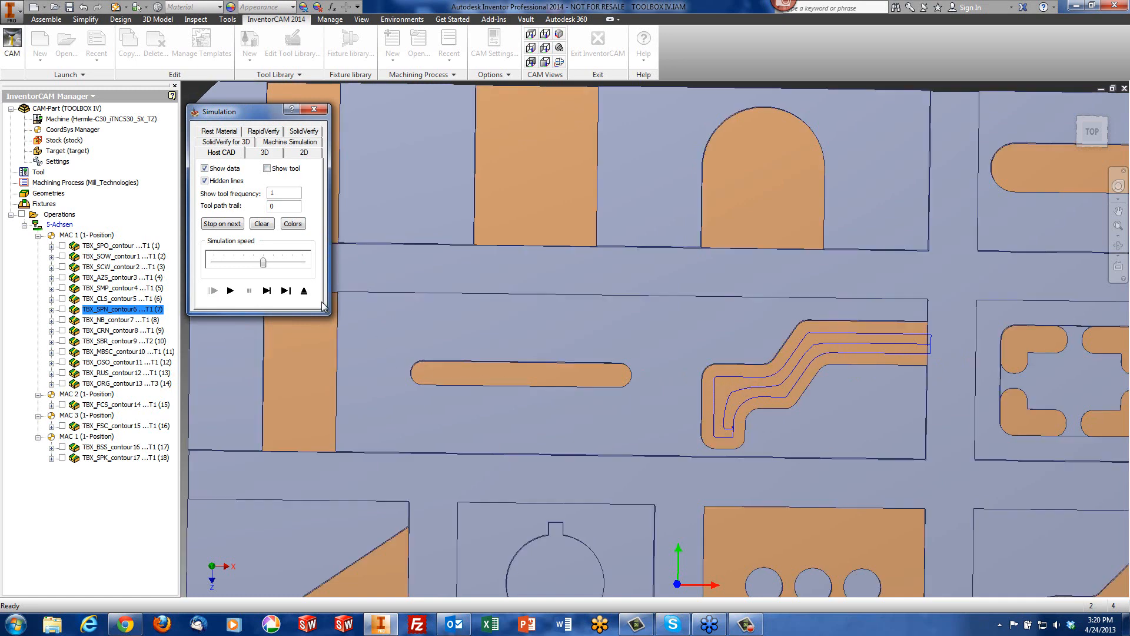
pyautogui.click(304, 290)
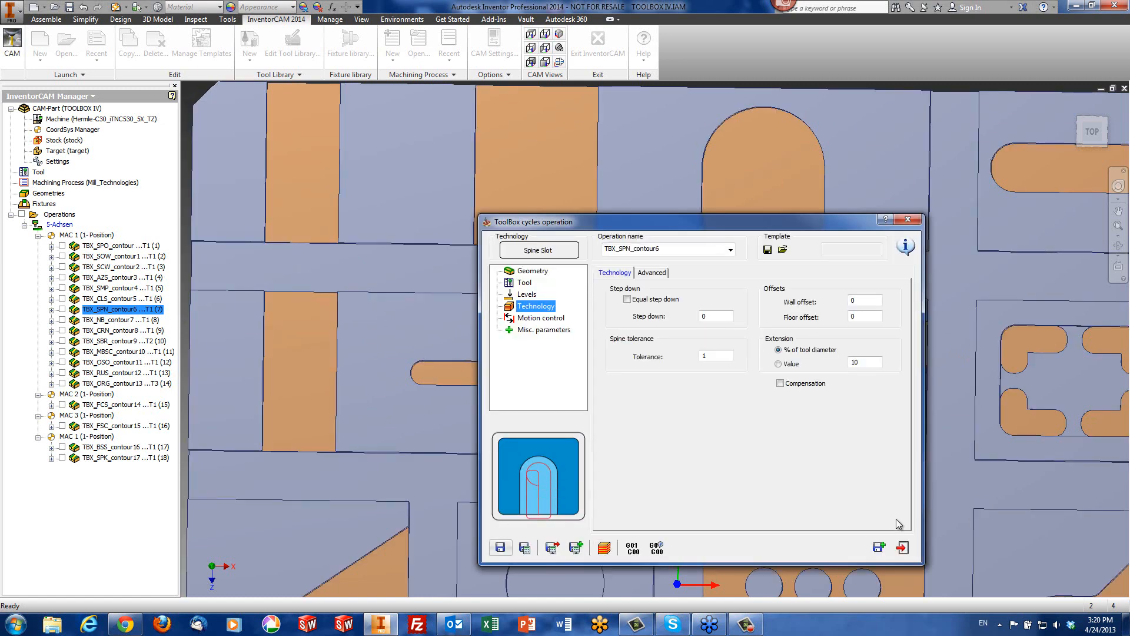
pyautogui.click(899, 544)
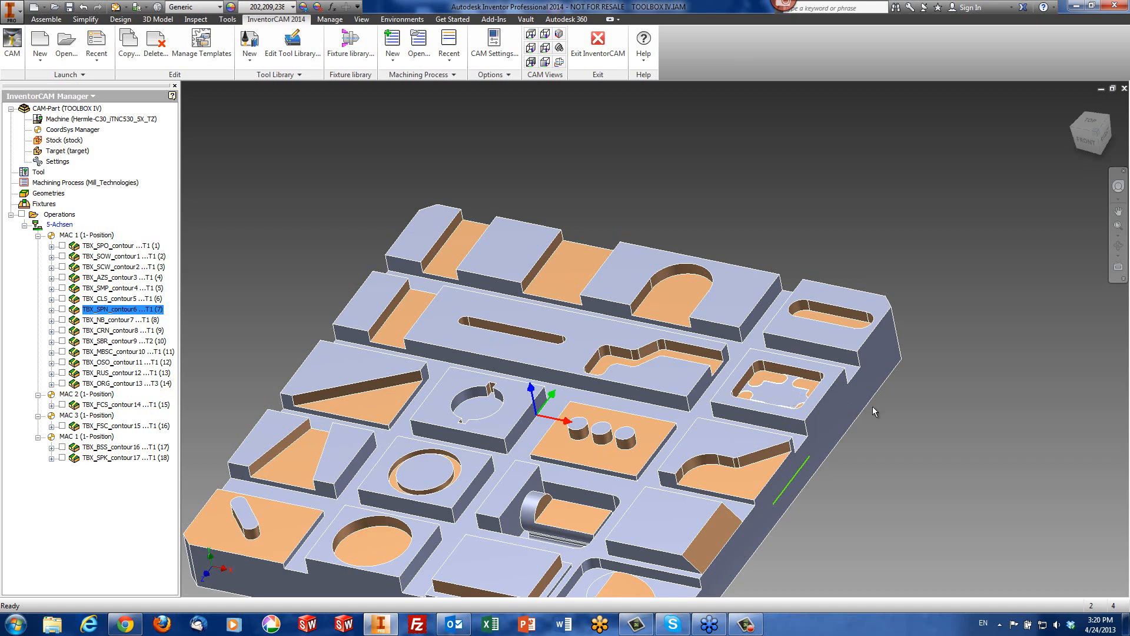
# Open the TBX_NB_contour7 Four Nubs operation and show its contour7 geometry around the pocket edge.
pyautogui.scroll(5, 812, 383)
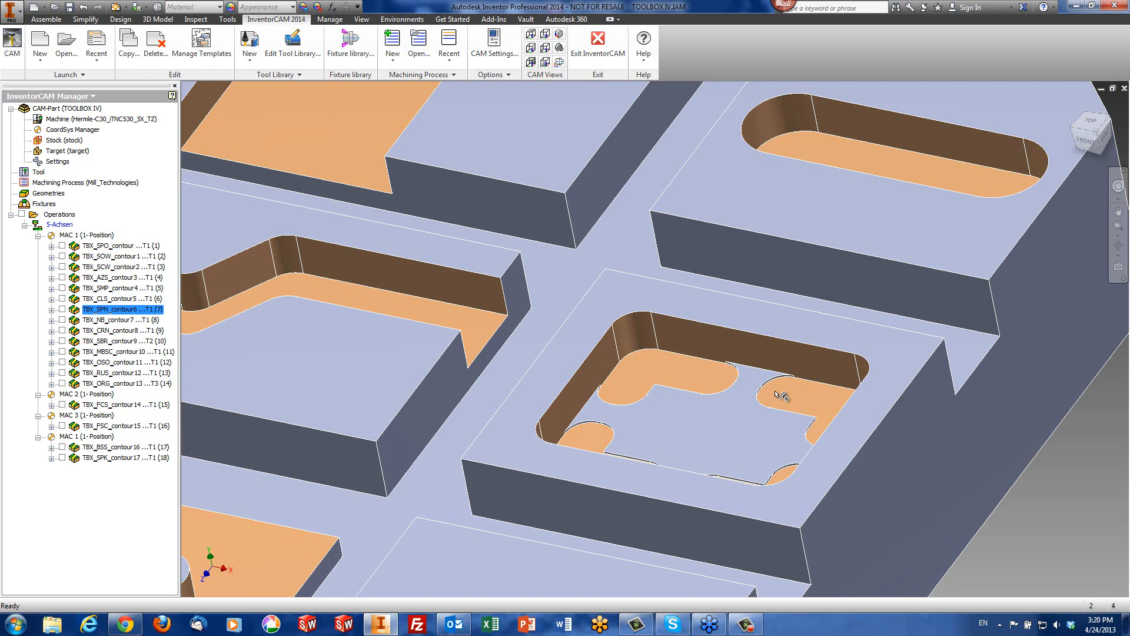
pyautogui.doubleClick(124, 320)
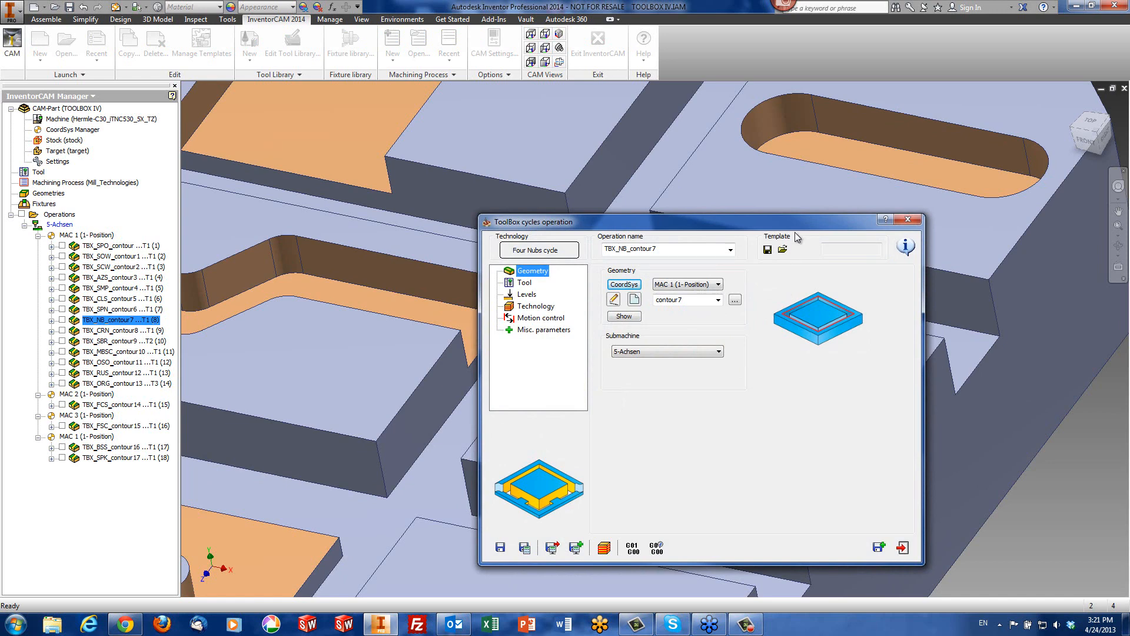
pyautogui.moveTo(788, 222); pyautogui.dragTo(518, 141)
pyautogui.click(498, 236)
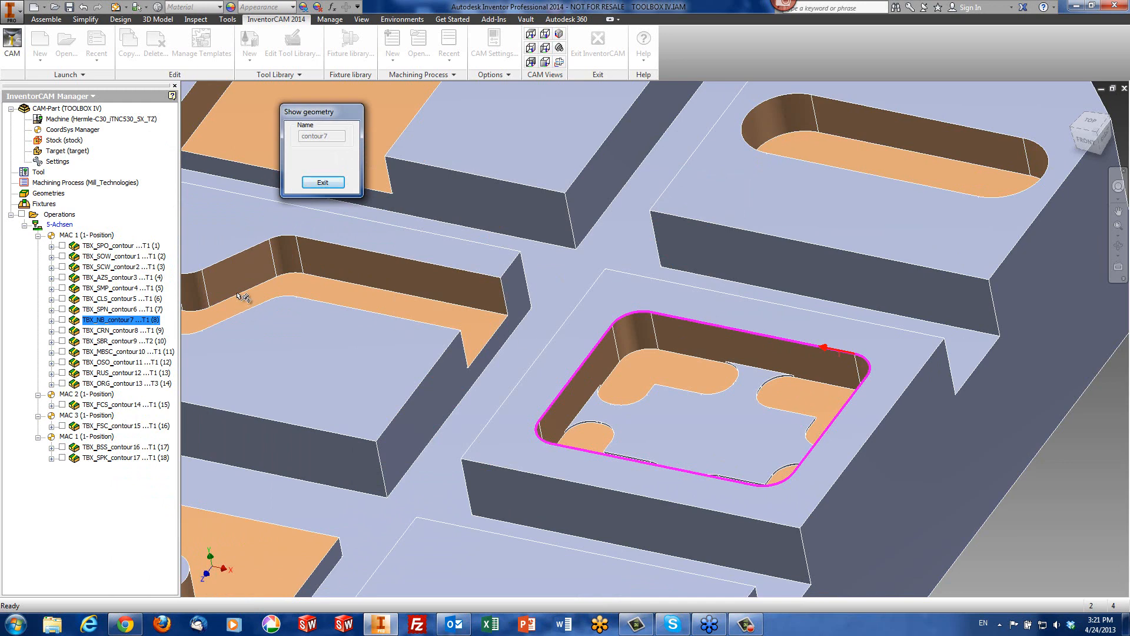
pyautogui.click(316, 183)
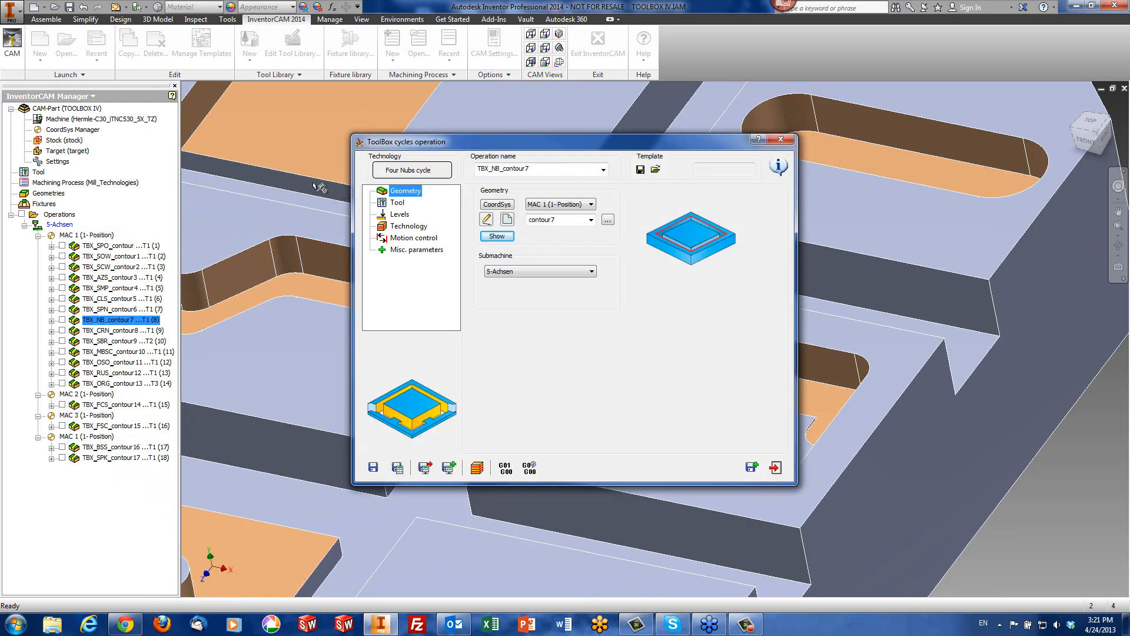
# Review the Four Nubs operation's tool, the picked lower level for its depth, and the number of bridges in its technology settings.
pyautogui.click(396, 204)
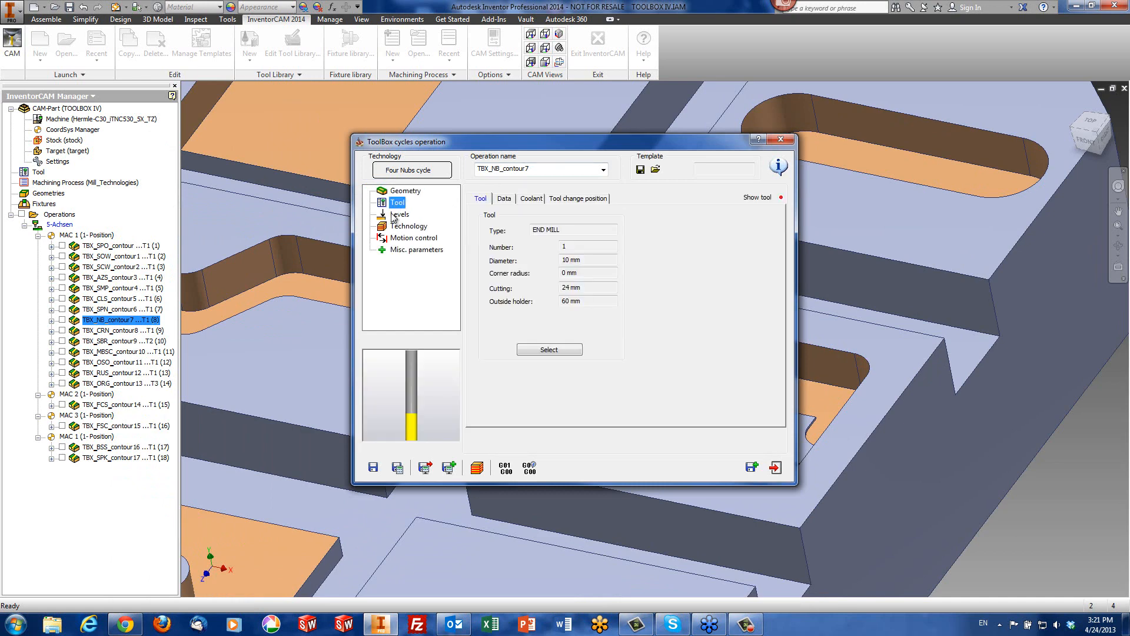
pyautogui.click(394, 215)
pyautogui.click(520, 297)
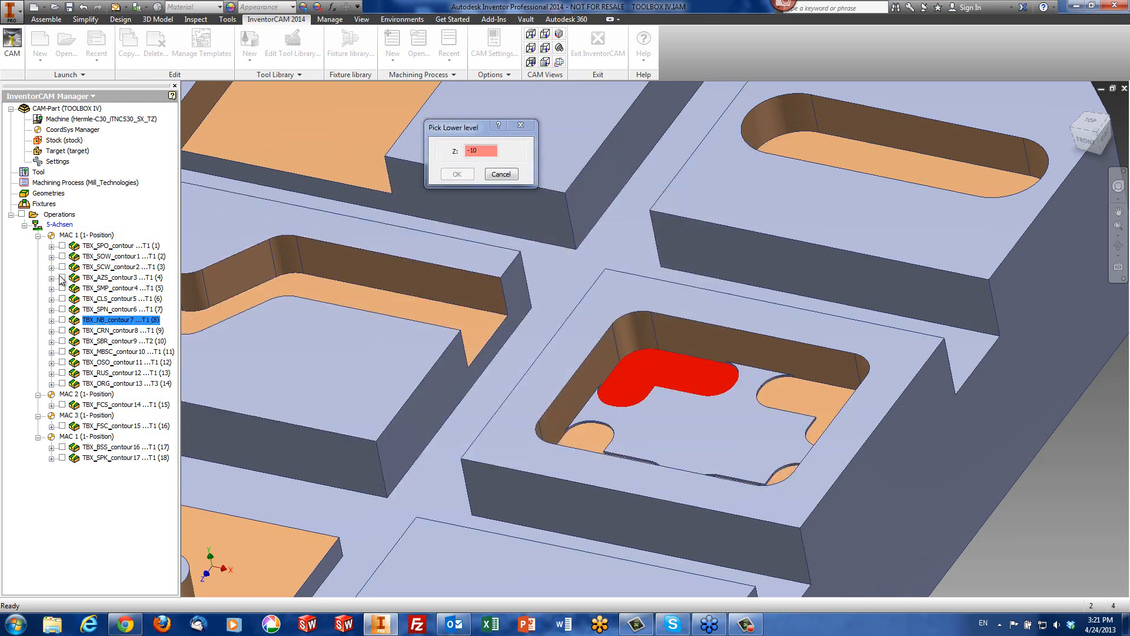
pyautogui.click(500, 174)
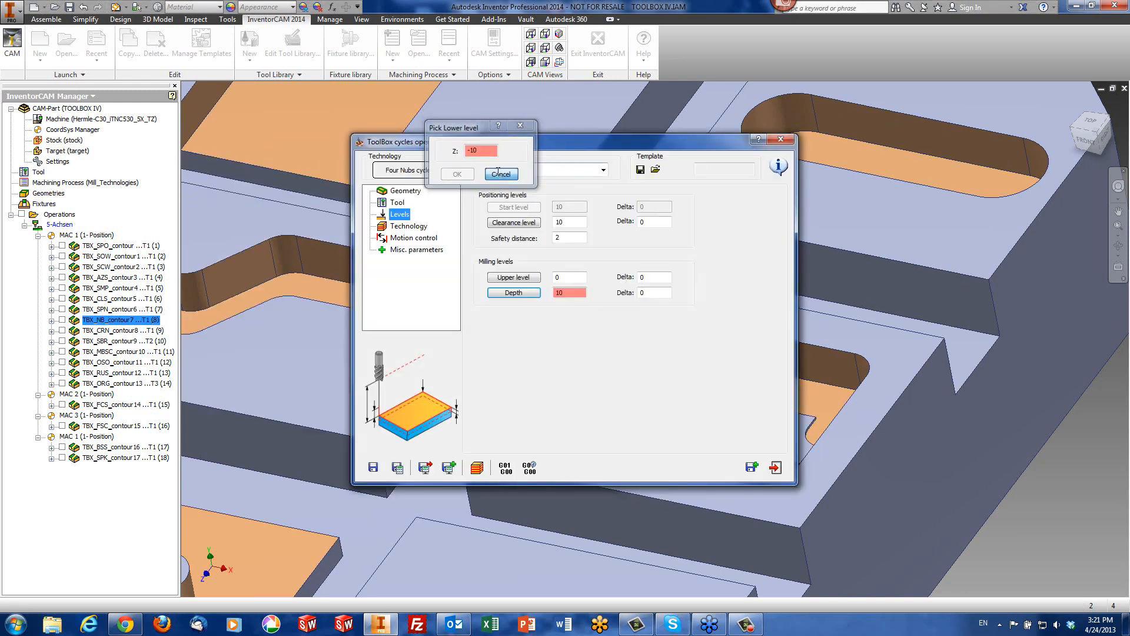
pyautogui.click(424, 227)
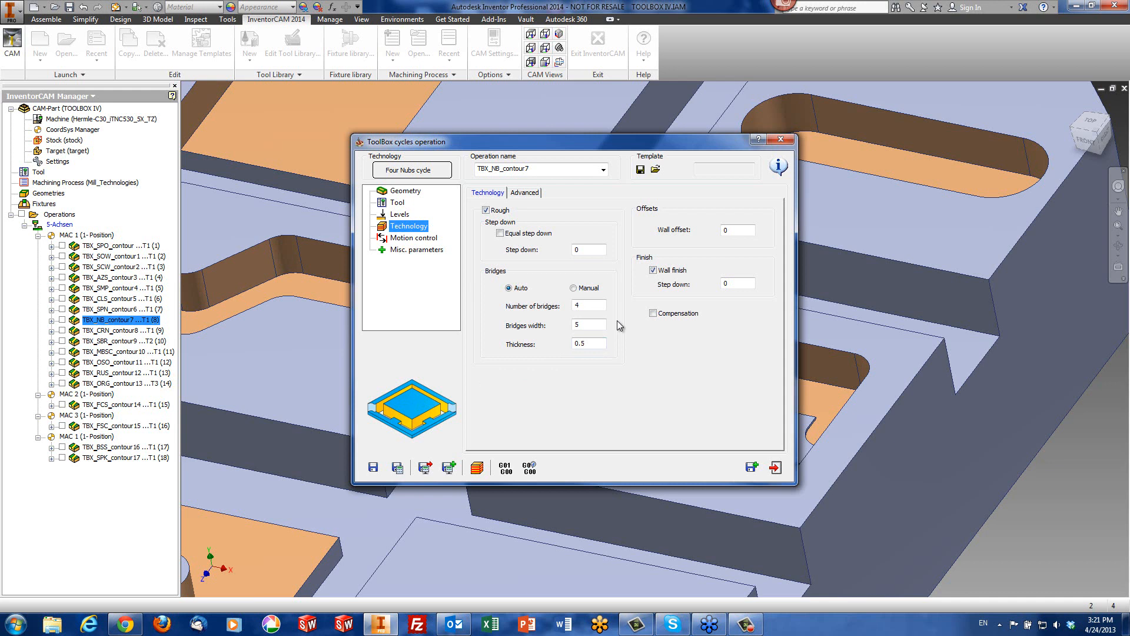
pyautogui.click(583, 307)
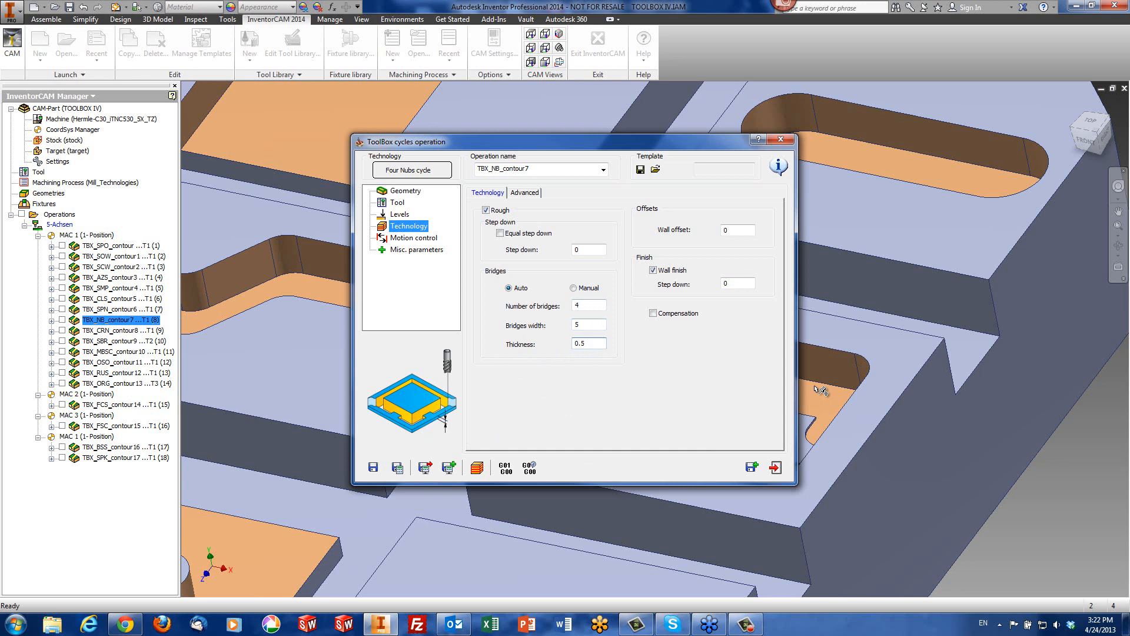
# Simulate the Four Nubs operation and display its complete tool path in the pocket.
pyautogui.click(479, 471)
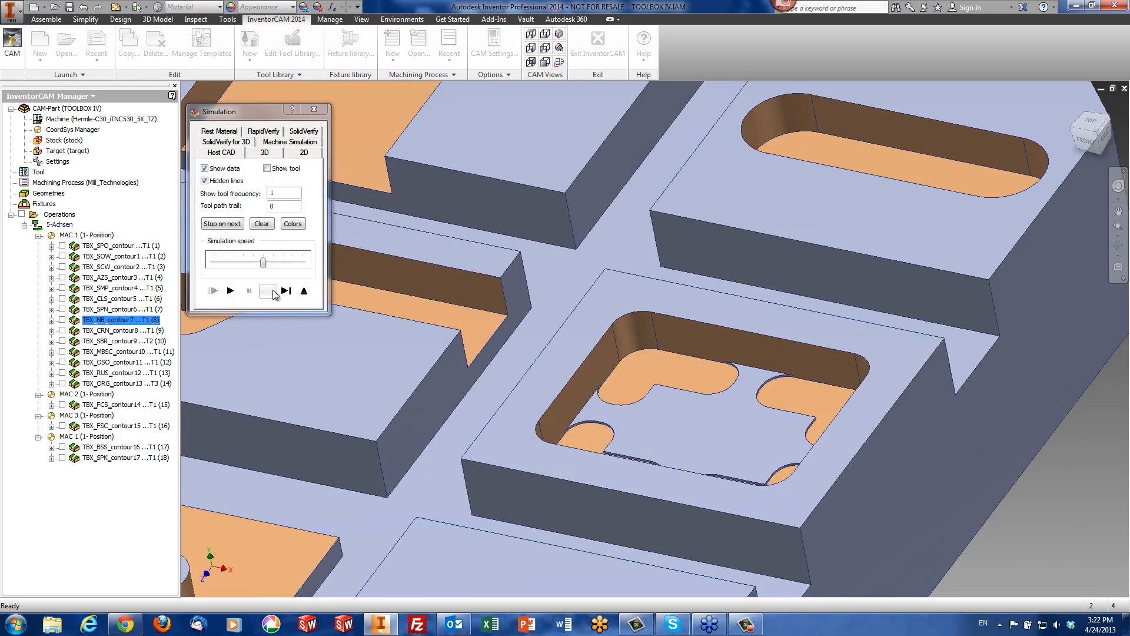
pyautogui.click(273, 291)
pyautogui.click(284, 290)
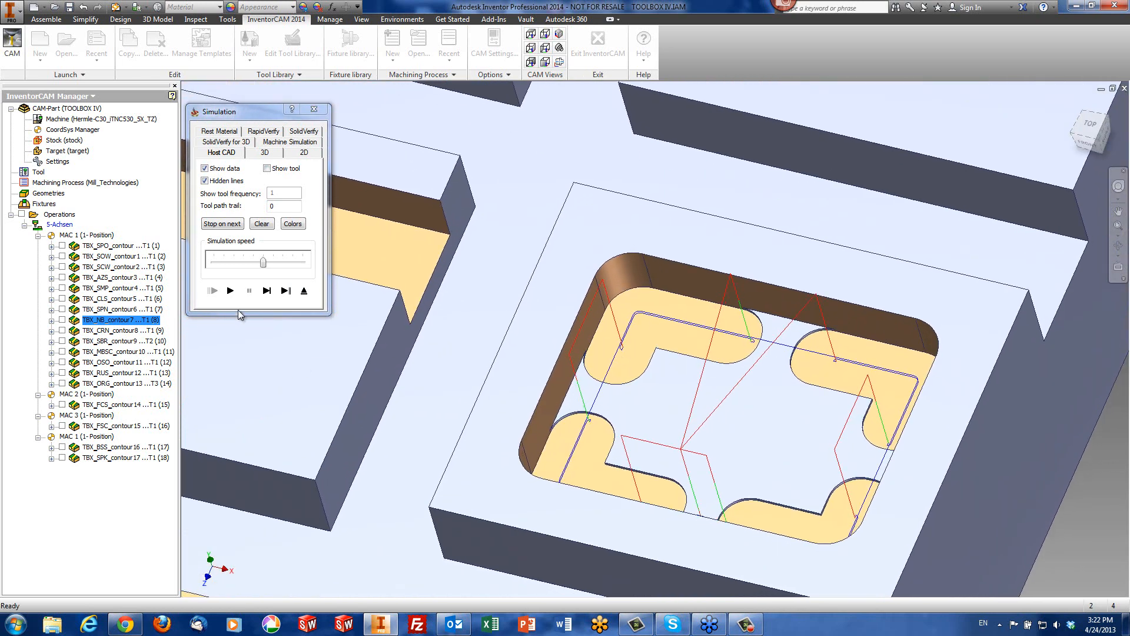
# Restart the Four Nubs simulation and step through the first pass along the pocket contour.
pyautogui.click(266, 290)
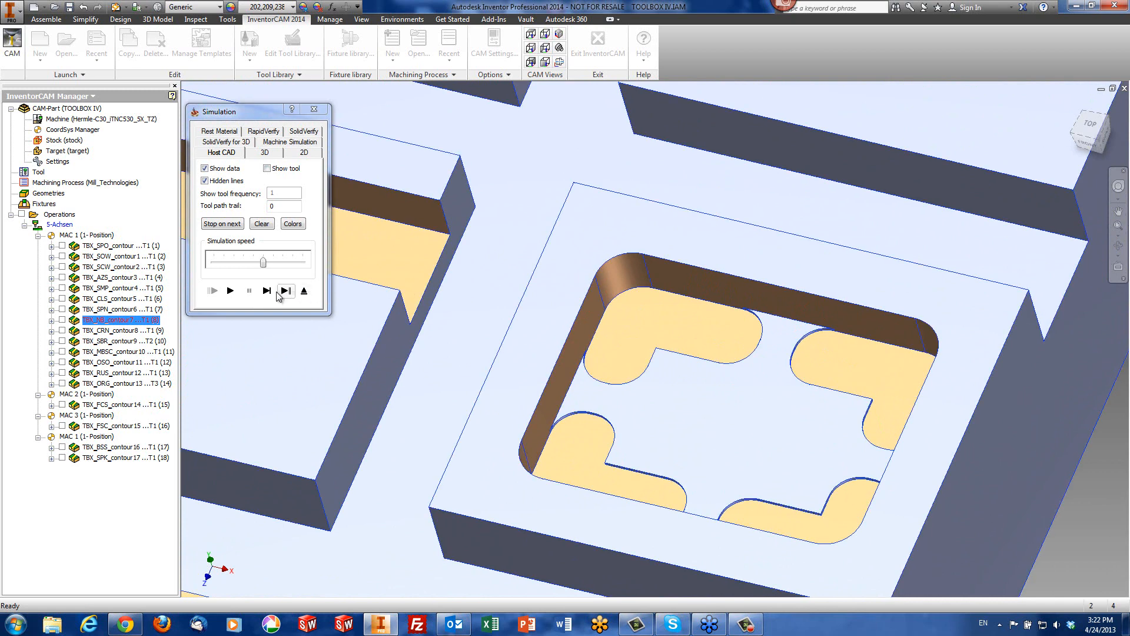
pyautogui.click(266, 290)
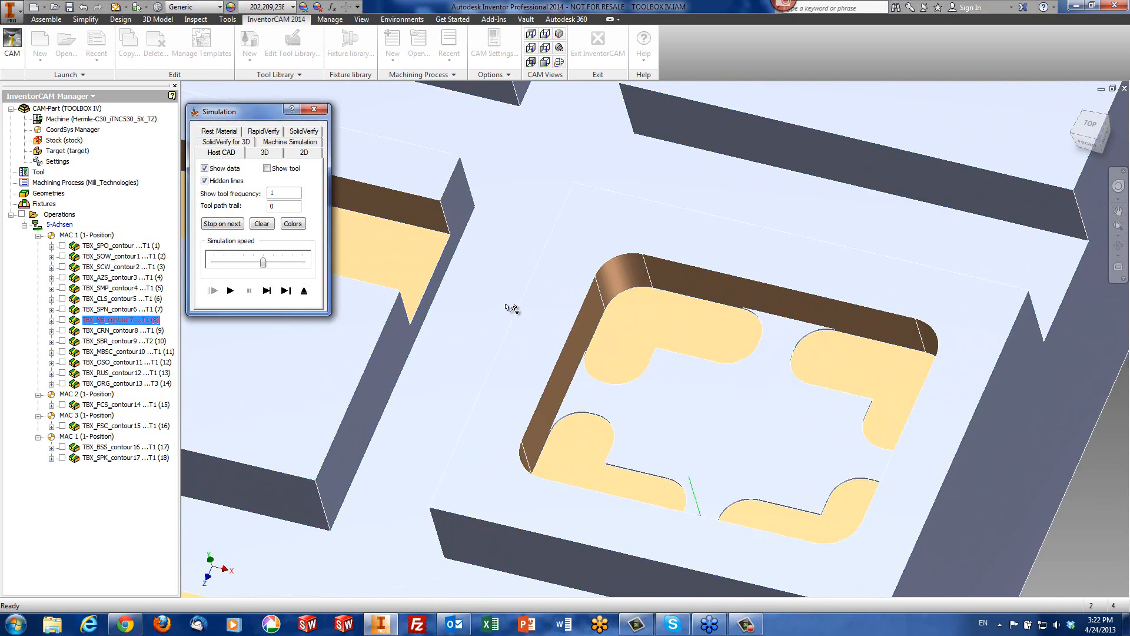
pyautogui.click(267, 290)
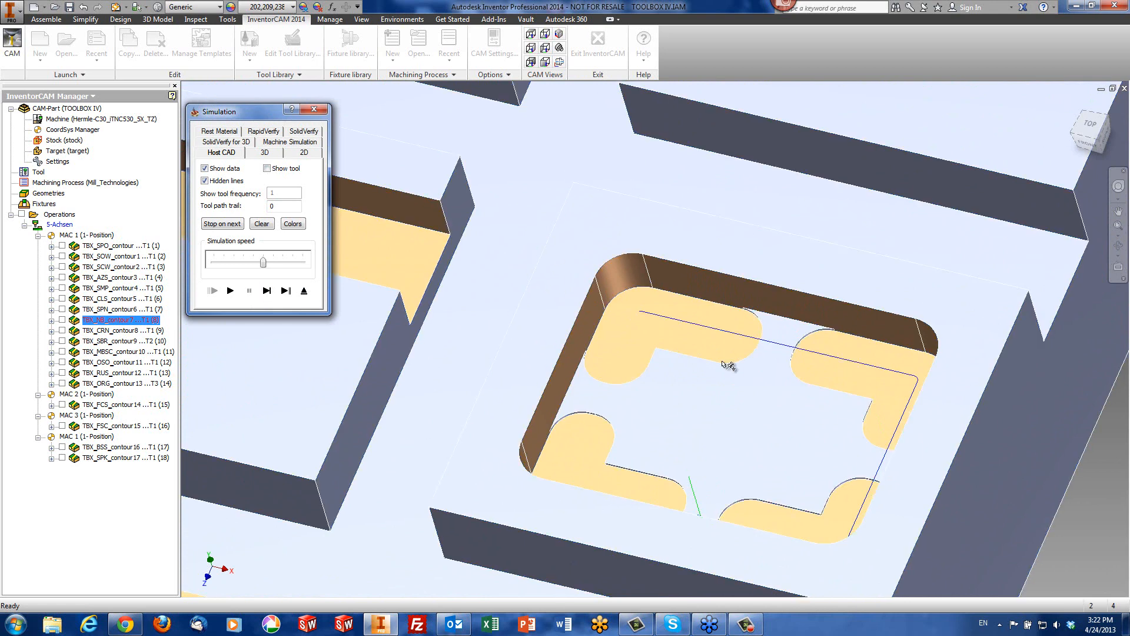
pyautogui.moveTo(752, 378); pyautogui.dragTo(789, 330, button='middle')
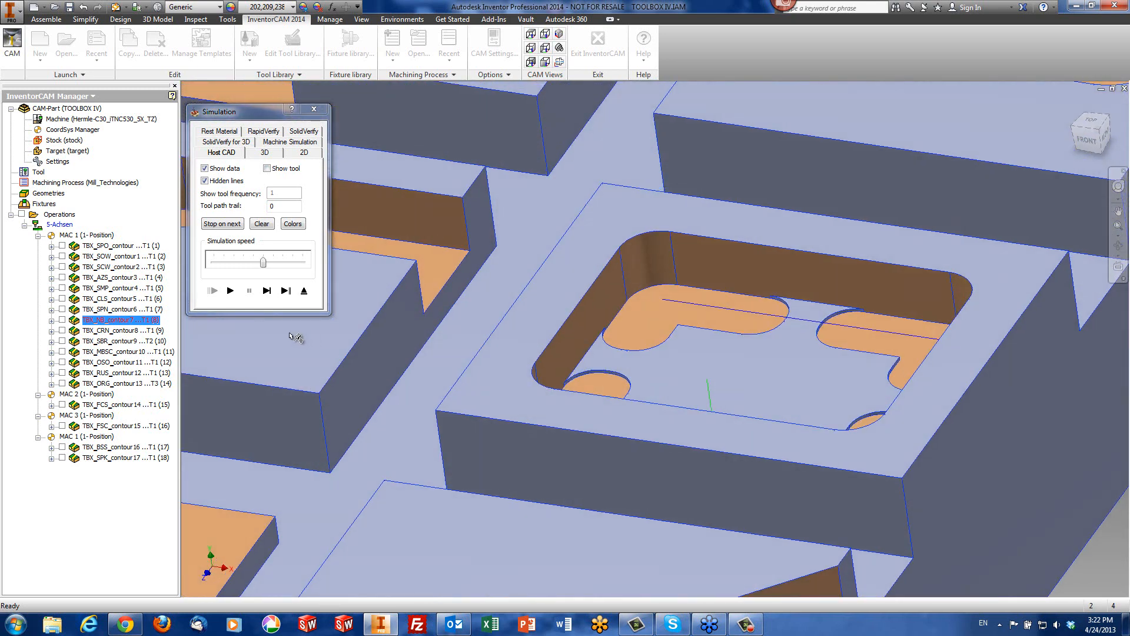
pyautogui.click(266, 291)
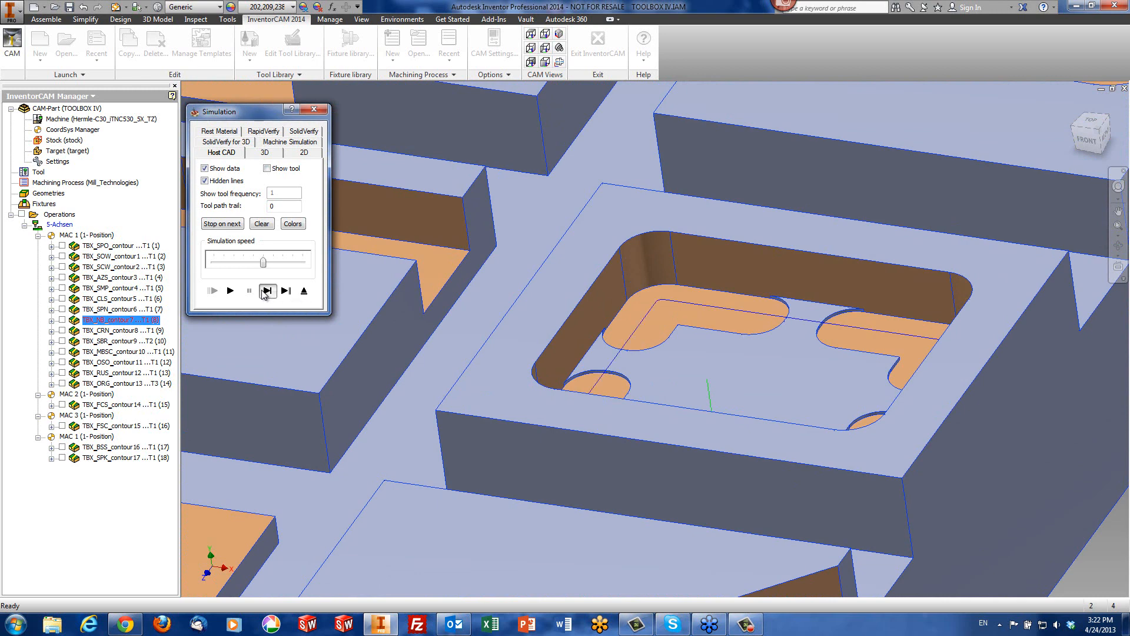
# Step through the Four Nubs moves that retract over the bridges and plunge back into the pocket.
pyautogui.click(265, 292)
pyautogui.click(266, 291)
pyautogui.click(267, 291)
pyautogui.click(267, 291)
pyautogui.click(266, 291)
pyautogui.click(266, 291)
pyautogui.click(267, 291)
pyautogui.click(267, 291)
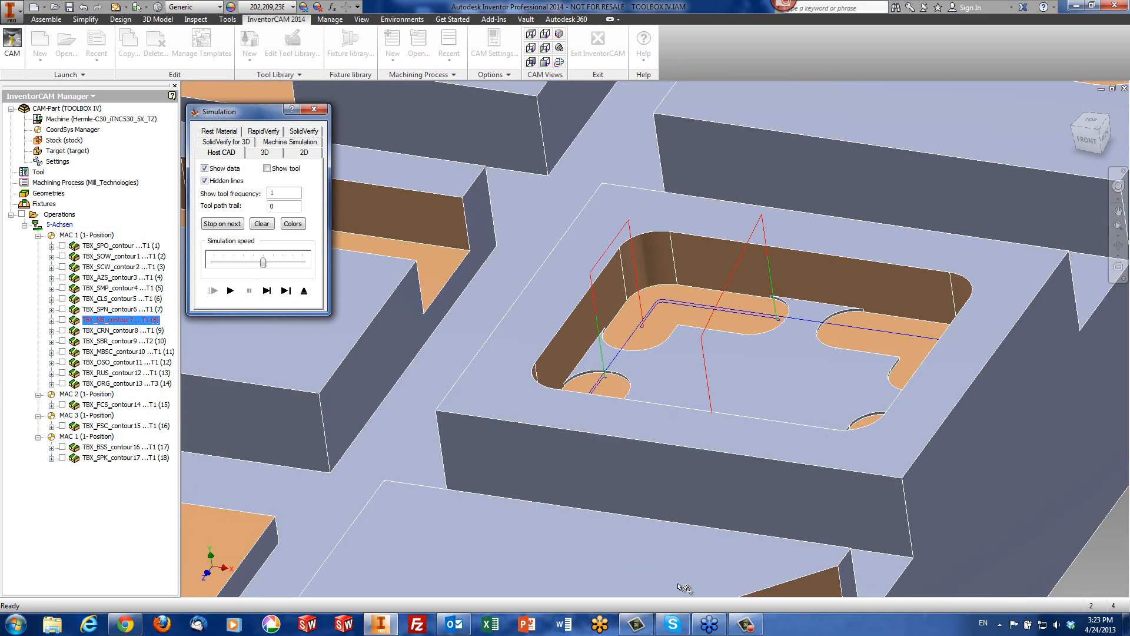
# Finish the Four Nubs simulation while viewing the pocket from above, exit it and close the operation.
pyautogui.click(682, 362)
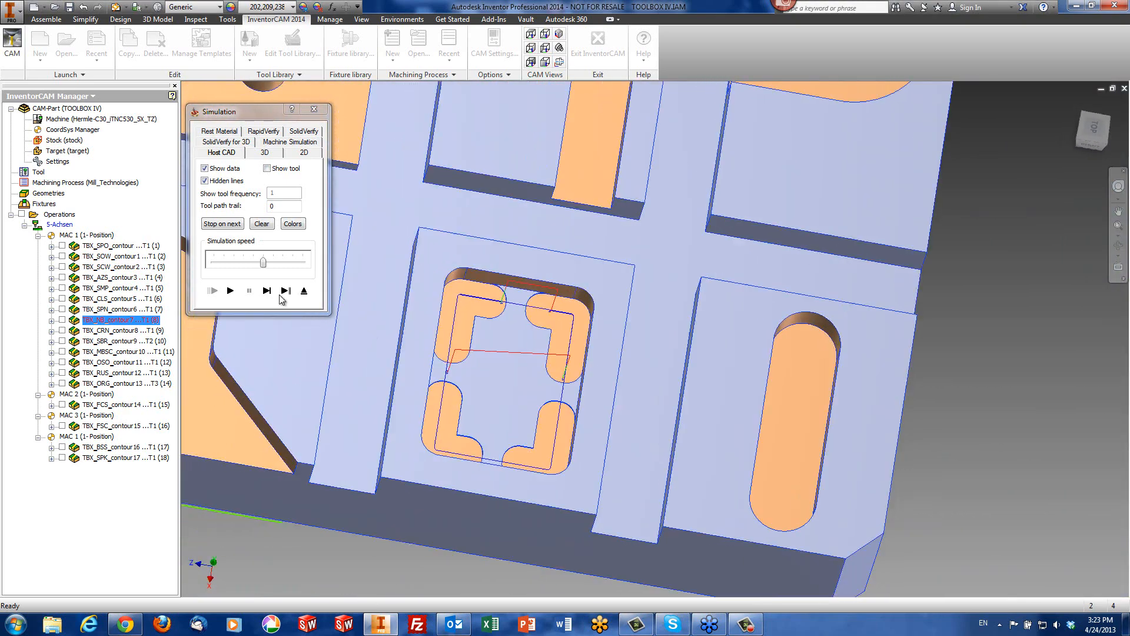
pyautogui.click(275, 293)
pyautogui.click(275, 292)
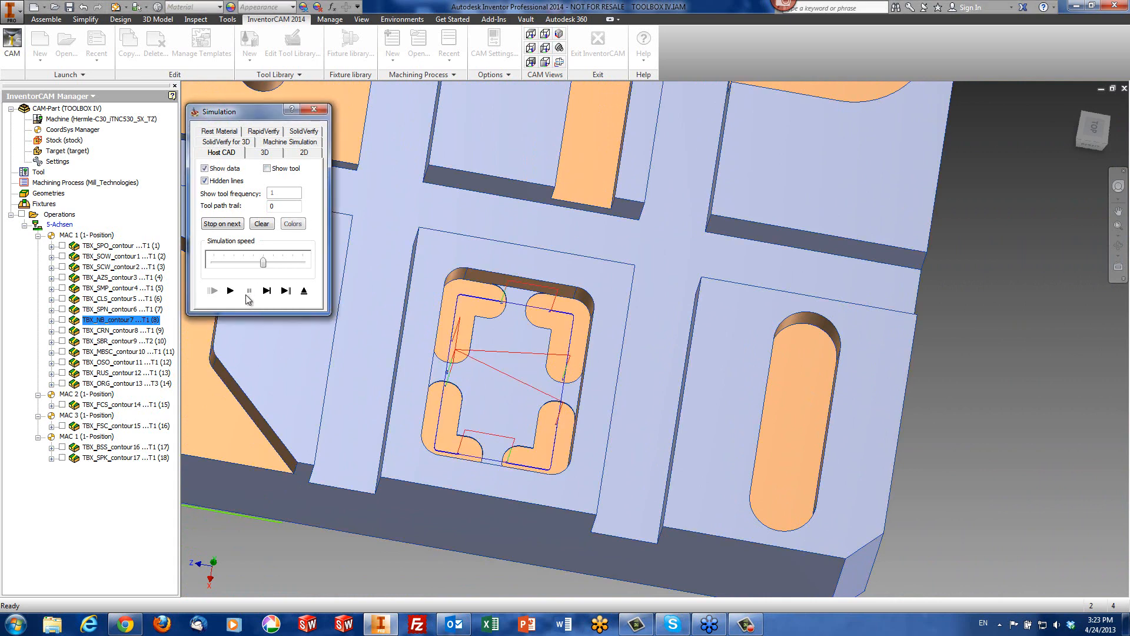
pyautogui.click(305, 292)
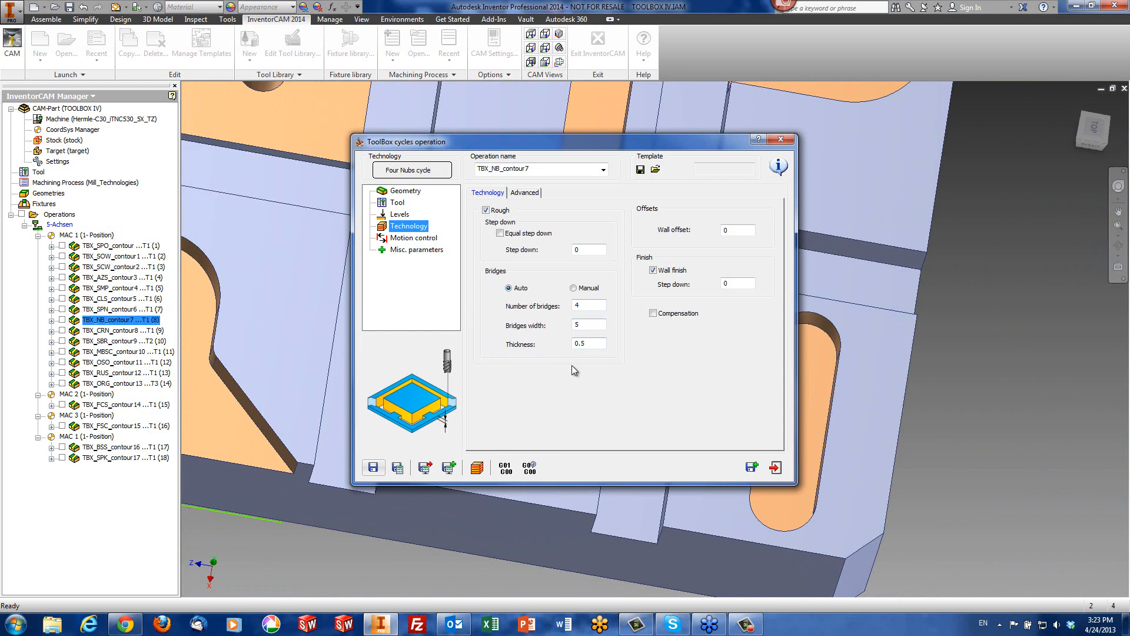
pyautogui.click(771, 471)
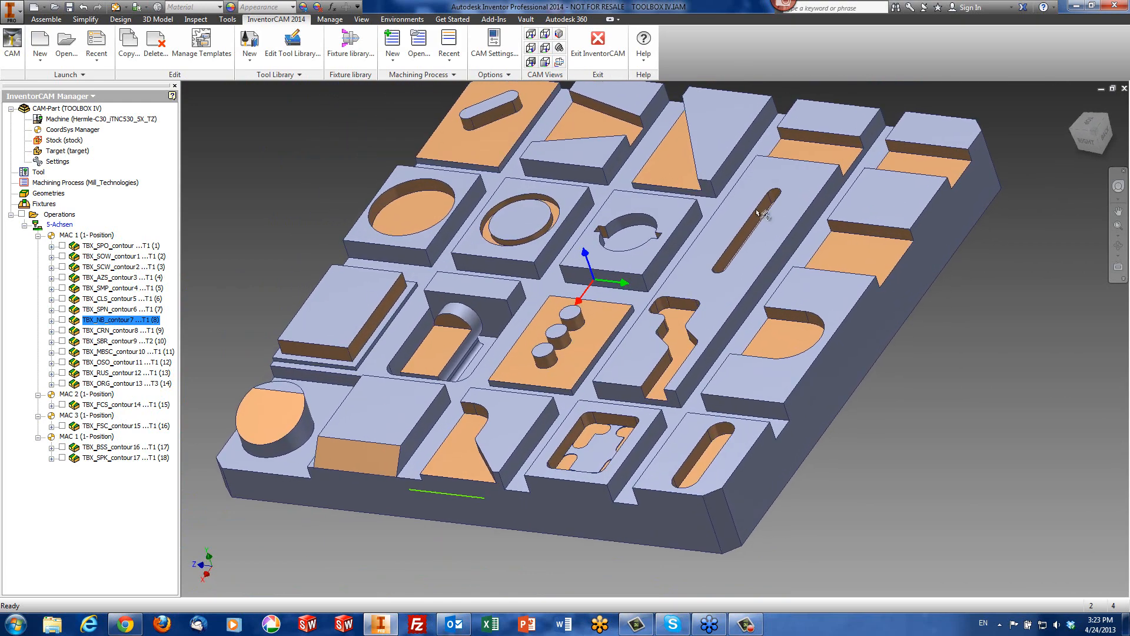
# Open the TBX_CRN_contour8 operation and check its Simple Corner cycle among the available ToolBox technologies.
pyautogui.click(558, 34)
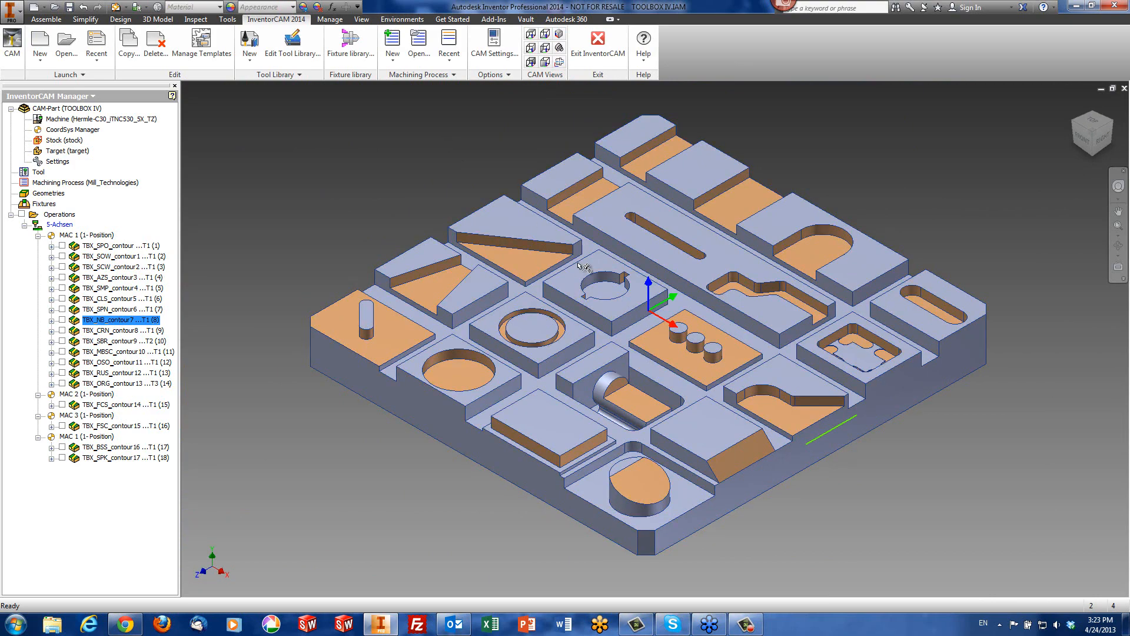
pyautogui.scroll(4, 640, 328)
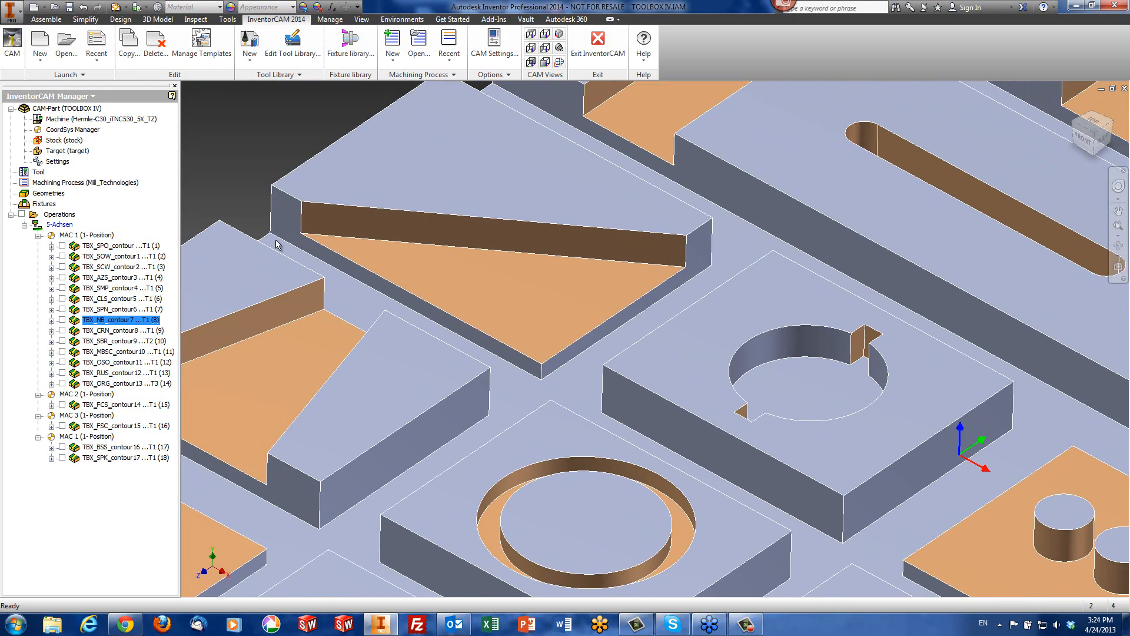
pyautogui.click(97, 331)
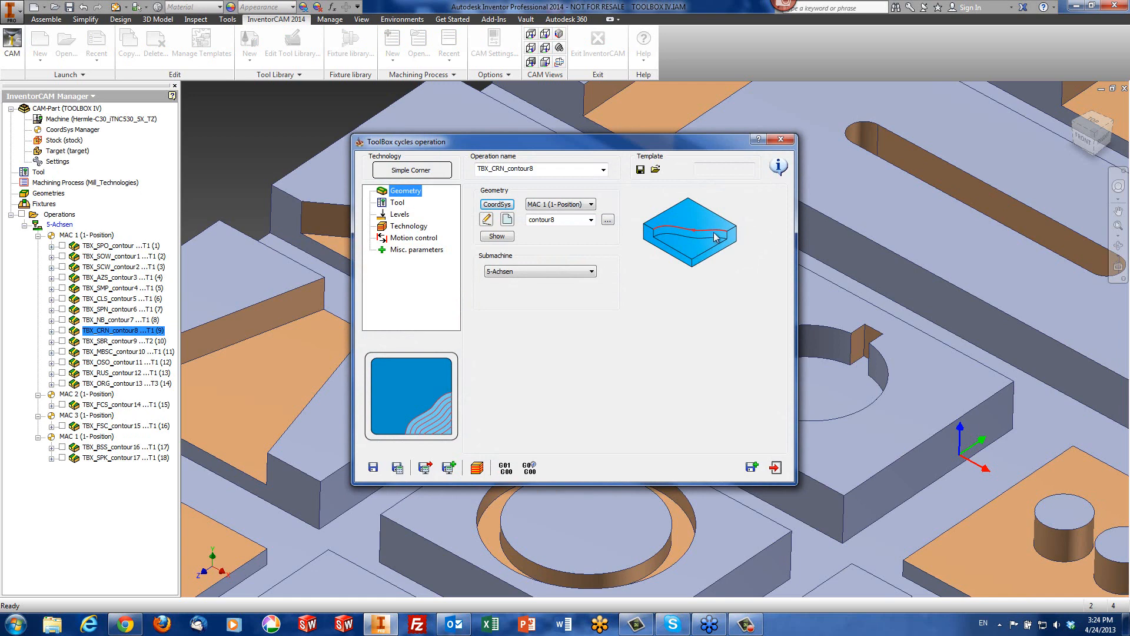
pyautogui.click(404, 174)
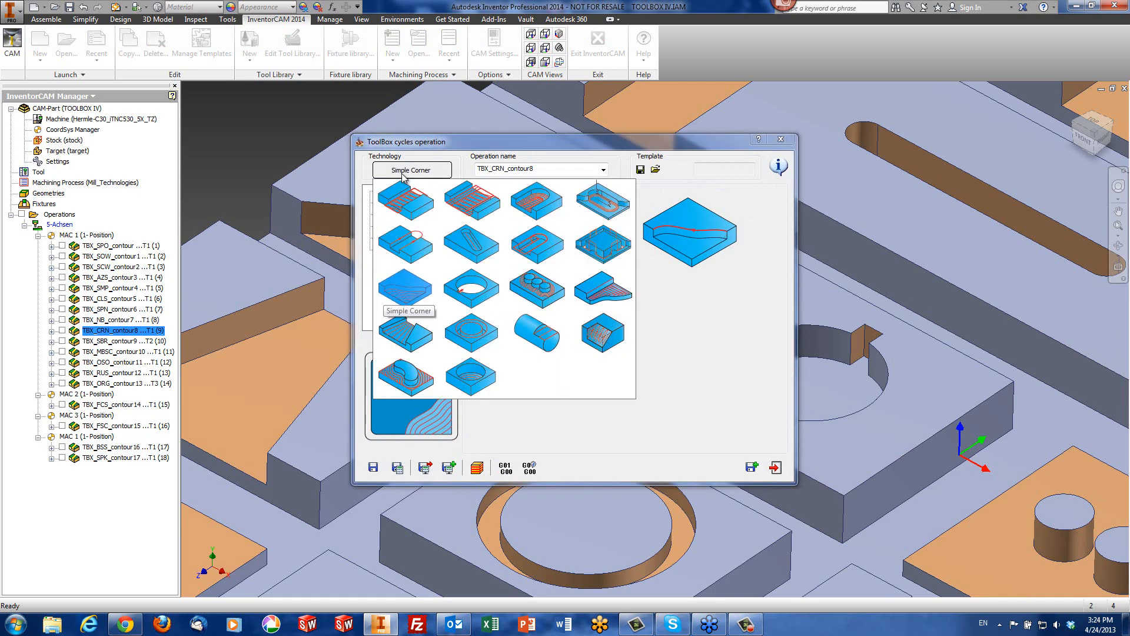
pyautogui.click(414, 297)
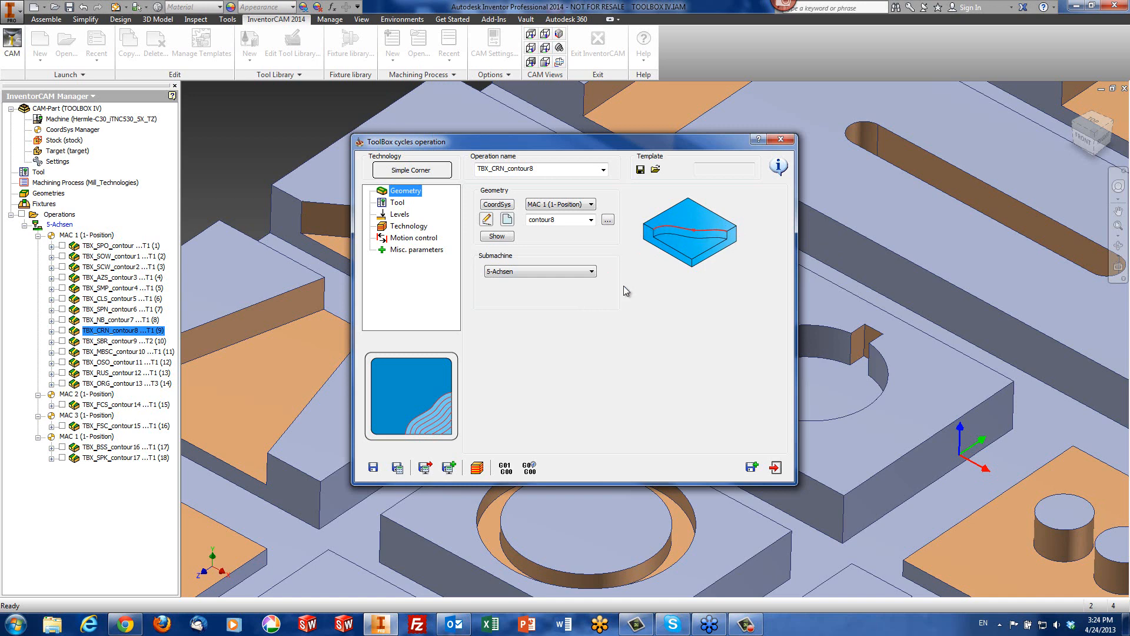
# Review the Simple Corner operation's tool, levels and technology settings, including the step over.
pyautogui.click(403, 204)
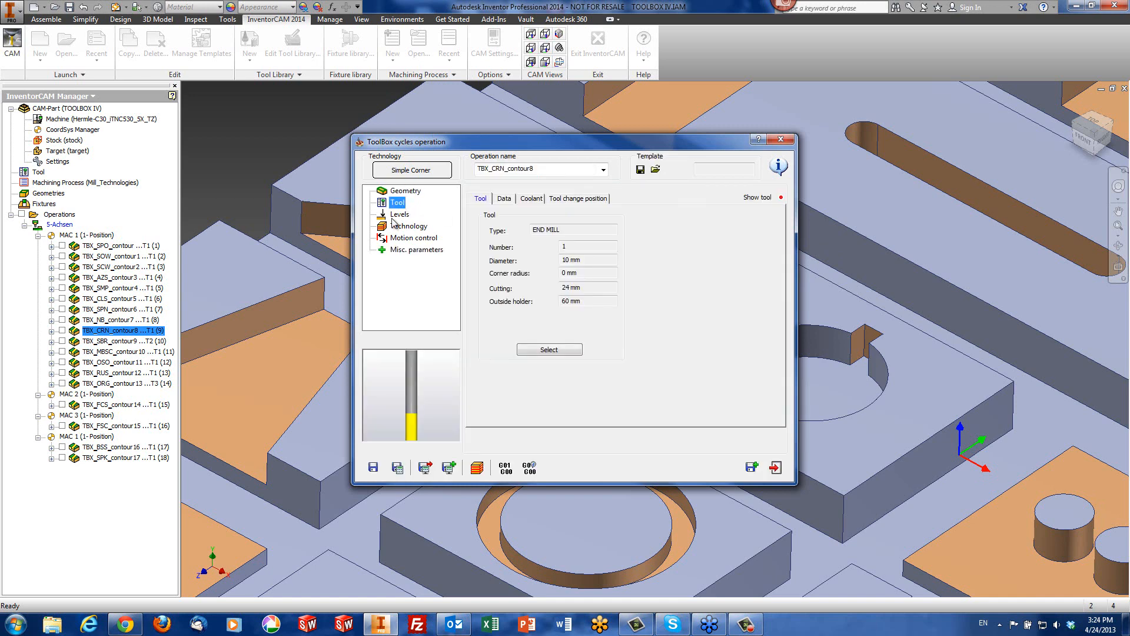
pyautogui.click(394, 216)
pyautogui.click(403, 229)
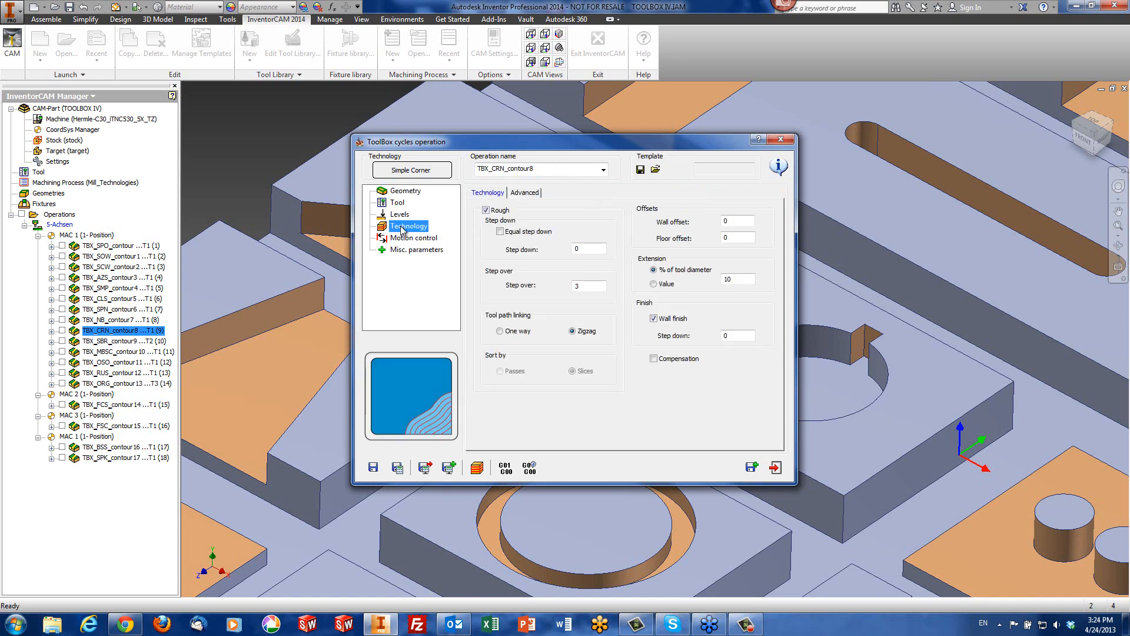
pyautogui.click(594, 288)
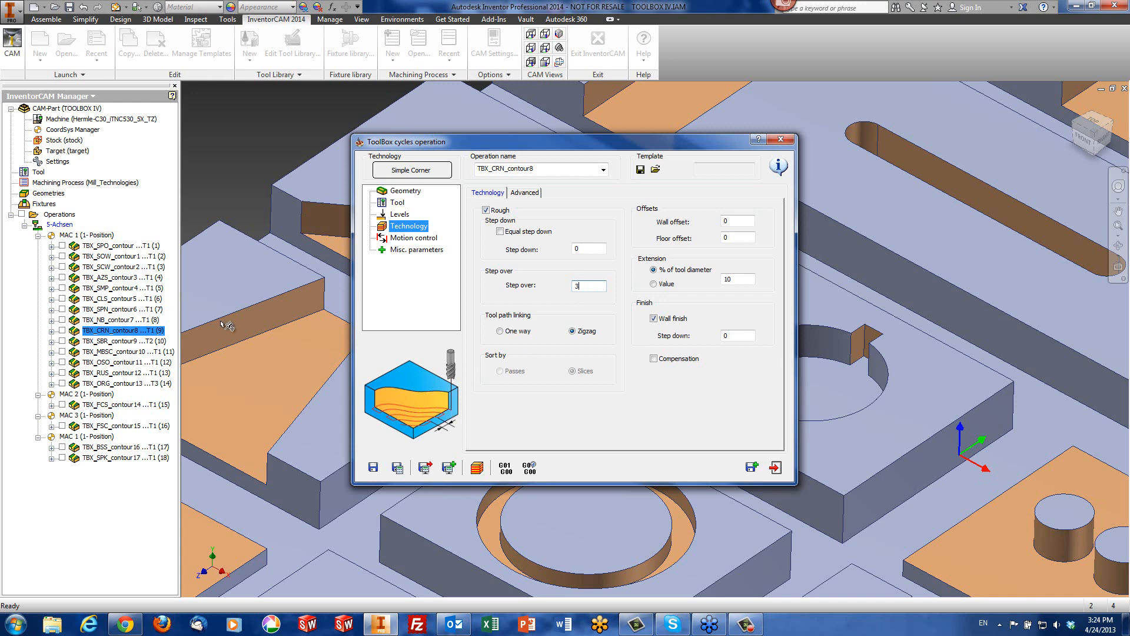
# Simulate the Simple Corner tool path on the host CAD model from above at the highest simulation speed.
pyautogui.click(477, 466)
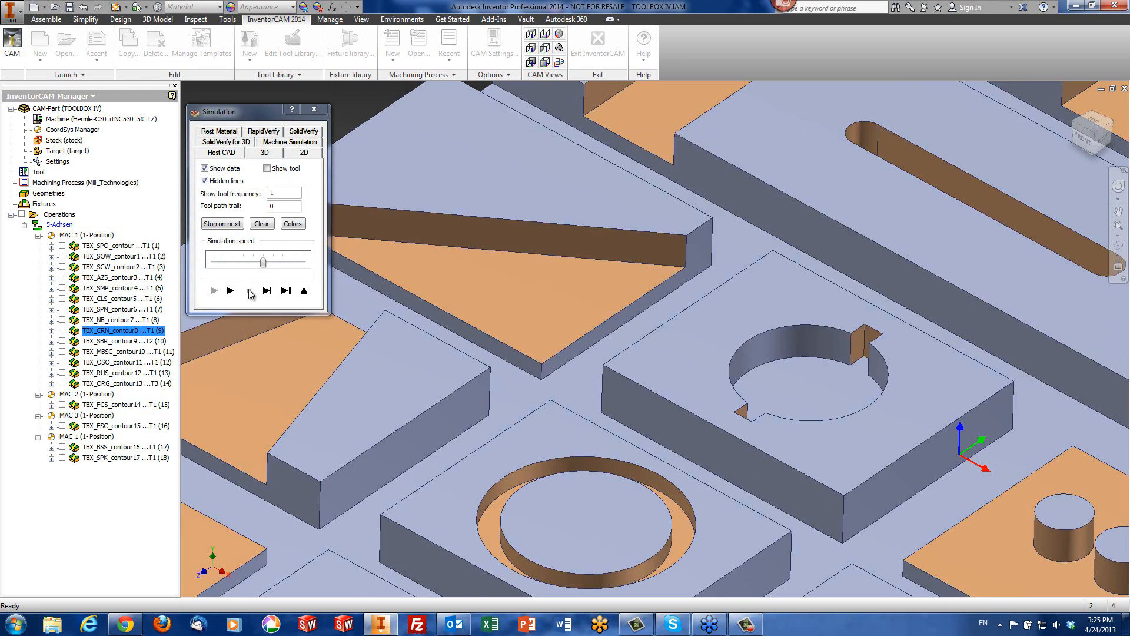
pyautogui.click(267, 290)
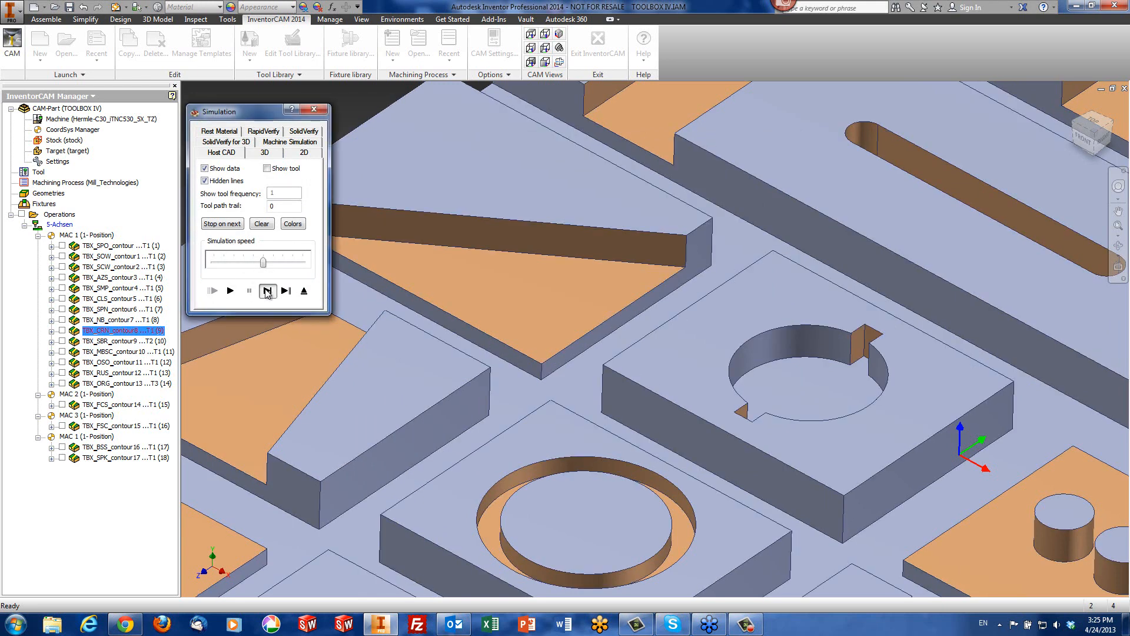
pyautogui.click(530, 34)
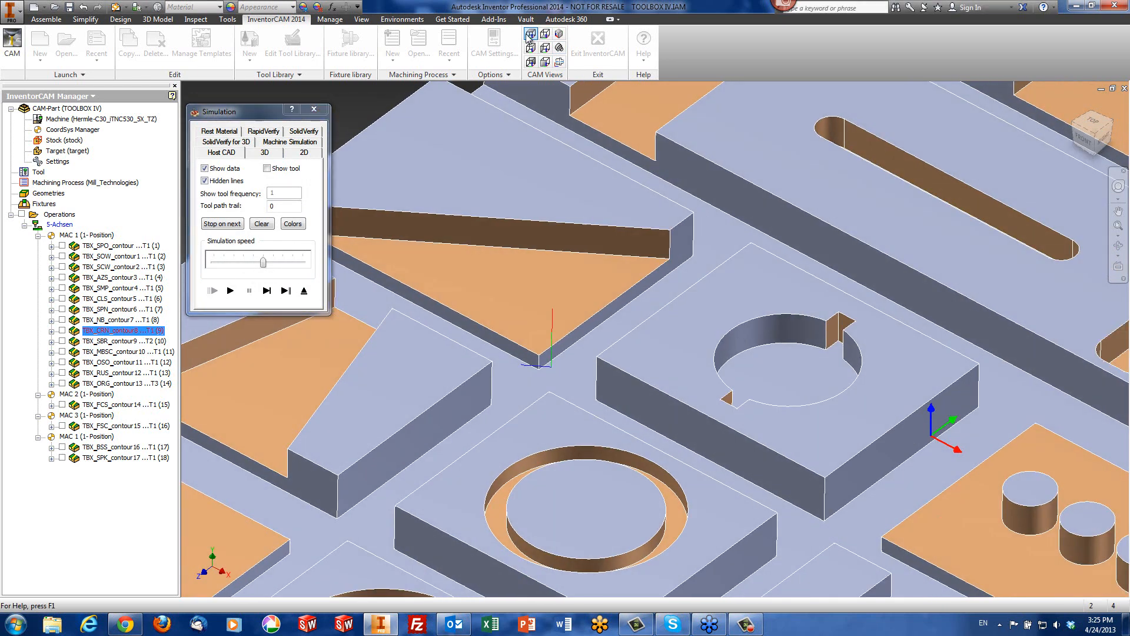
pyautogui.click(231, 291)
pyautogui.moveTo(263, 262); pyautogui.dragTo(354, 262)
pyautogui.click(390, 301)
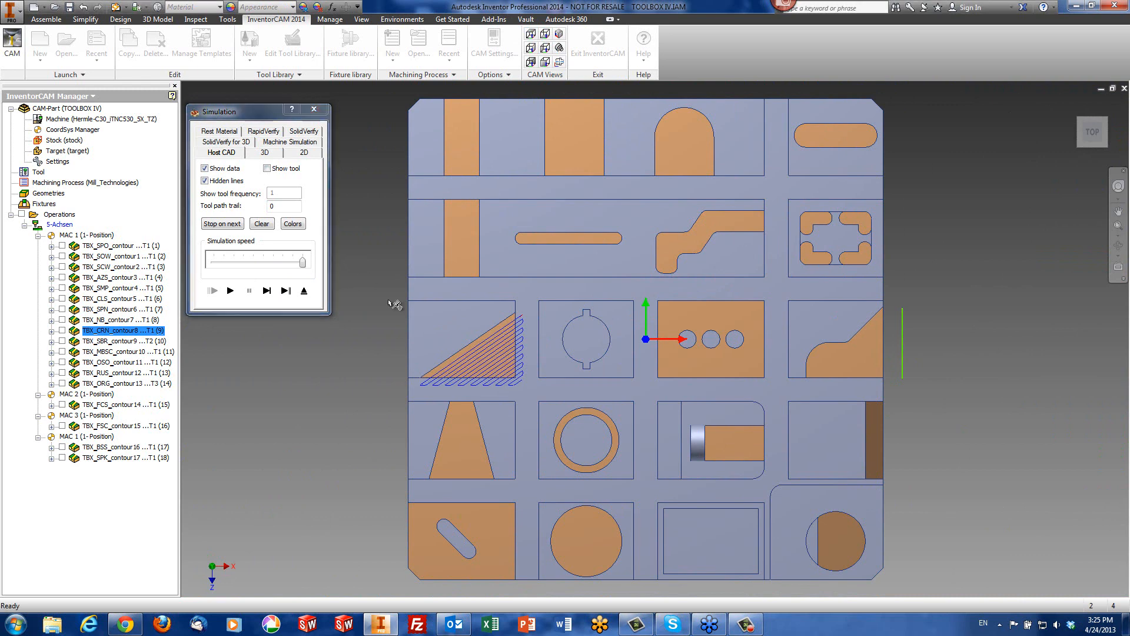
# Examine the tool path over the triangular corner pocket, exit the simulation and close the TBX_CRN_contour8 operation.
pyautogui.scroll(-5, 498, 362)
pyautogui.scroll(3, 470, 364)
pyautogui.scroll(3, 476, 367)
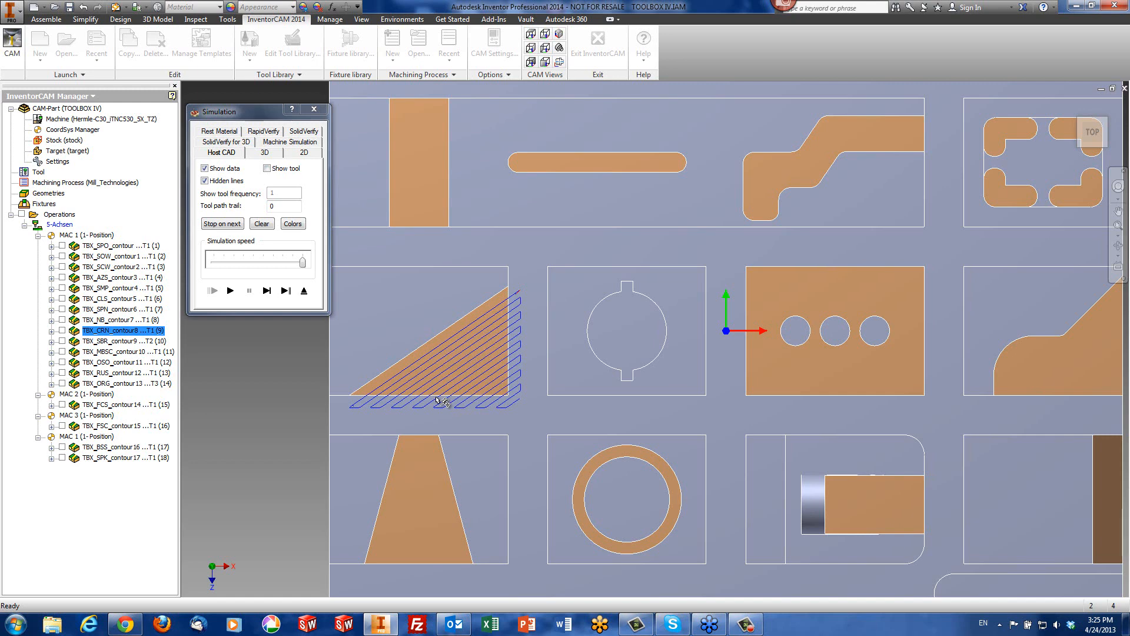
pyautogui.click(304, 292)
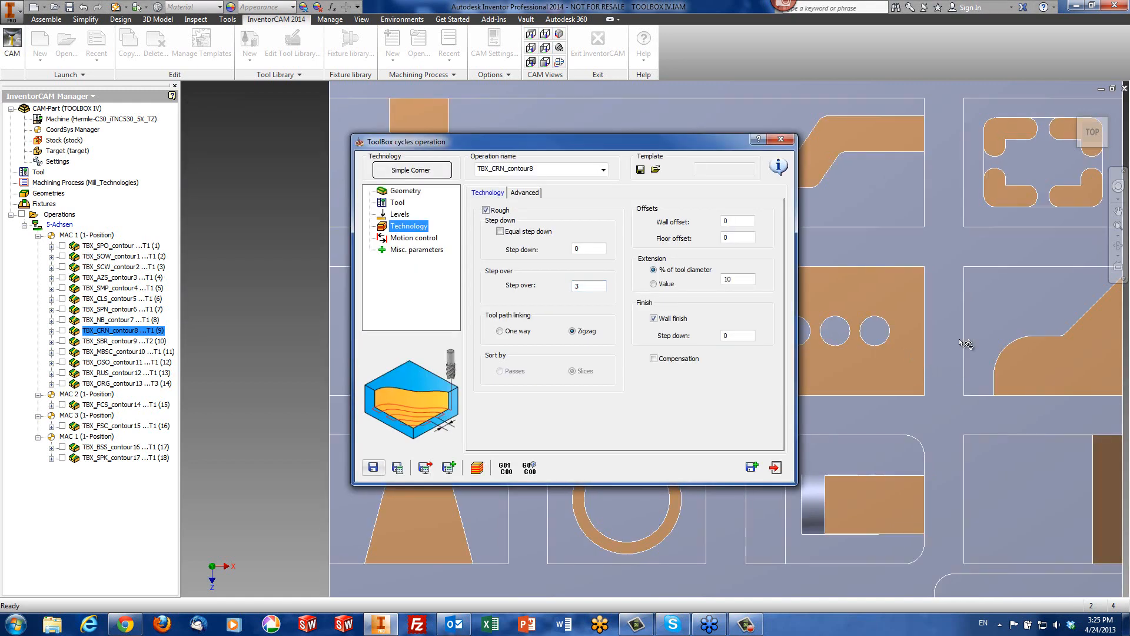
pyautogui.click(775, 467)
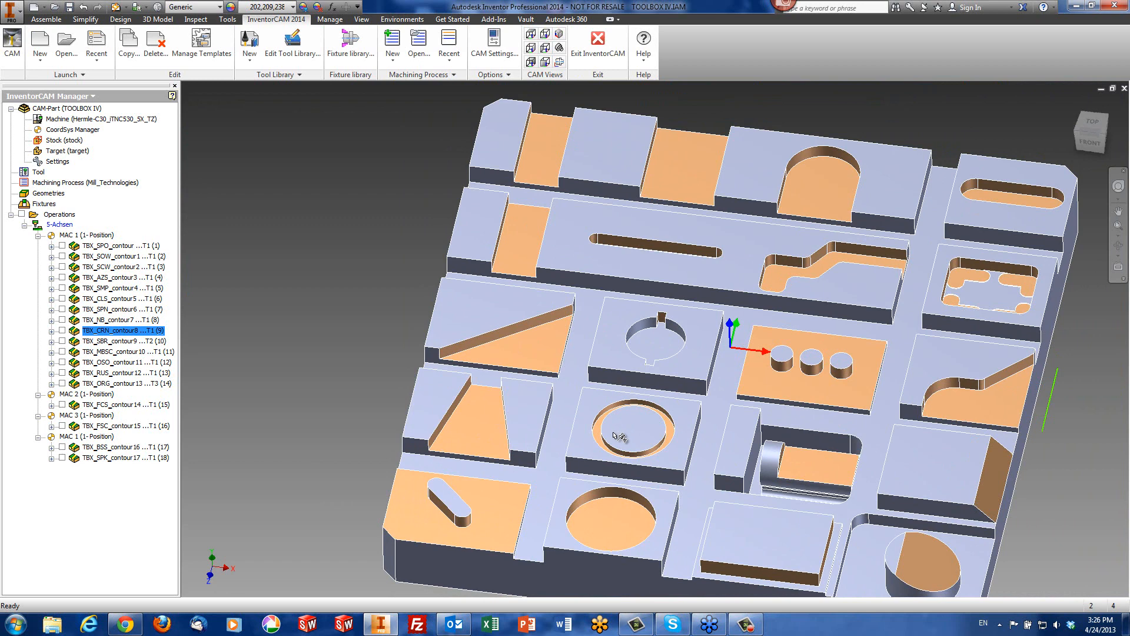
pyautogui.click(488, 436)
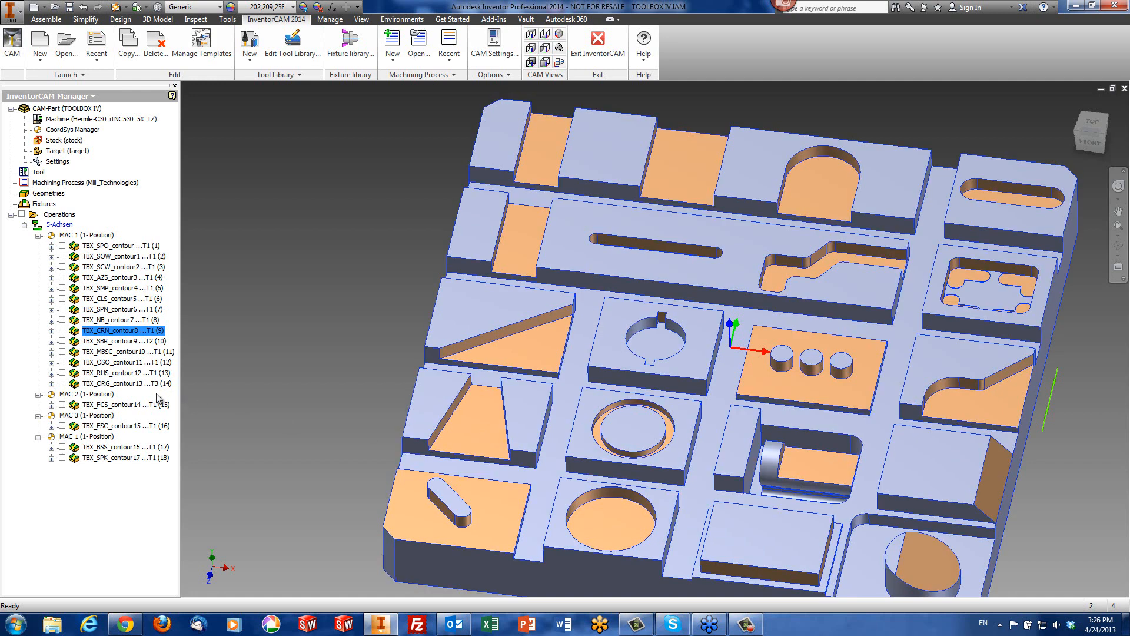
# Open the TBX_RUS_contour12 operation and move its dialog aside to view the tapered pocket on the part.
pyautogui.click(106, 372)
pyautogui.doubleClick(97, 372)
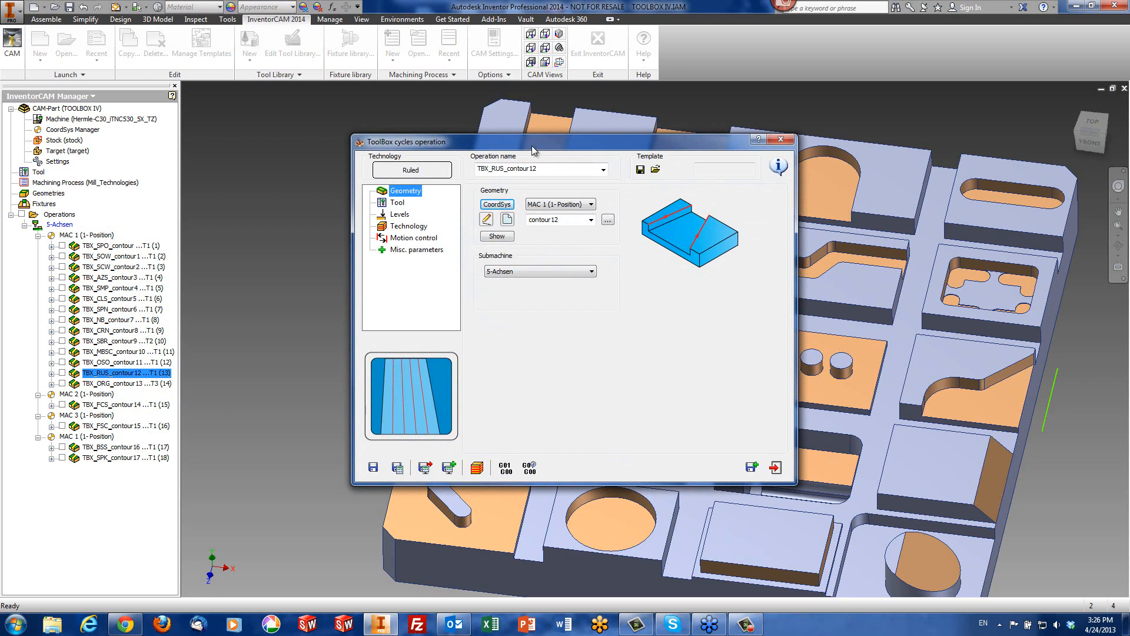
pyautogui.moveTo(524, 144); pyautogui.dragTo(96, 109)
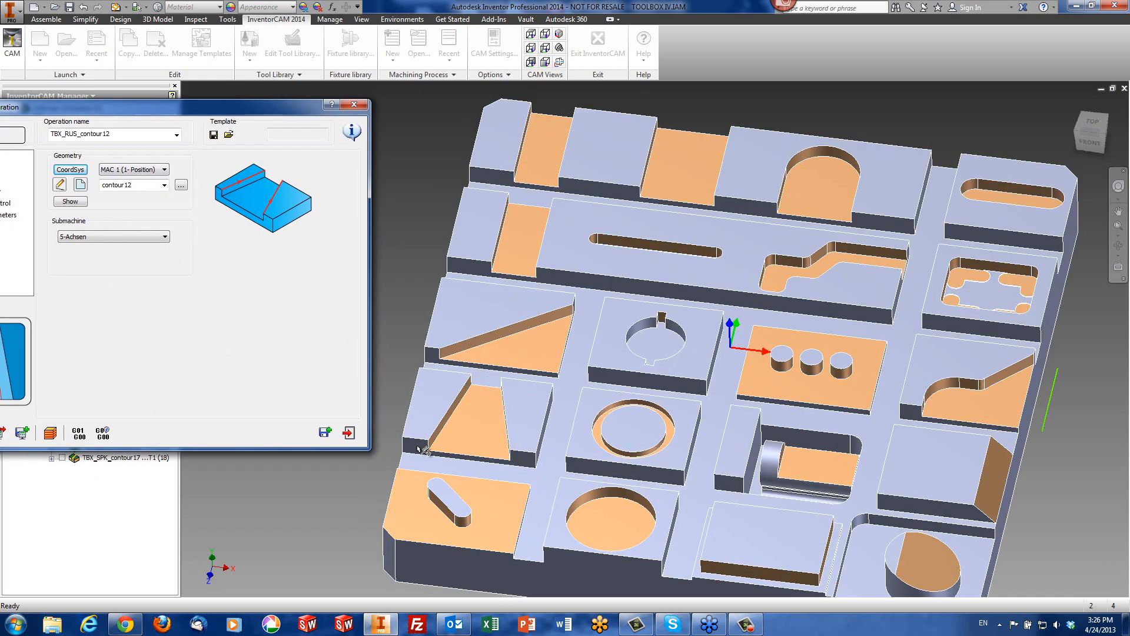
pyautogui.moveTo(209, 106); pyautogui.dragTo(653, 100)
# Review the Ruled operation's tool, levels and technology settings, including the step over and cutting direction.
pyautogui.click(415, 162)
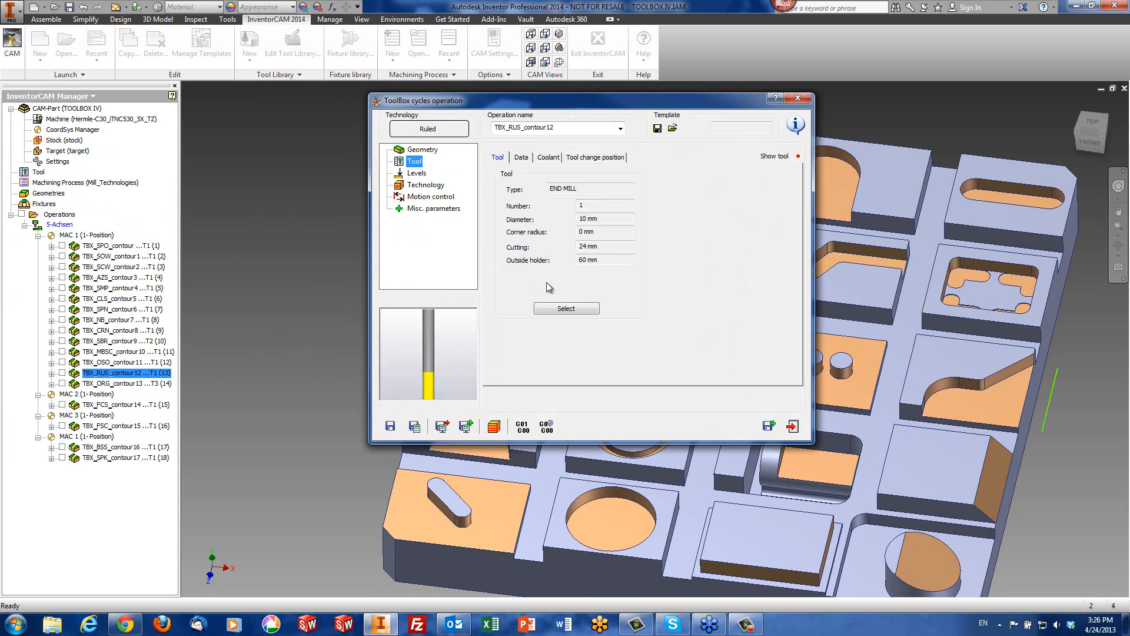
pyautogui.click(418, 174)
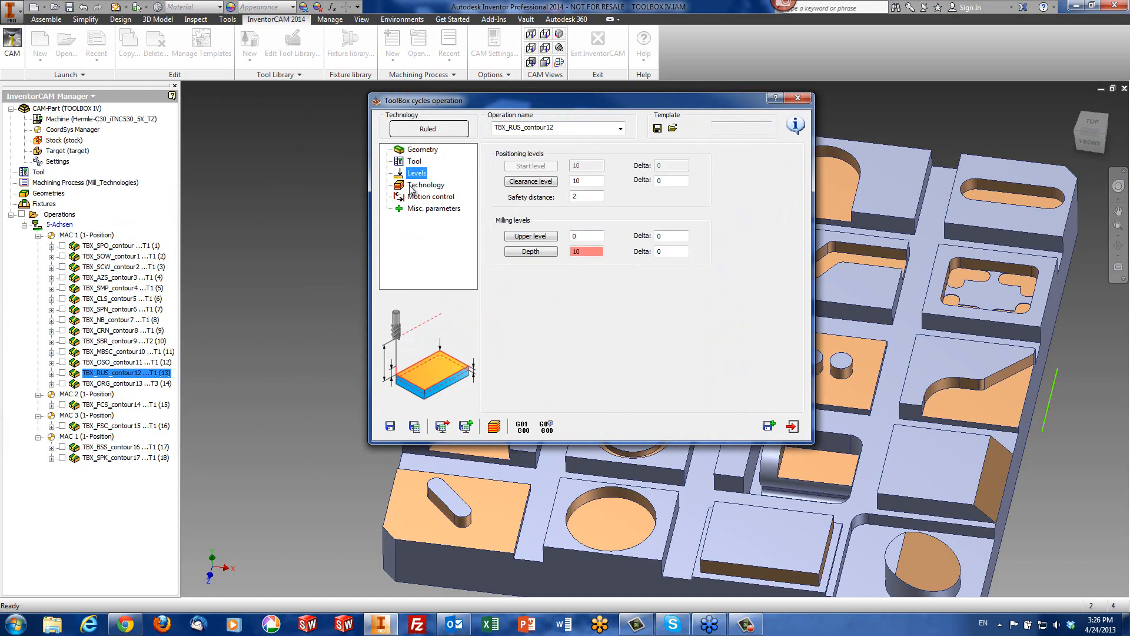
pyautogui.click(411, 187)
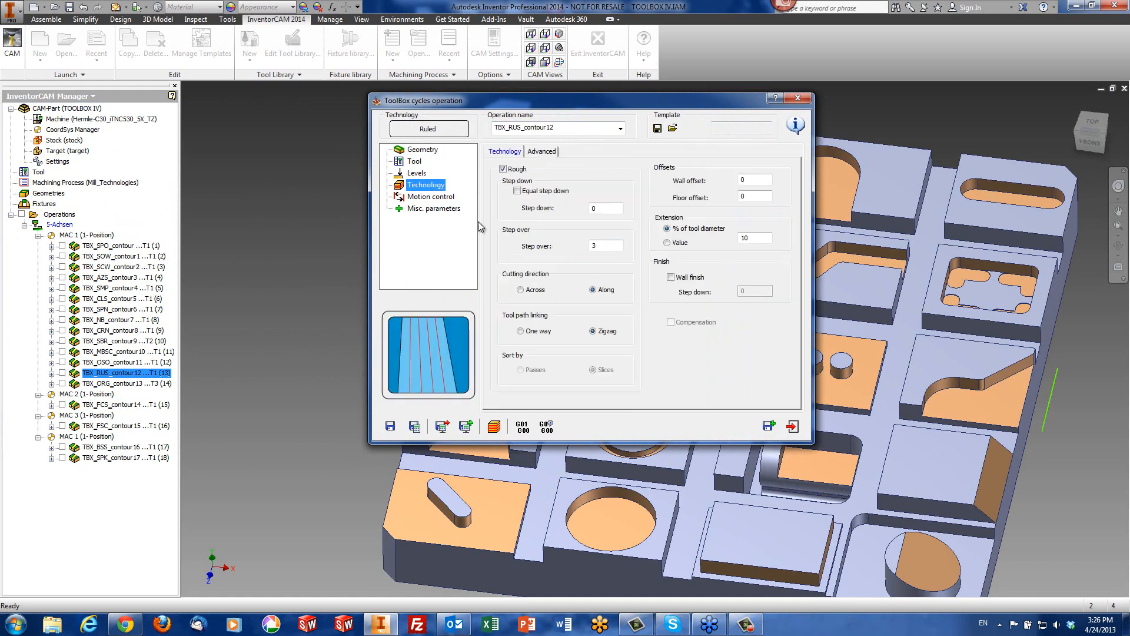
pyautogui.click(610, 242)
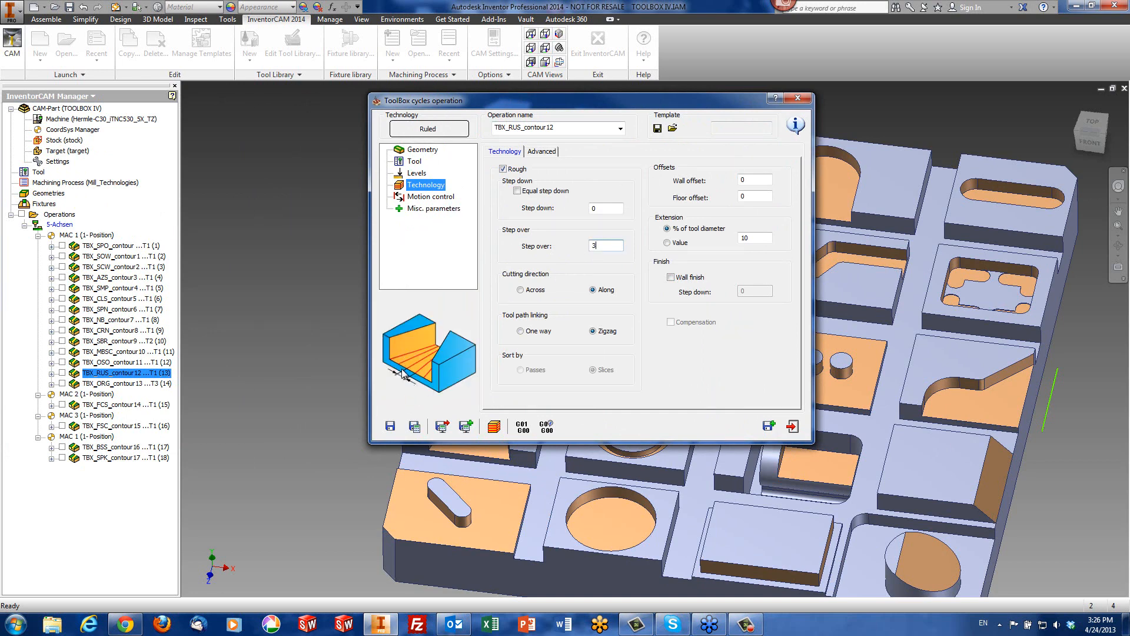
pyautogui.click(531, 292)
# Simulate the Ruled tool path on the host CAD model and view the tapered pocket close up from above.
pyautogui.click(494, 428)
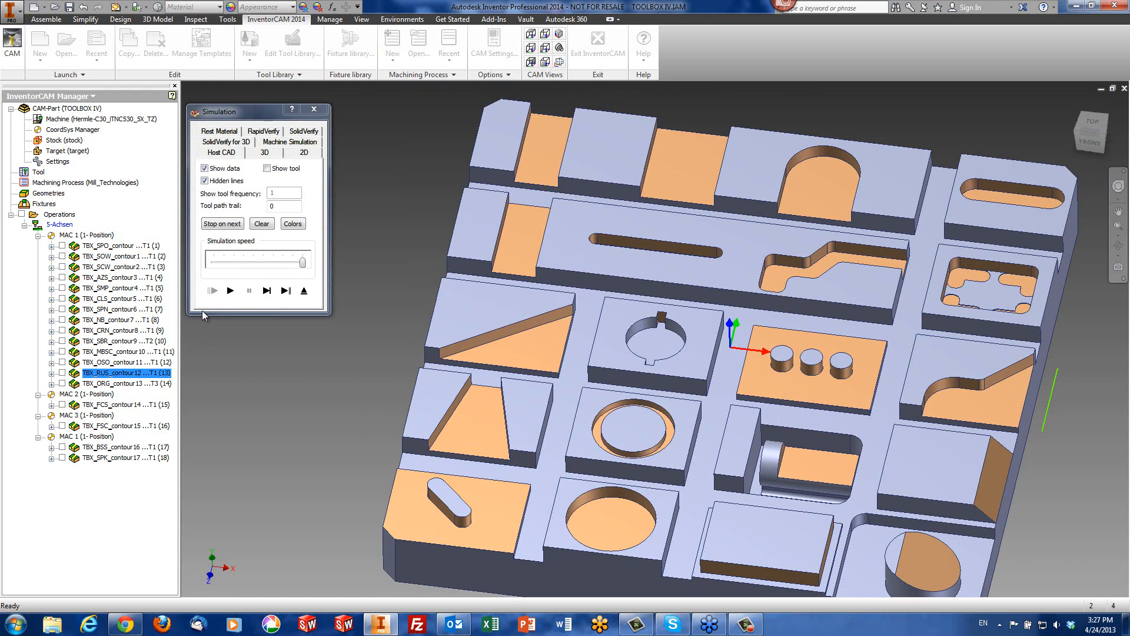
pyautogui.click(230, 291)
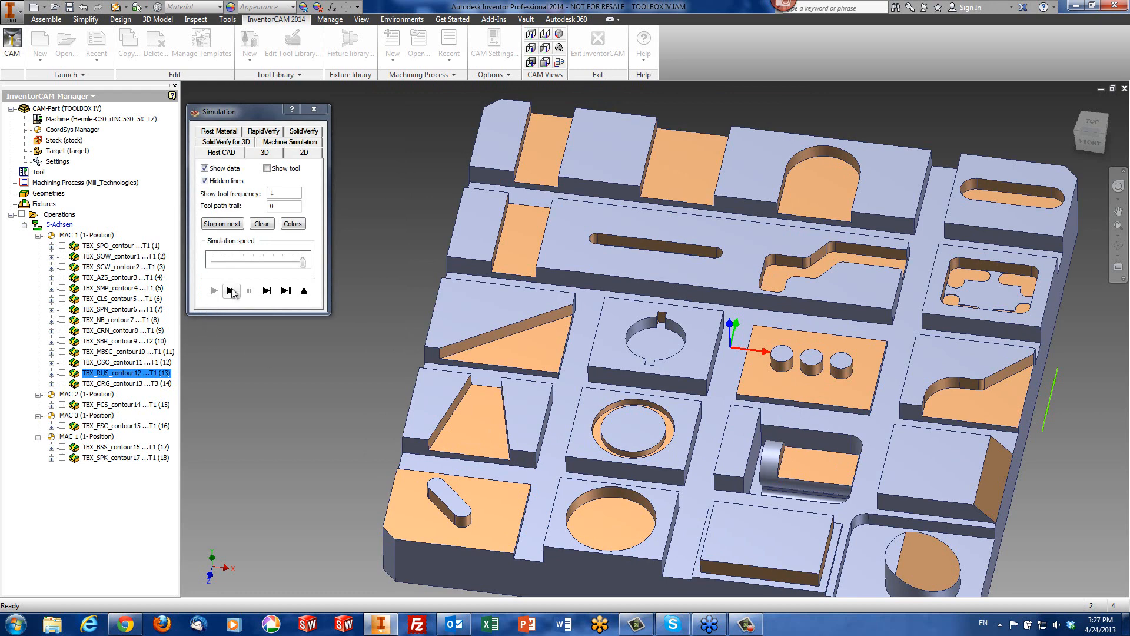
pyautogui.click(531, 34)
pyautogui.scroll(5, 419, 482)
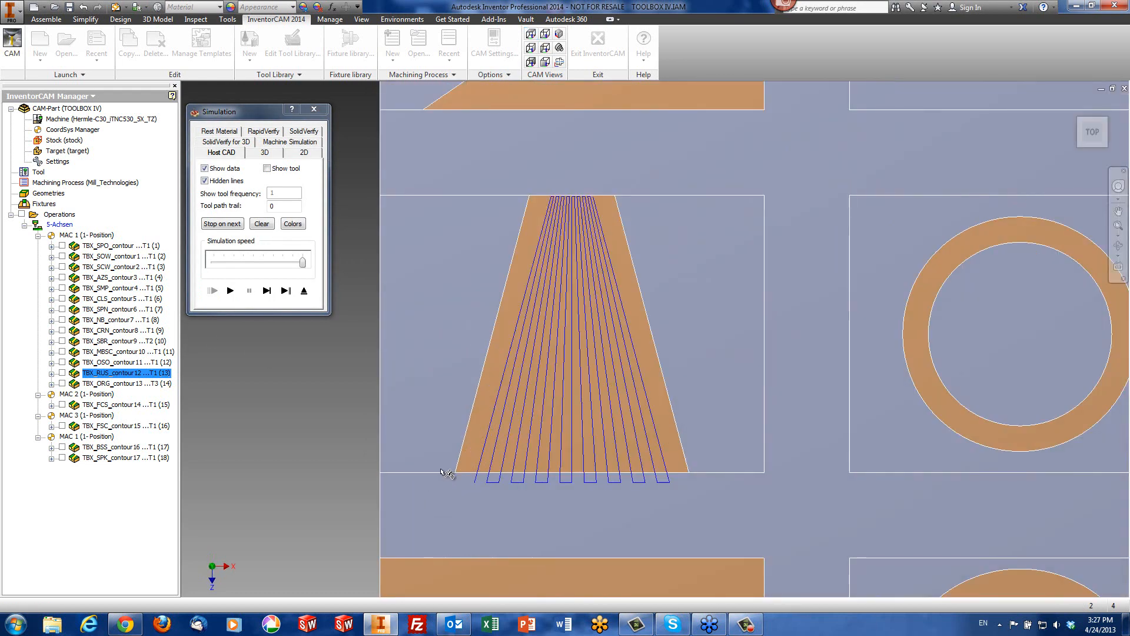
# Step through the first Ruled passes along the tapered pocket one move at a time.
pyautogui.click(263, 297)
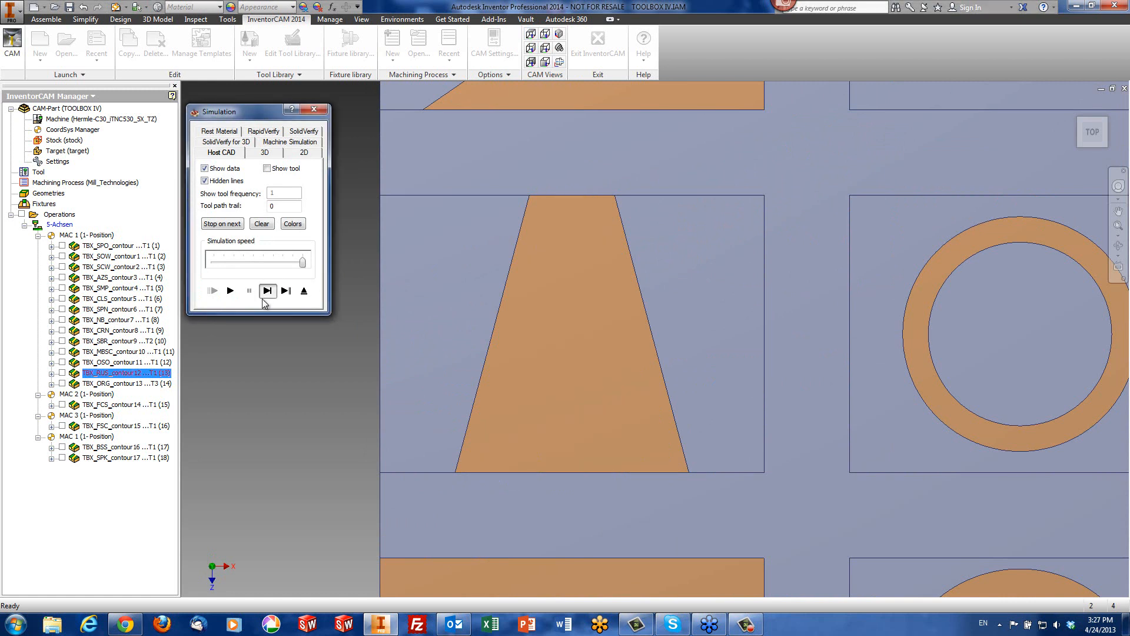
pyautogui.click(264, 298)
pyautogui.click(265, 299)
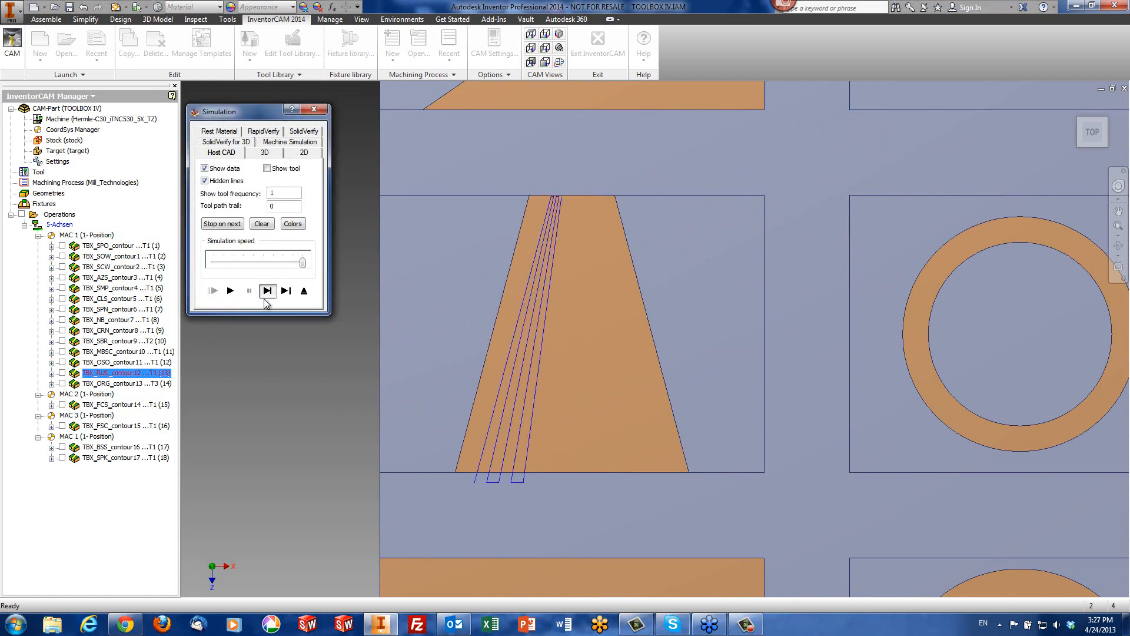
pyautogui.click(264, 299)
pyautogui.click(264, 299)
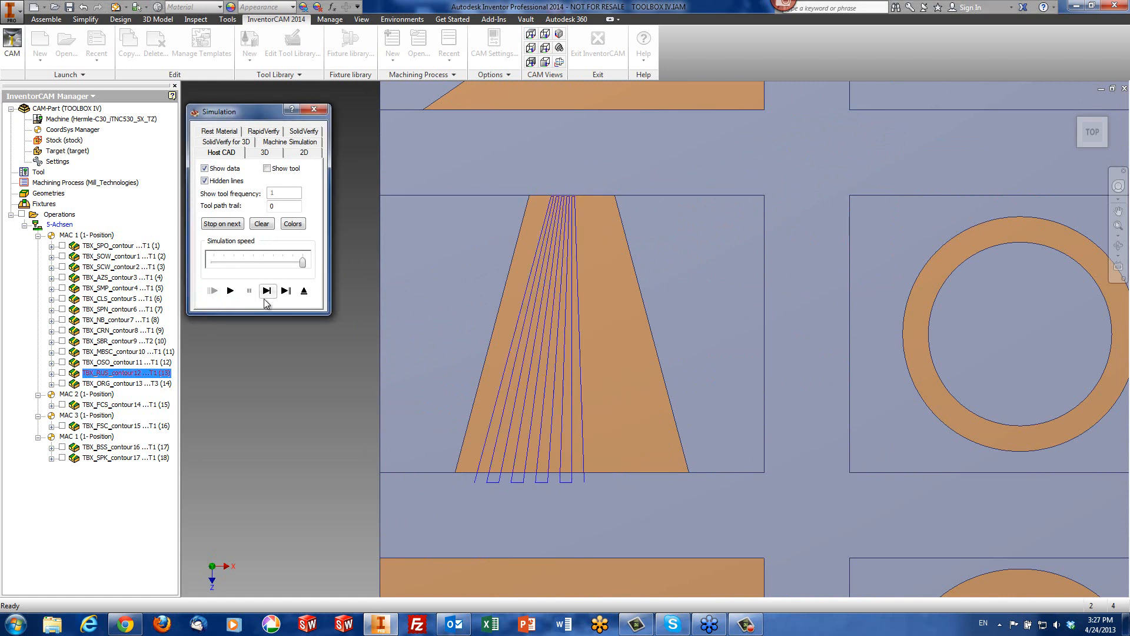
pyautogui.click(265, 299)
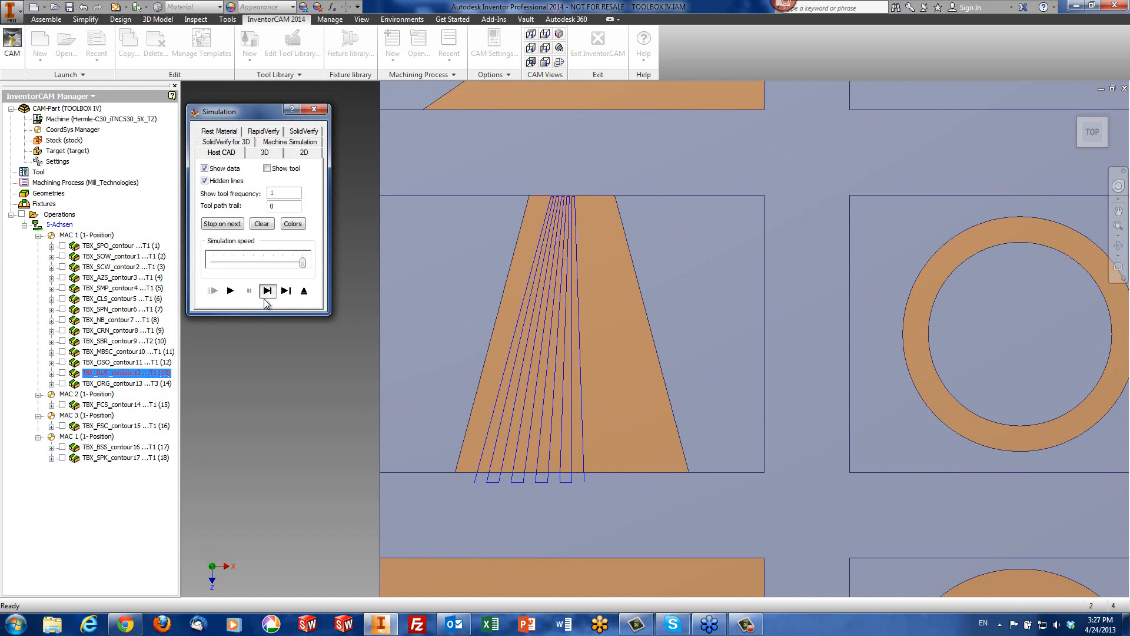
# Play the rest of the Ruled simulation, exit it and close the operation.
pyautogui.click(231, 291)
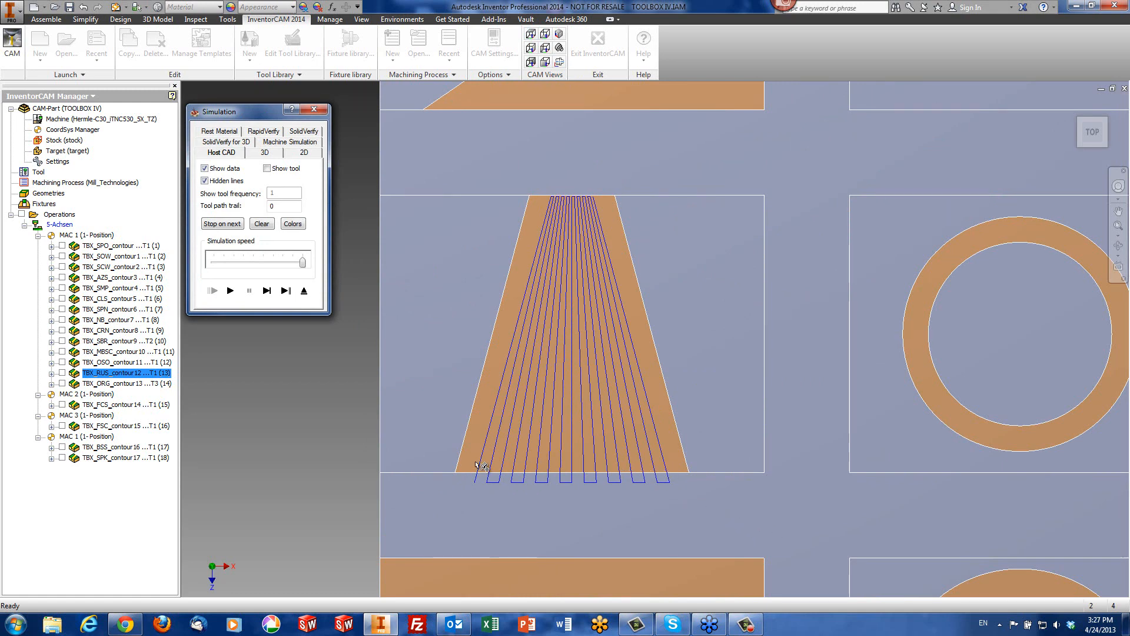
pyautogui.click(303, 291)
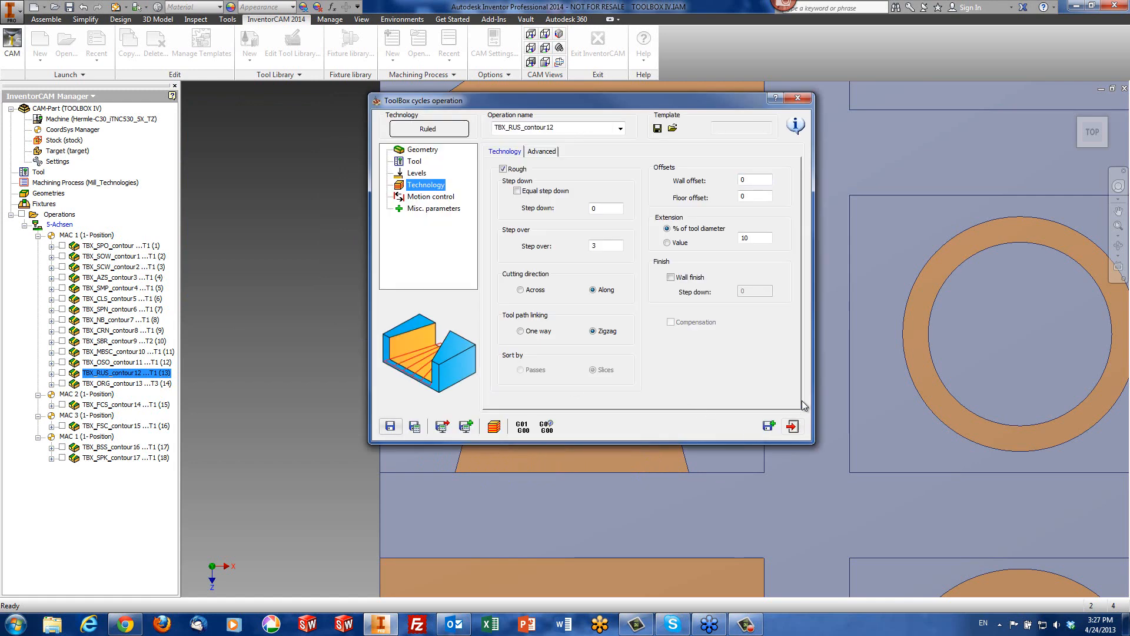
pyautogui.click(791, 426)
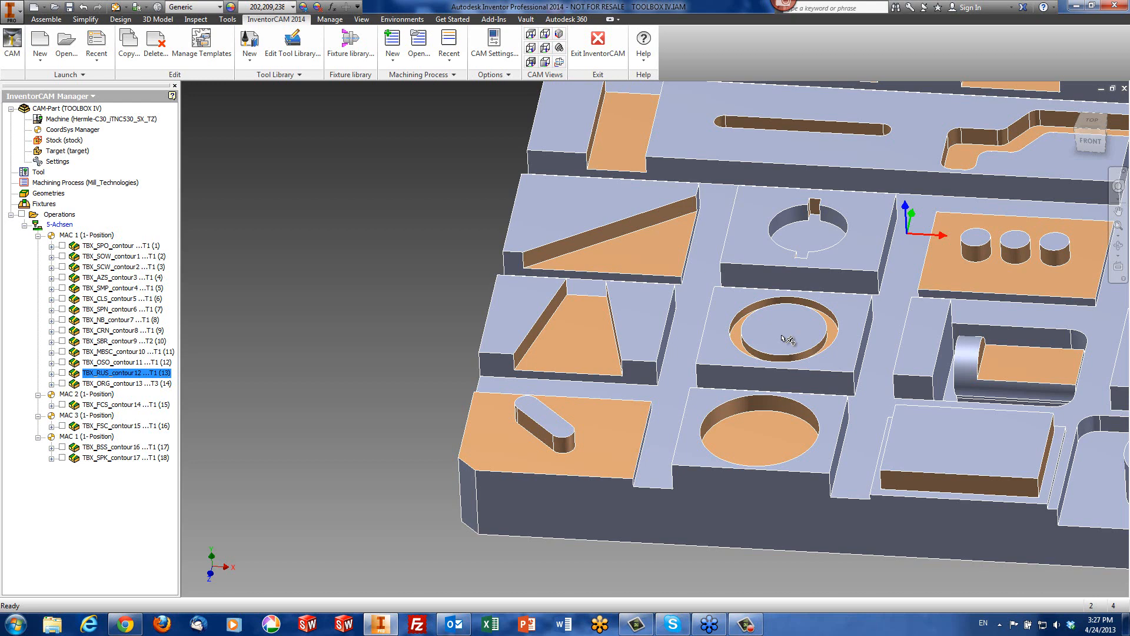
# Open the TBX_ORG_contour13 operation, check its O-Ring technology and display the contour13 geometry on the ring groove.
pyautogui.scroll(5, 940, 363)
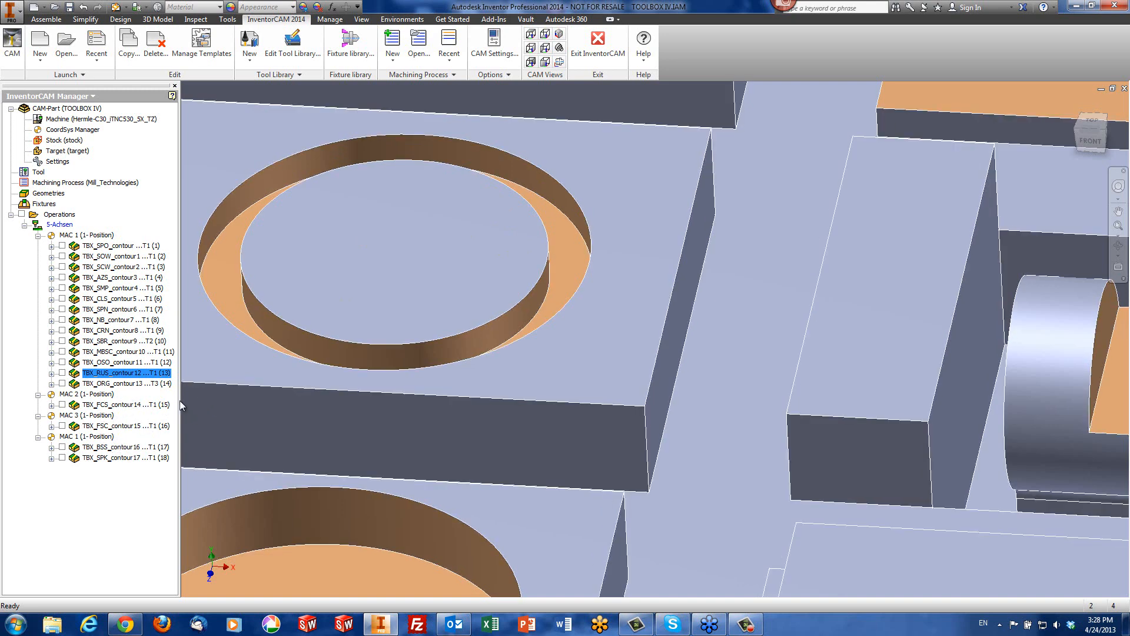
pyautogui.click(124, 383)
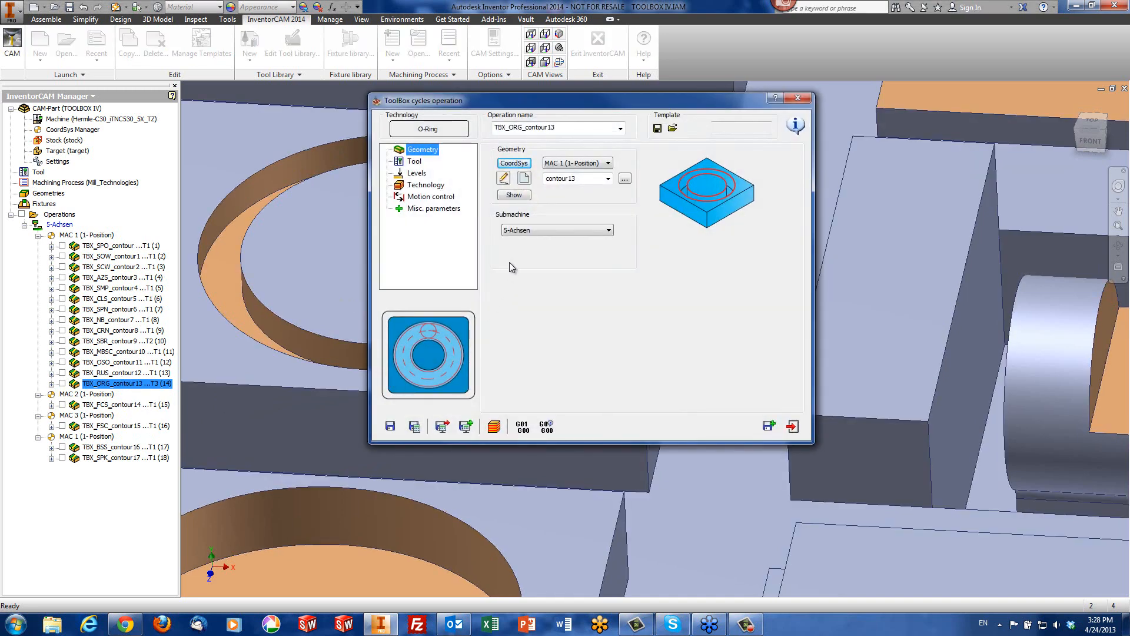
pyautogui.click(421, 129)
pyautogui.click(497, 300)
pyautogui.click(511, 195)
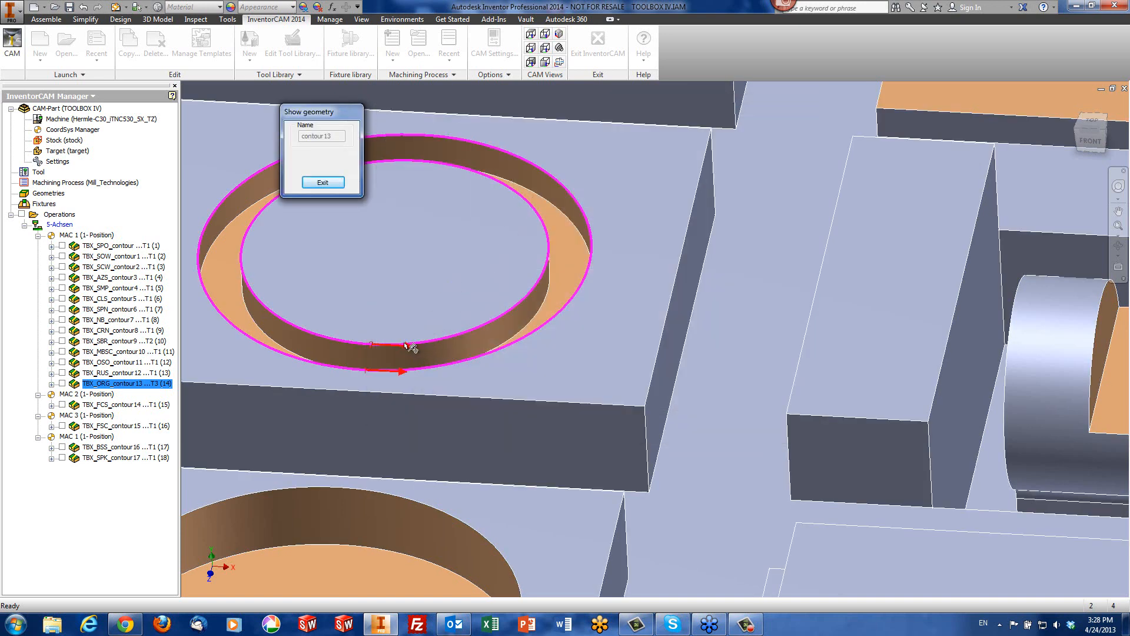
pyautogui.click(315, 183)
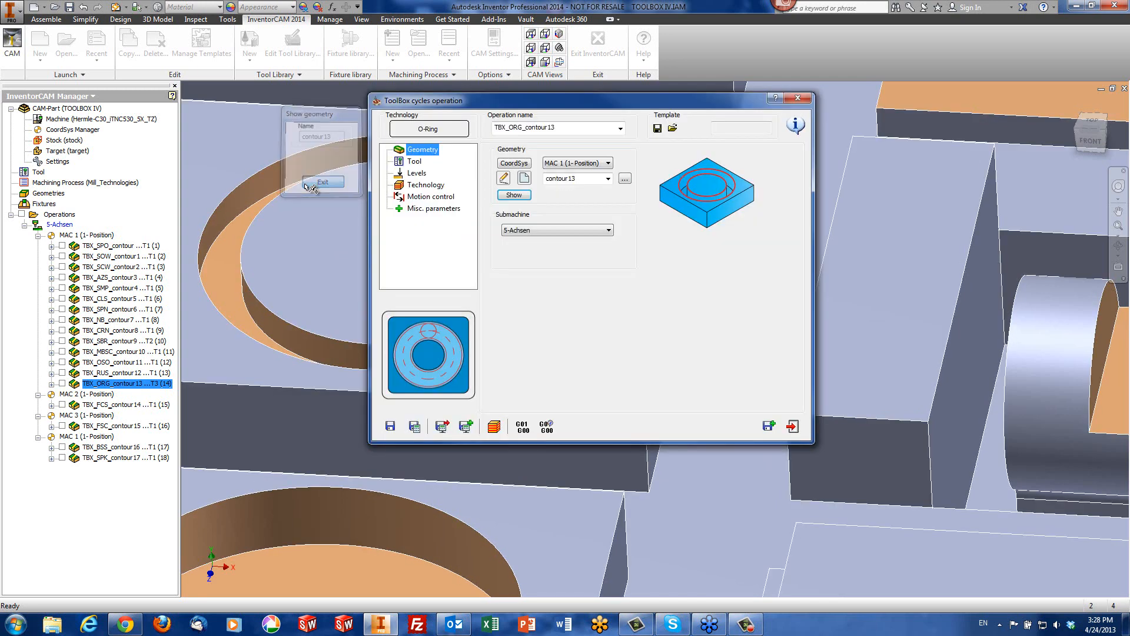
# Review the O-Ring operation's tool, motion control and technology settings, including the rough step down.
pyautogui.click(415, 162)
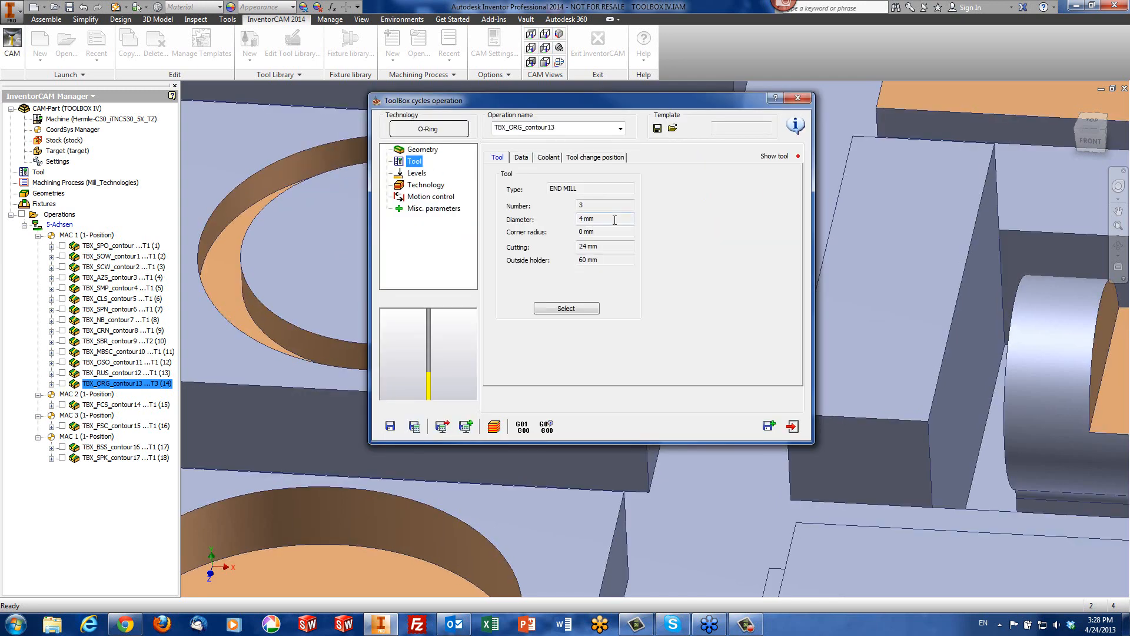
pyautogui.click(420, 196)
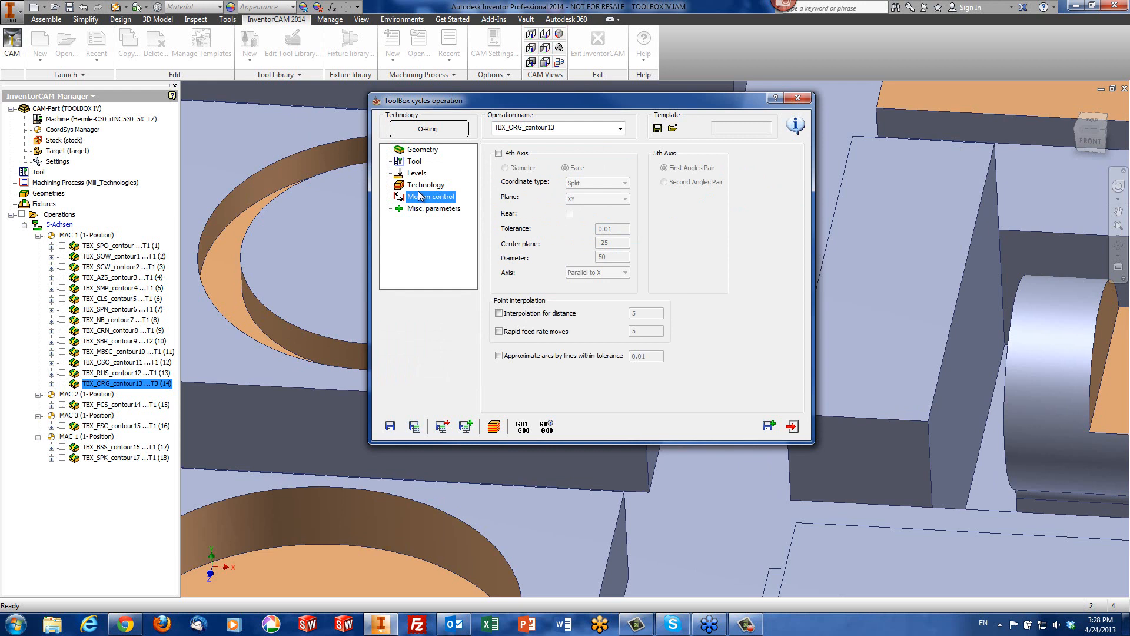
pyautogui.click(427, 186)
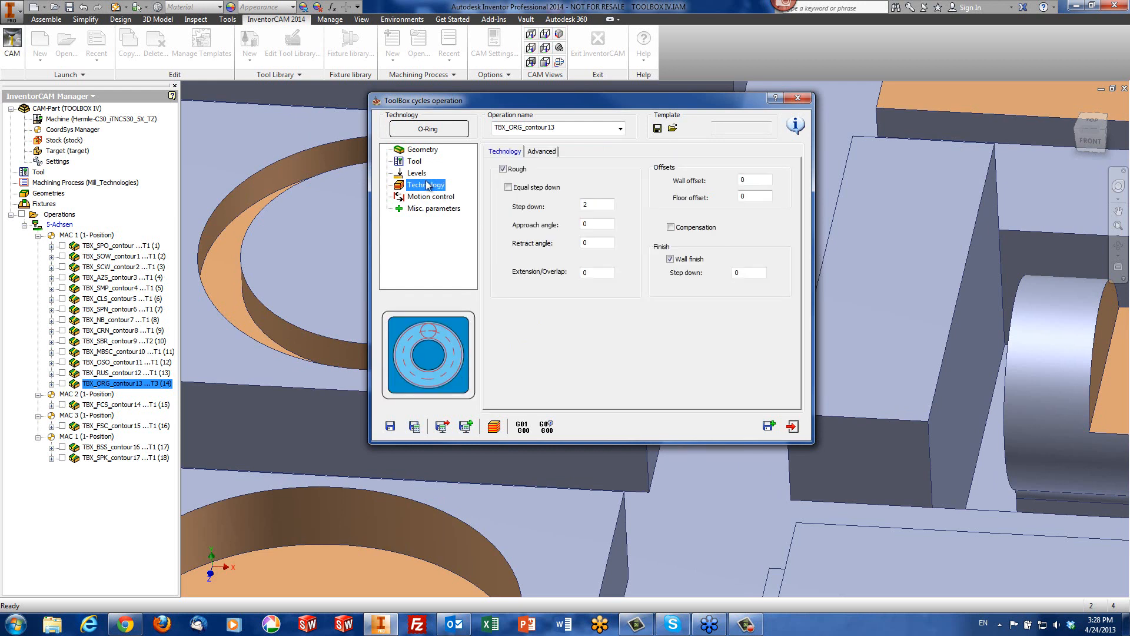
pyautogui.click(593, 204)
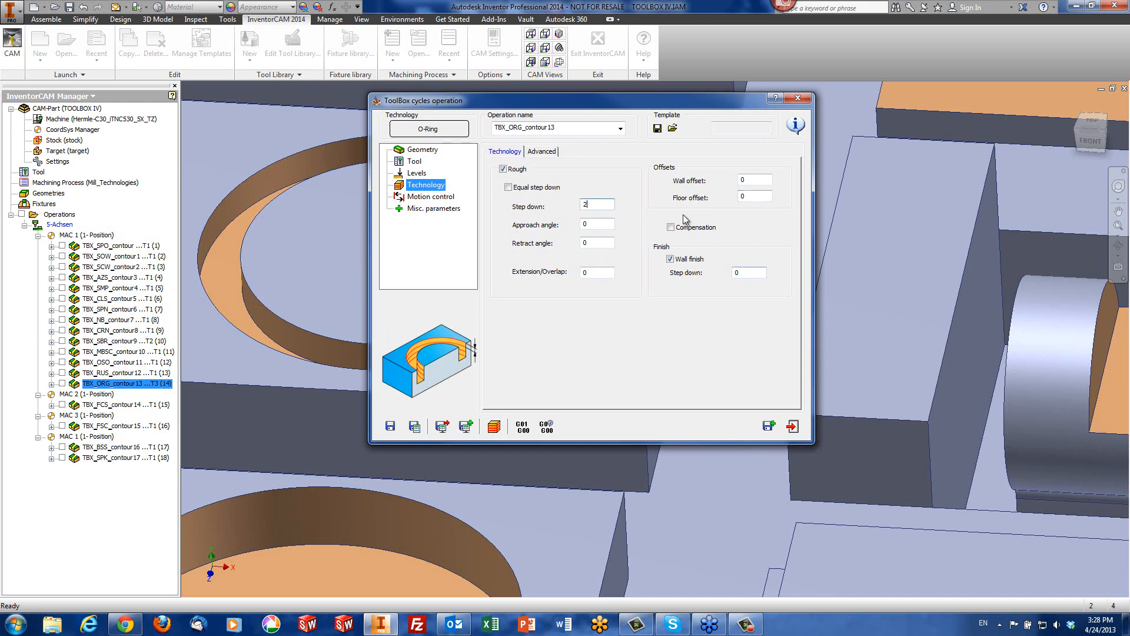
# Collapse the operation dialog to inspect the ring groove on the part, and restore it.
pyautogui.doubleClick(607, 101)
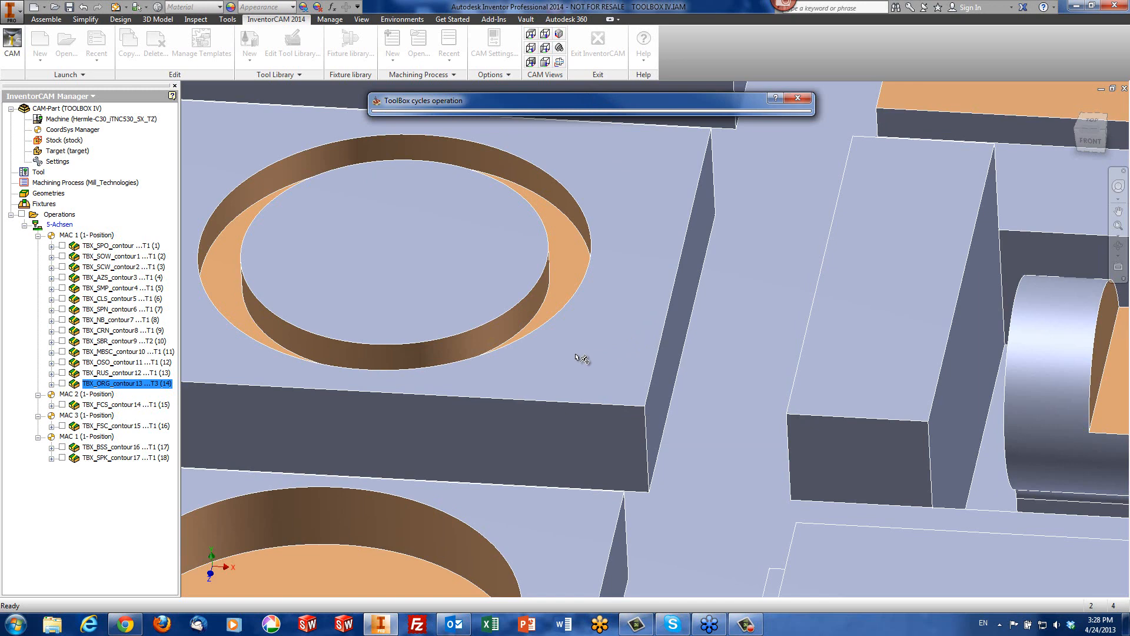
pyautogui.click(574, 253)
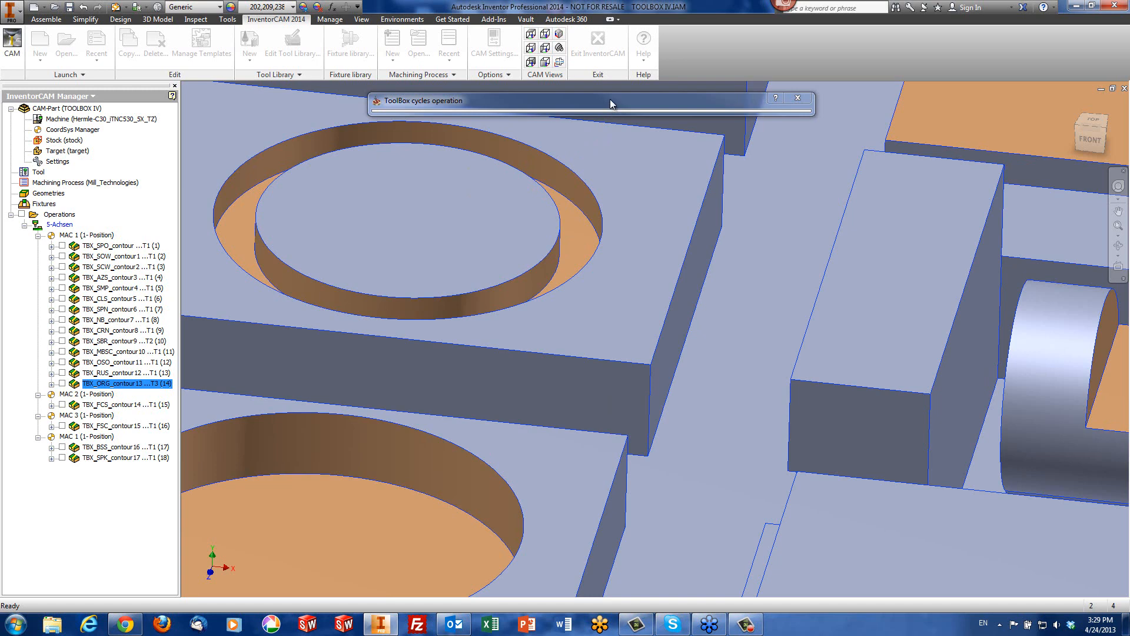
pyautogui.moveTo(611, 104)
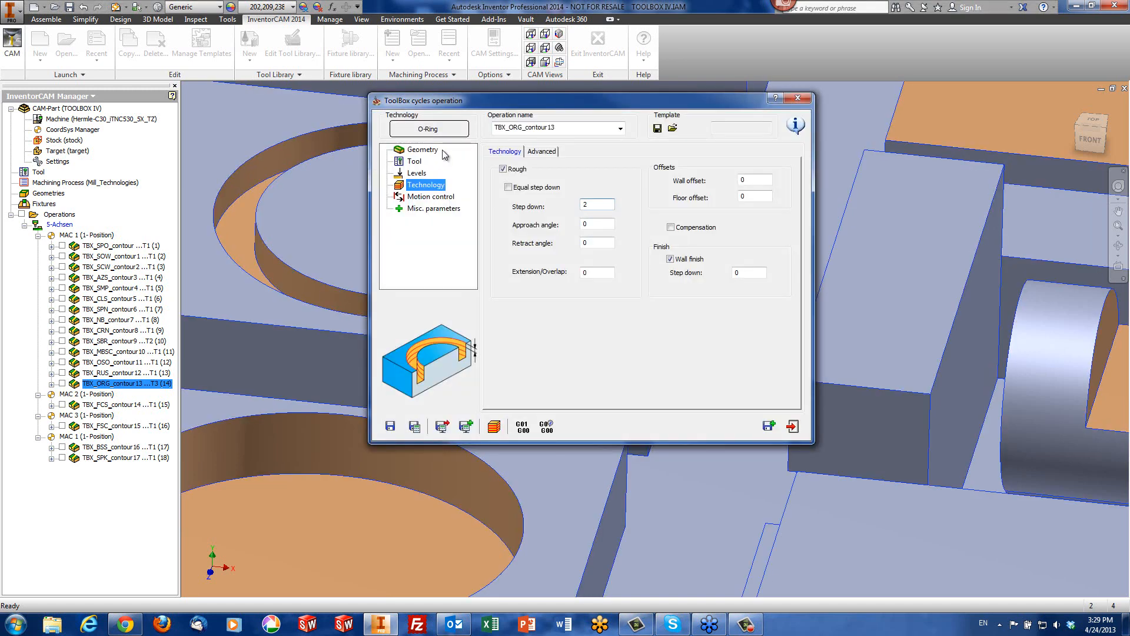
# Simulate the TBX_ORG_contour13 tool path in the host CAD view and inspect it on the ring groove.
pyautogui.click(425, 151)
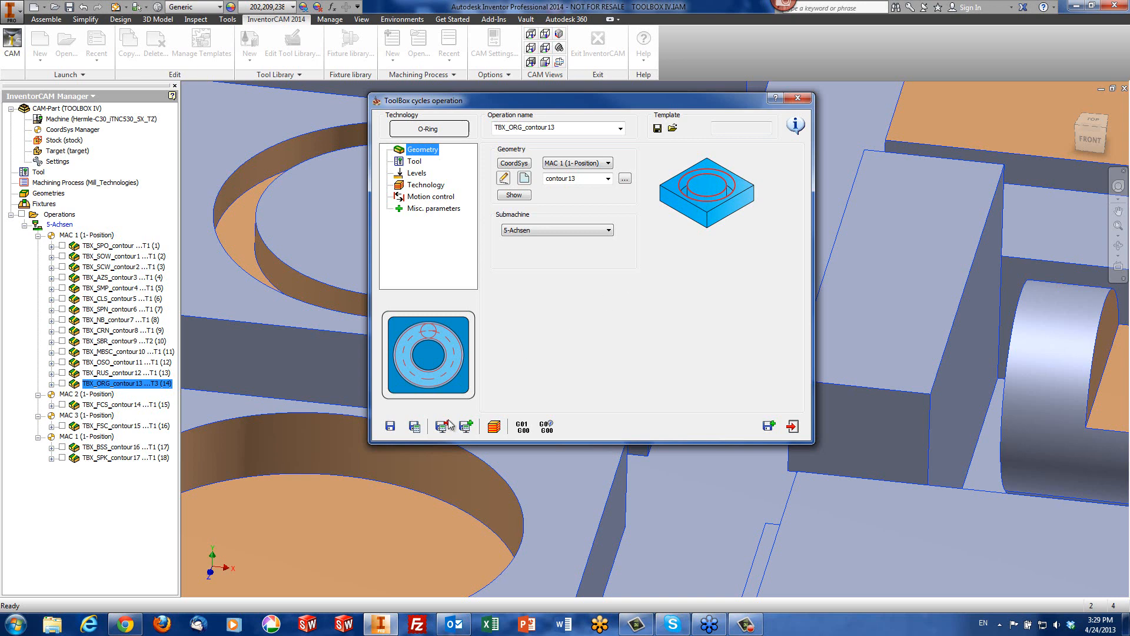
pyautogui.click(493, 428)
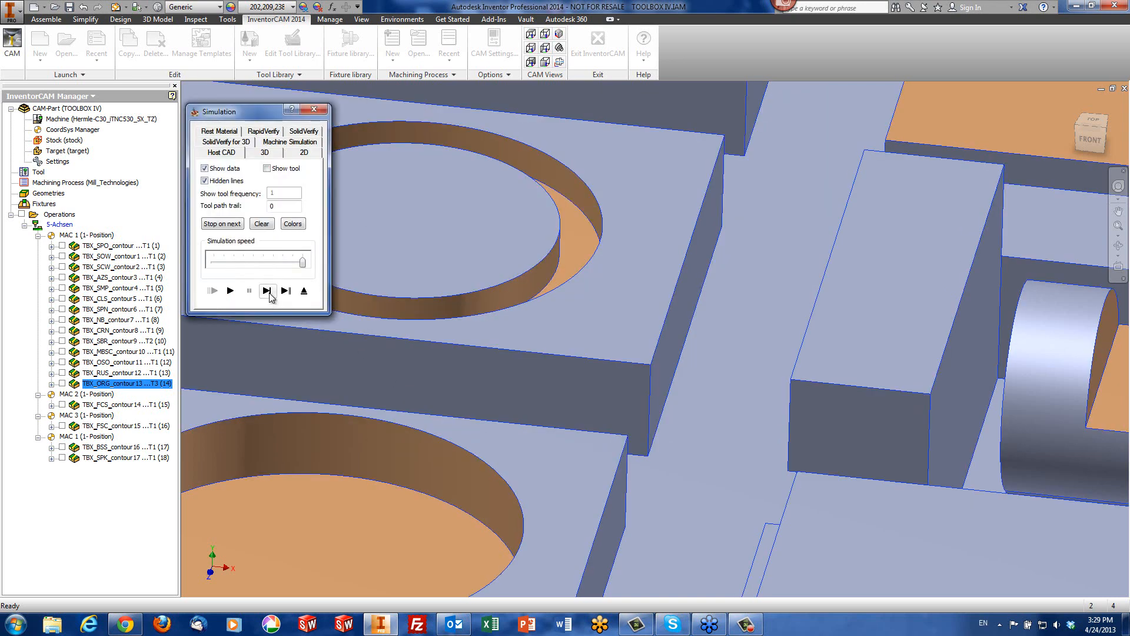
pyautogui.moveTo(251, 117); pyautogui.dragTo(58, 180)
pyautogui.click(35, 353)
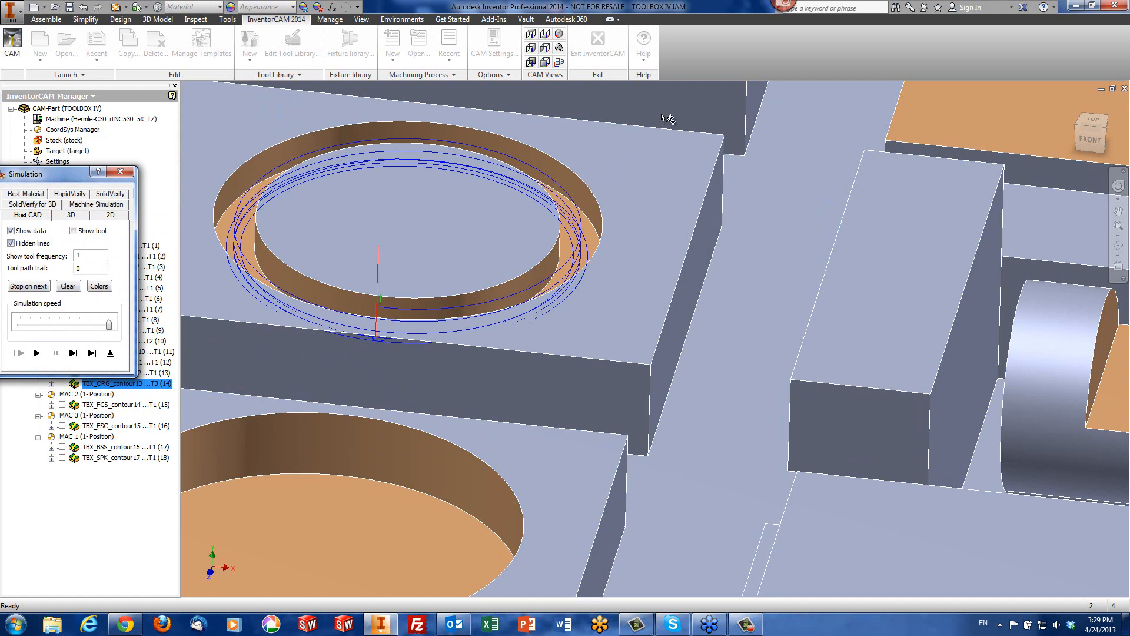
pyautogui.click(671, 107)
pyautogui.keyDown('shift'); pyautogui.moveTo(572, 188); pyautogui.dragTo(517, 197, button='middle'); pyautogui.keyUp('shift')
pyautogui.scroll(-3, 492, 202)
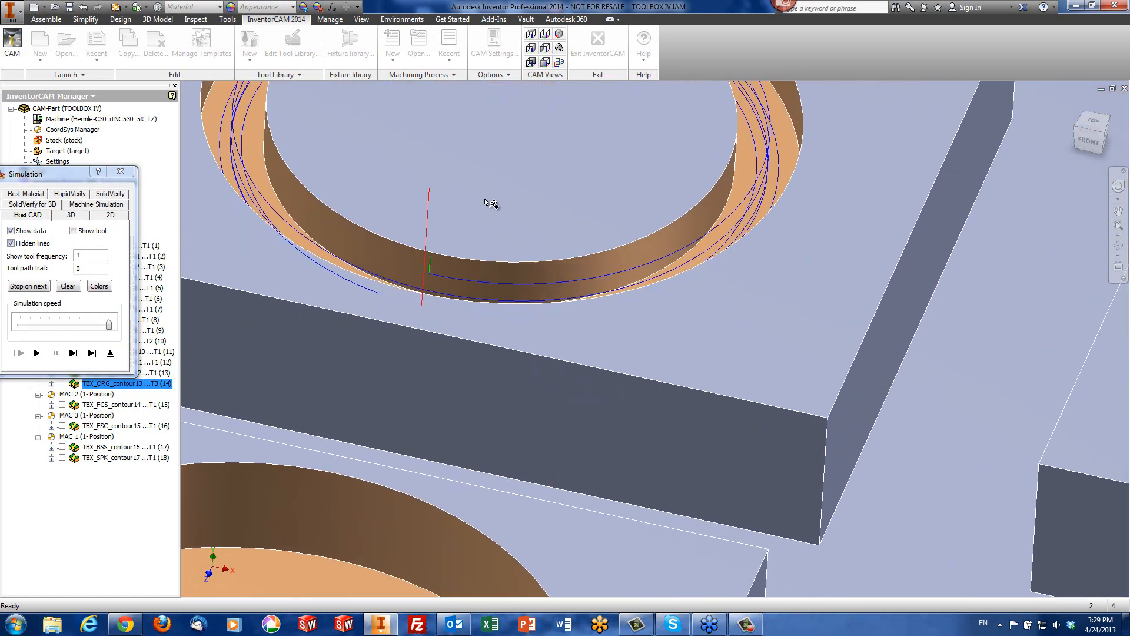
pyautogui.scroll(4, 492, 202)
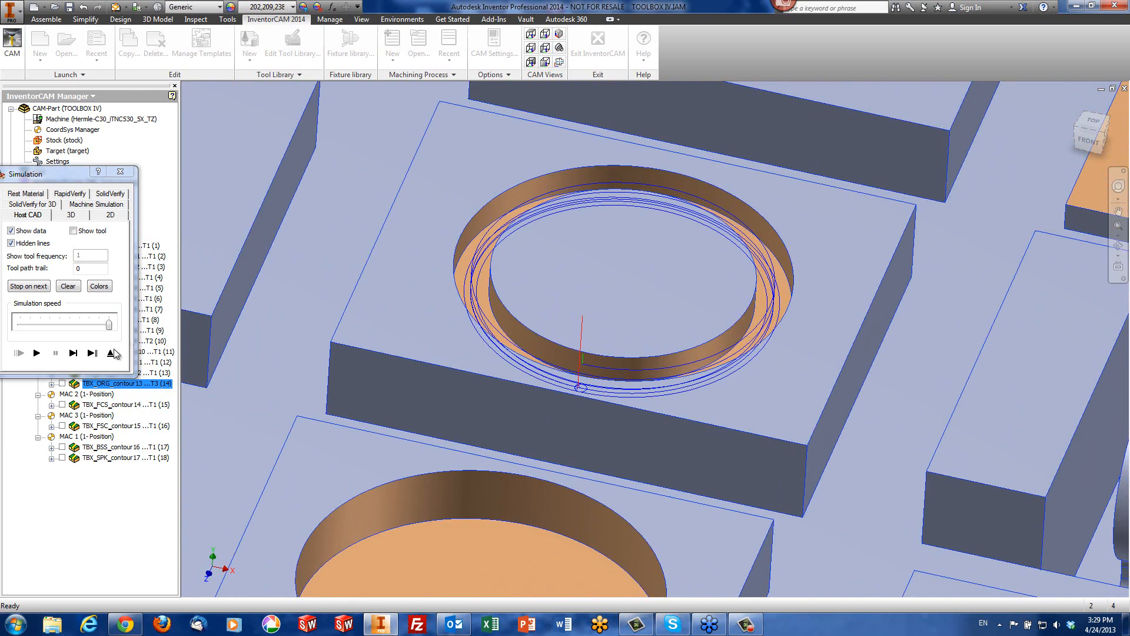
# Restart the O-Ring simulation and step through its first passes, examining the path around the ring groove.
pyautogui.click(80, 355)
pyautogui.click(88, 355)
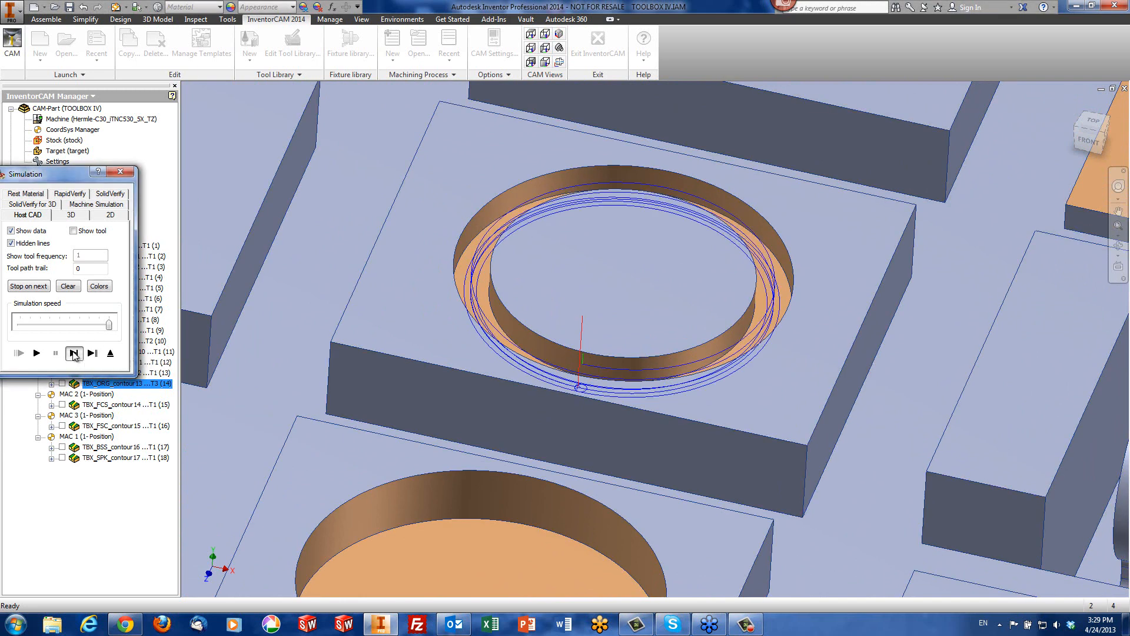
pyautogui.click(74, 353)
pyautogui.click(74, 354)
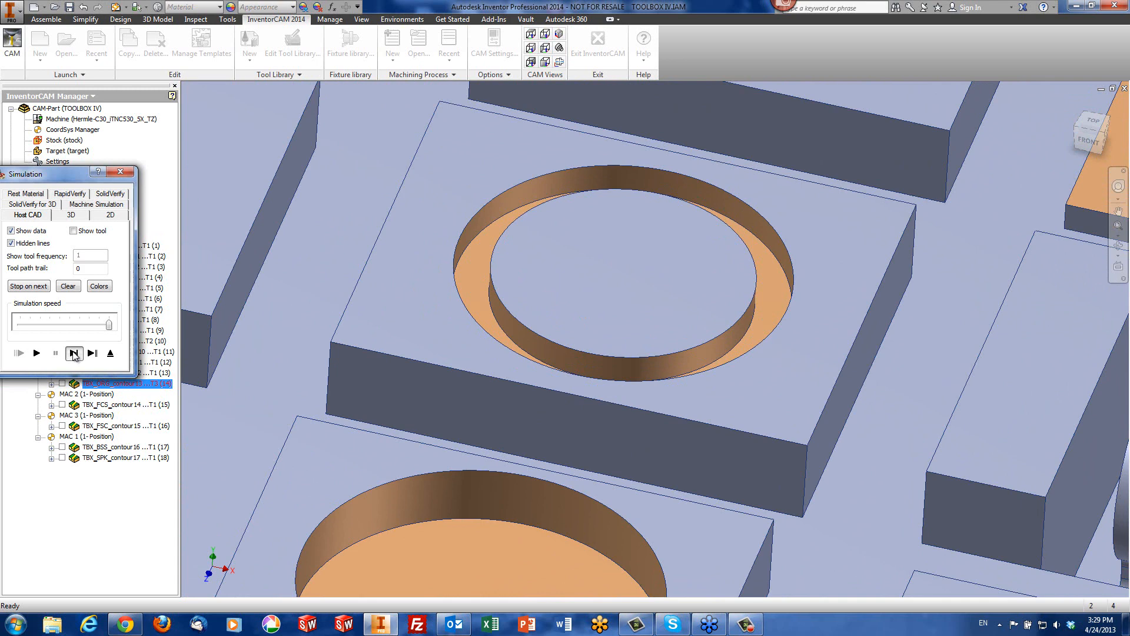
pyautogui.click(73, 354)
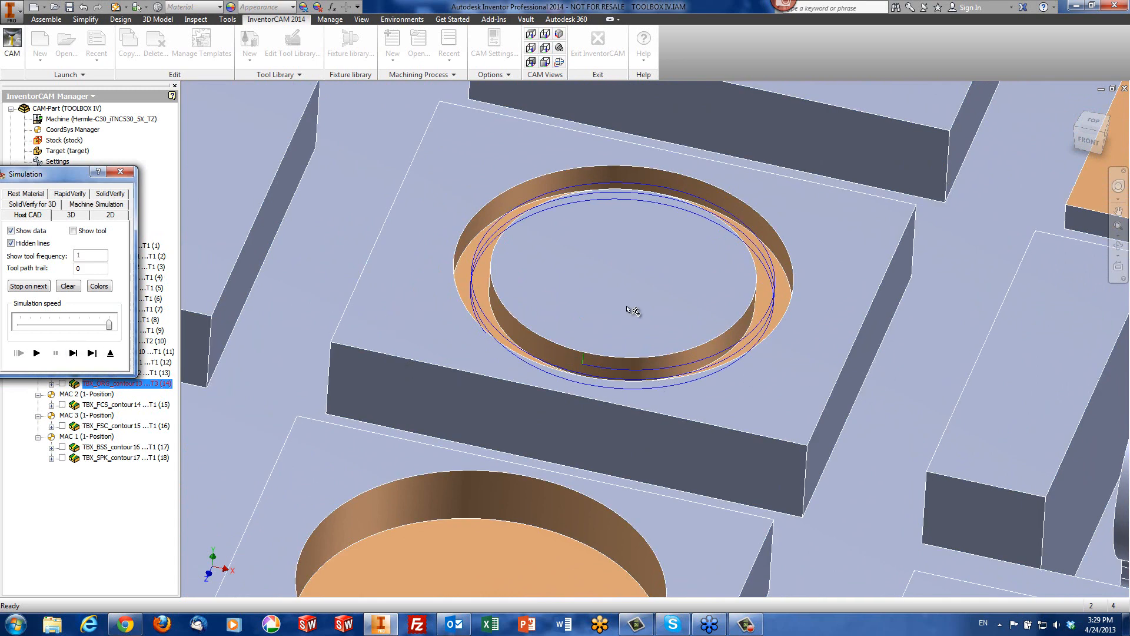
pyautogui.keyDown('shift'); pyautogui.moveTo(829, 342); pyautogui.dragTo(790, 278, button='middle'); pyautogui.keyUp('shift')
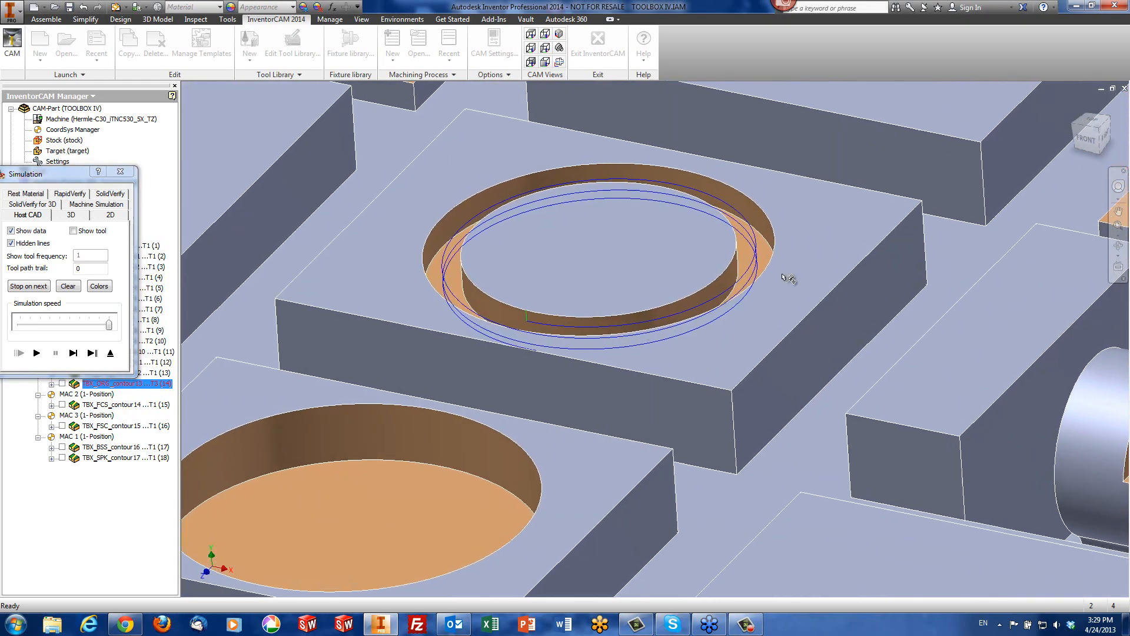
pyautogui.keyDown('shift'); pyautogui.moveTo(559, 290); pyautogui.dragTo(479, 265, button='middle'); pyautogui.keyUp('shift')
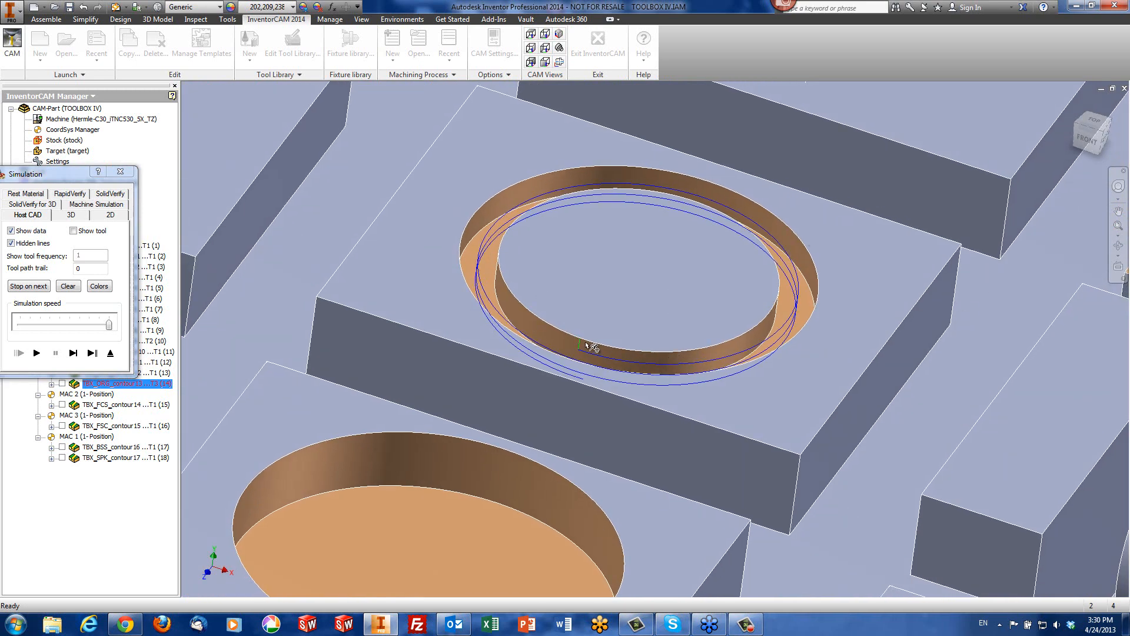
# Switch to the part's top view and step through the remaining O-Ring passes inside the groove.
pyautogui.click(544, 34)
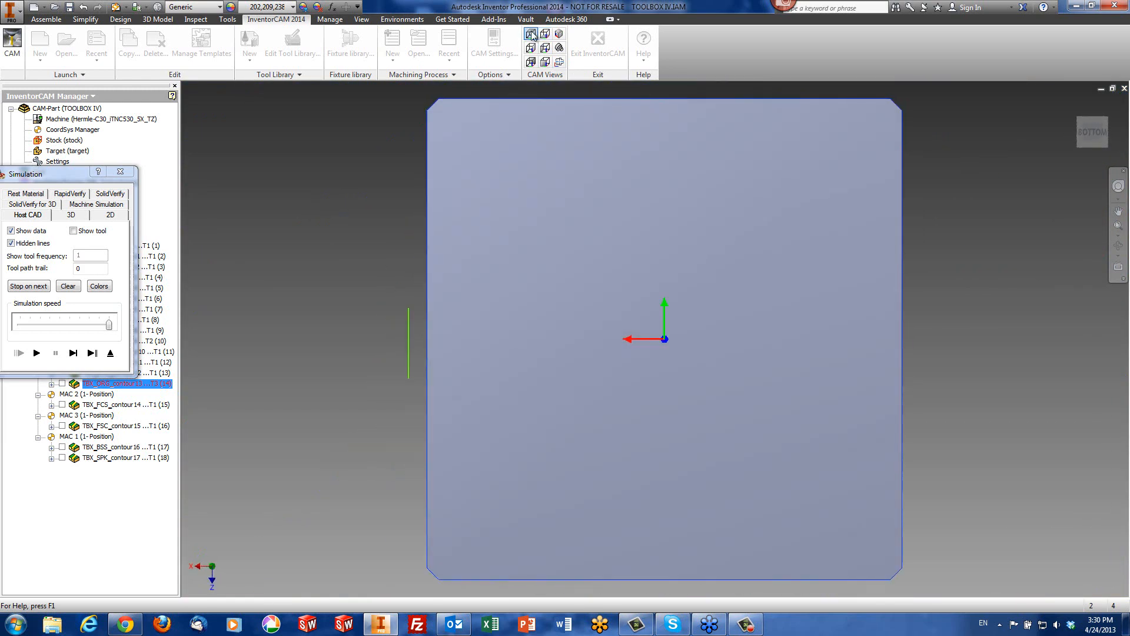
pyautogui.click(531, 34)
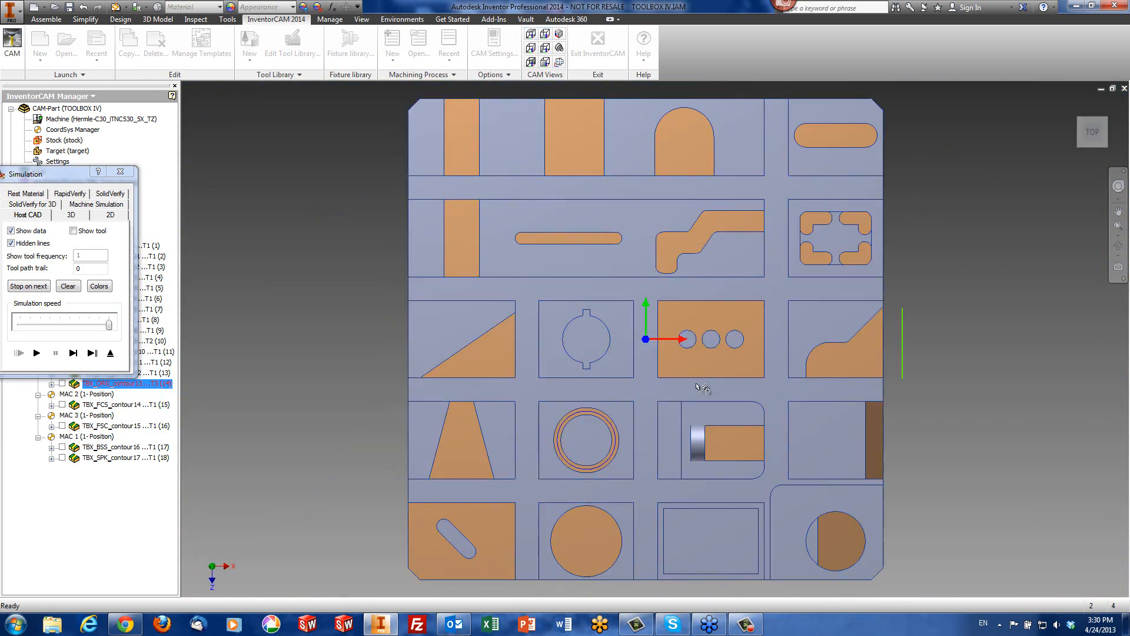
pyautogui.scroll(3, 562, 507)
pyautogui.scroll(3, 631, 284)
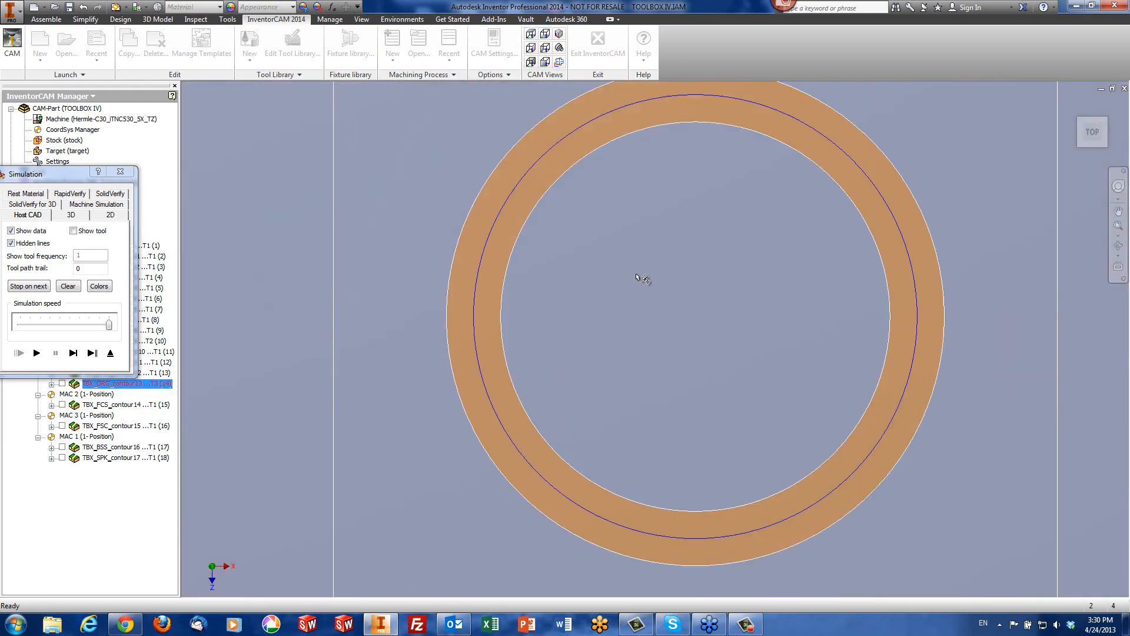
pyautogui.scroll(-2, 637, 275)
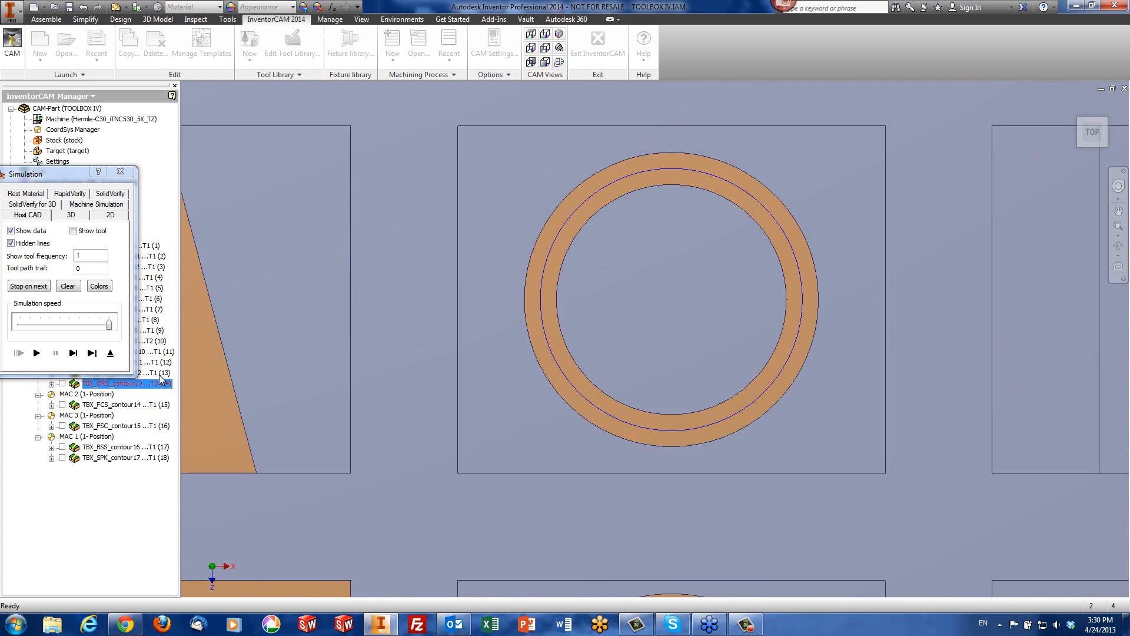
pyautogui.click(79, 353)
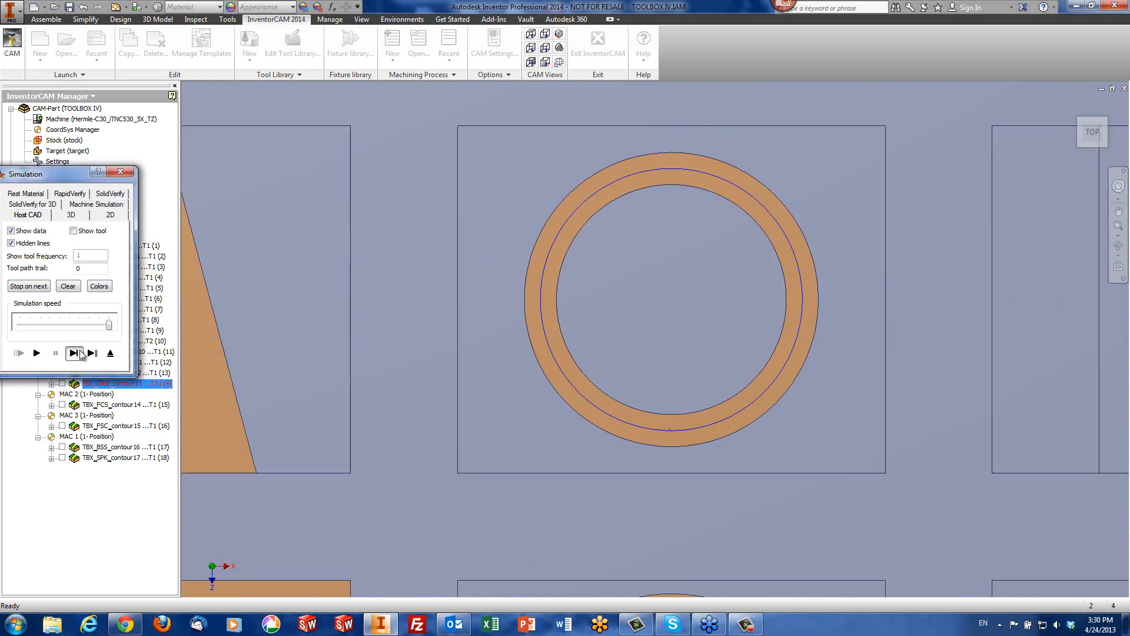
pyautogui.click(80, 353)
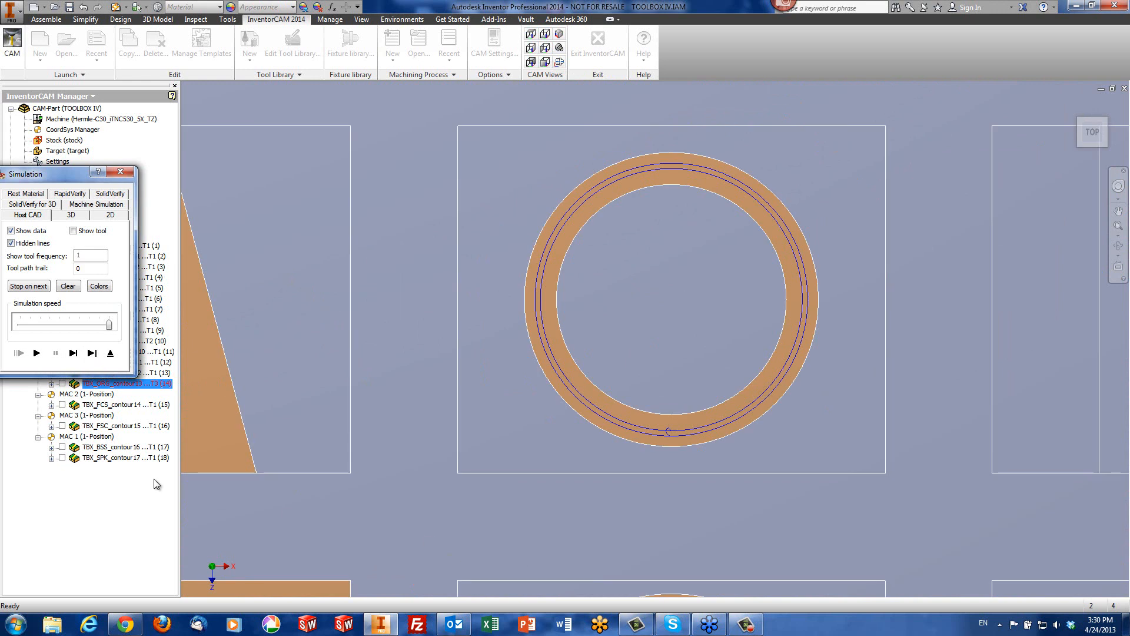
pyautogui.click(74, 353)
pyautogui.click(74, 353)
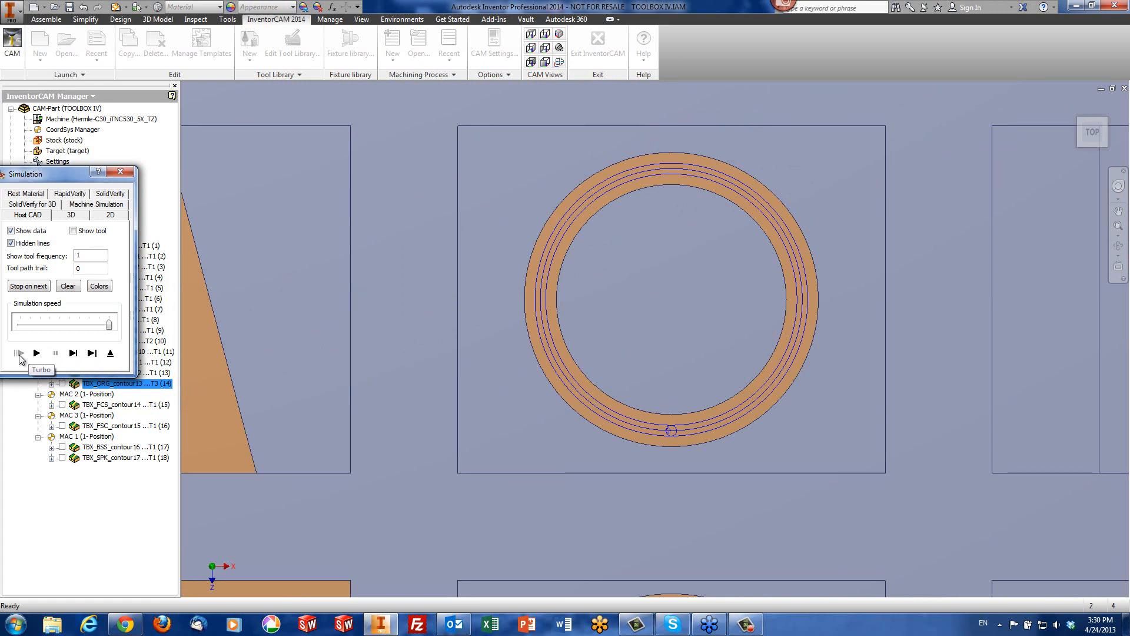
# Exit the O-Ring simulation and close the operation, bringing the whole part back into an angled view.
pyautogui.click(120, 171)
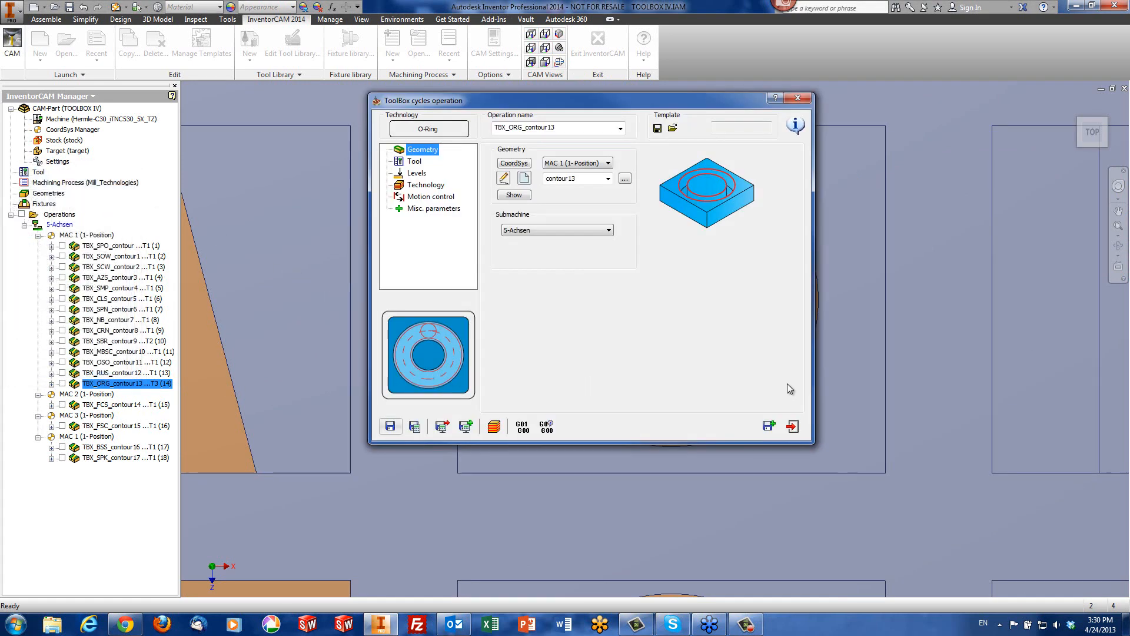
pyautogui.click(792, 426)
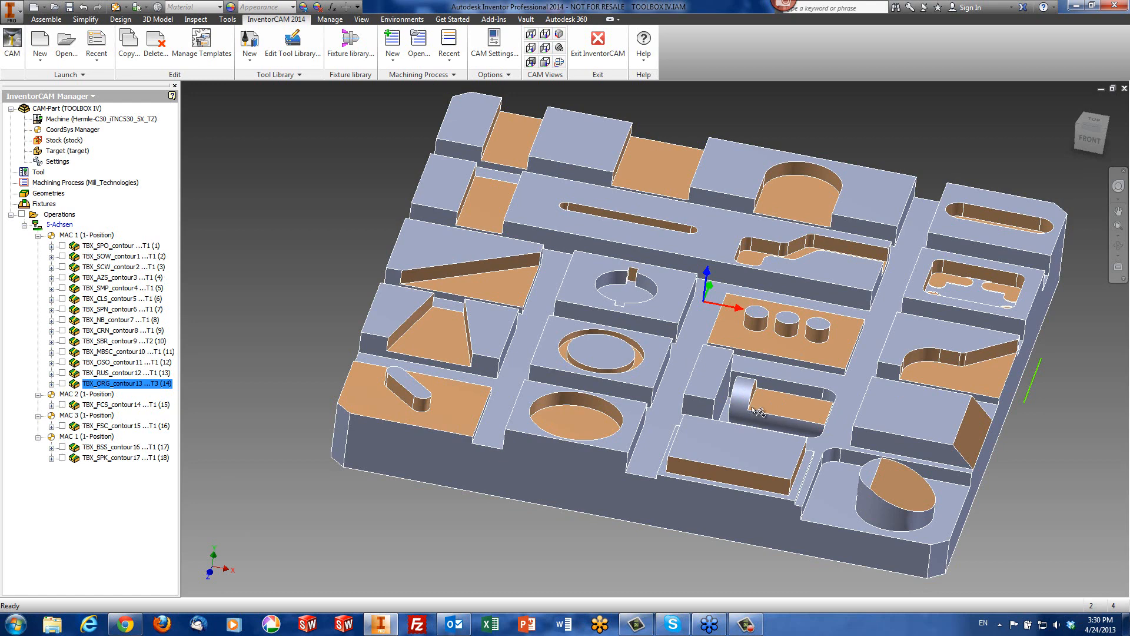
pyautogui.keyDown('shift'); pyautogui.moveTo(743, 416); pyautogui.dragTo(751, 421, button='middle'); pyautogui.keyUp('shift')
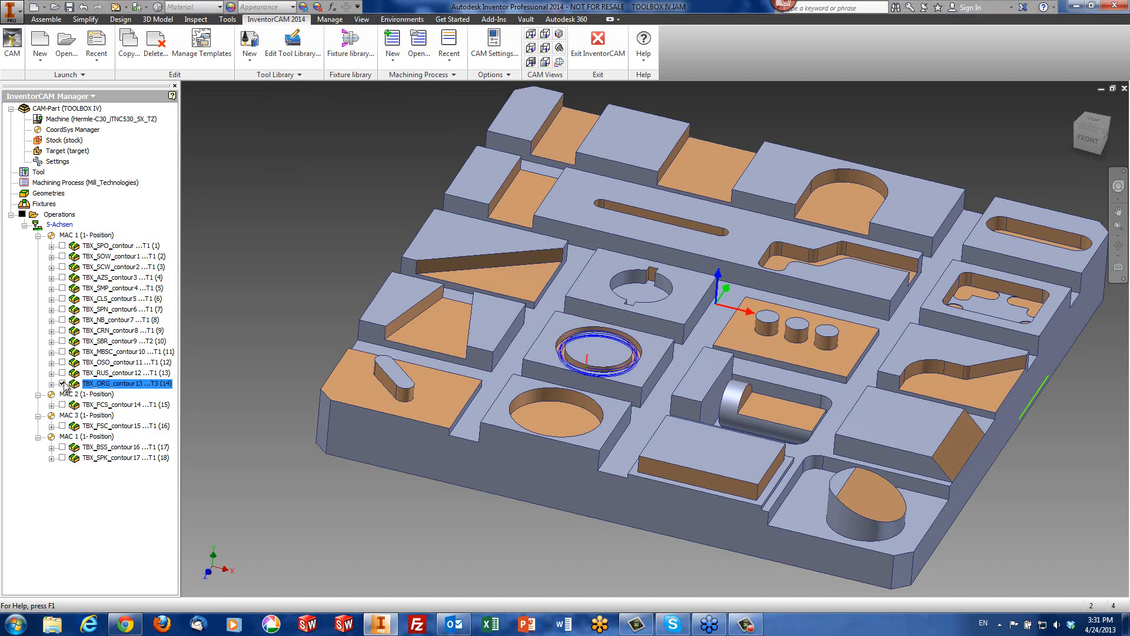
# Open the TBX_FCS_contour14 operation and check its MAC 2 (1- Position) coordinate system on the part.
pyautogui.doubleClick(110, 405)
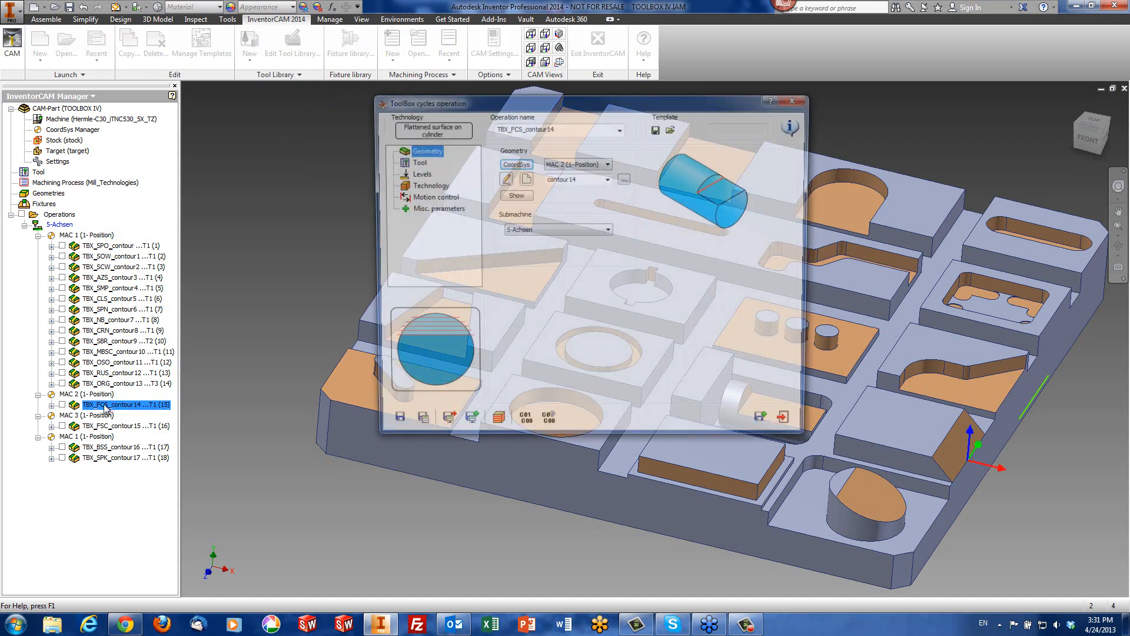
pyautogui.click(514, 164)
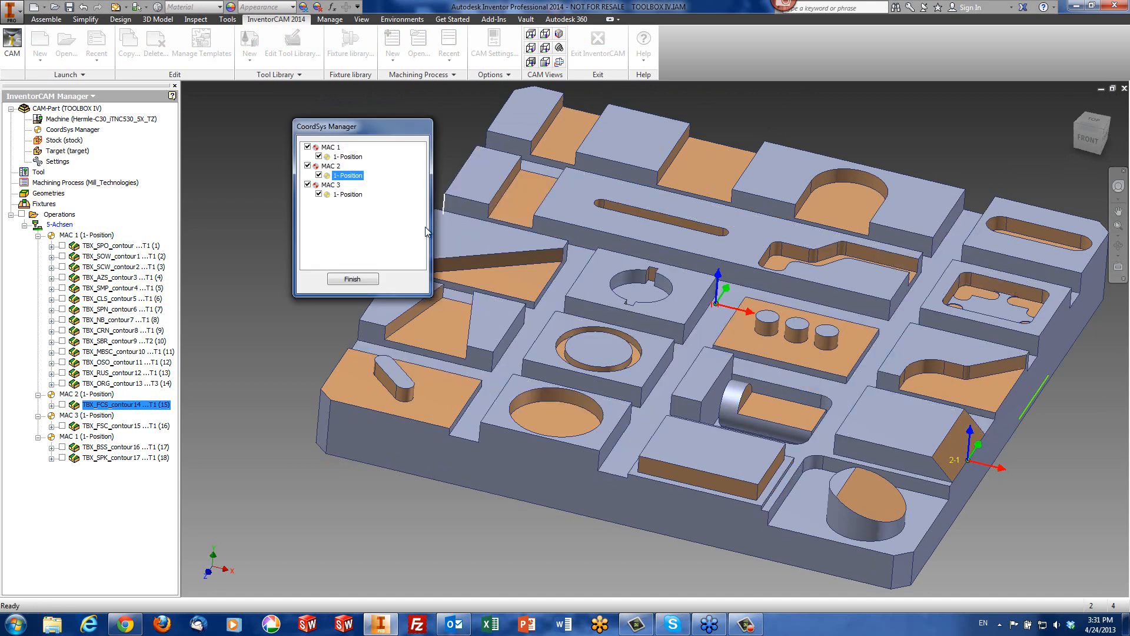
pyautogui.click(352, 279)
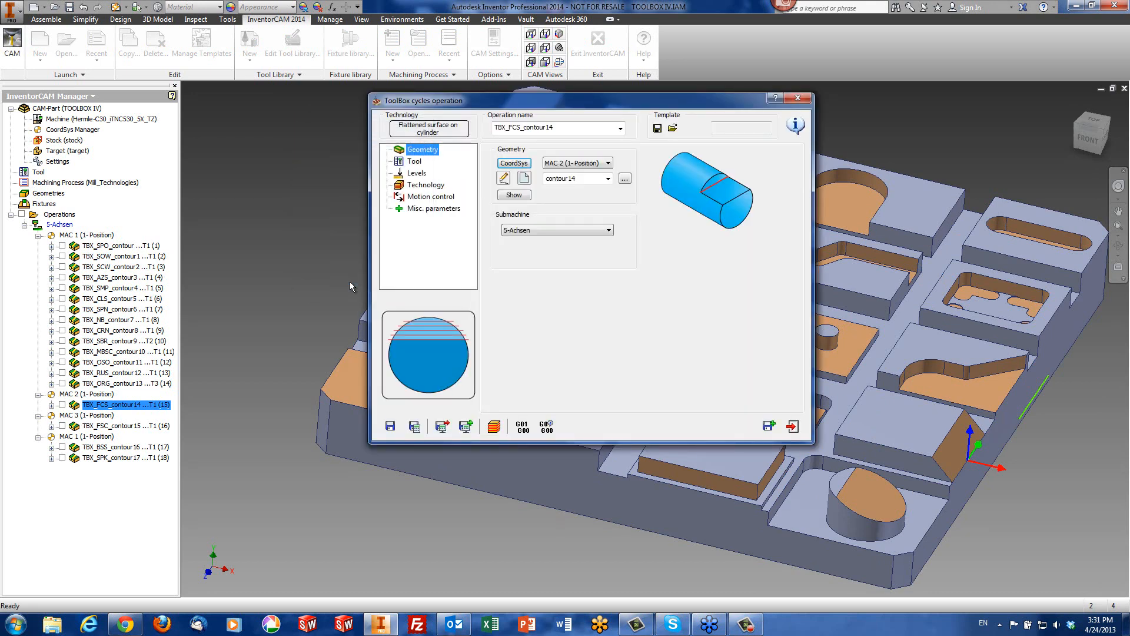
# Display the contour14 geometry and inspect it on the flattened cylinder.
pyautogui.click(512, 196)
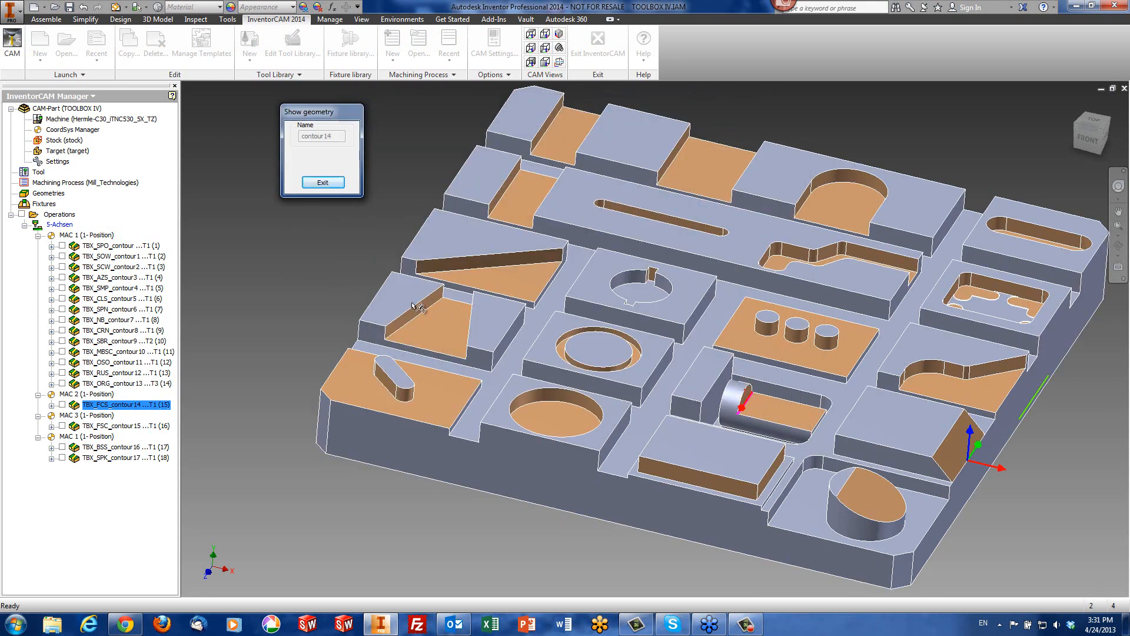
pyautogui.click(347, 284)
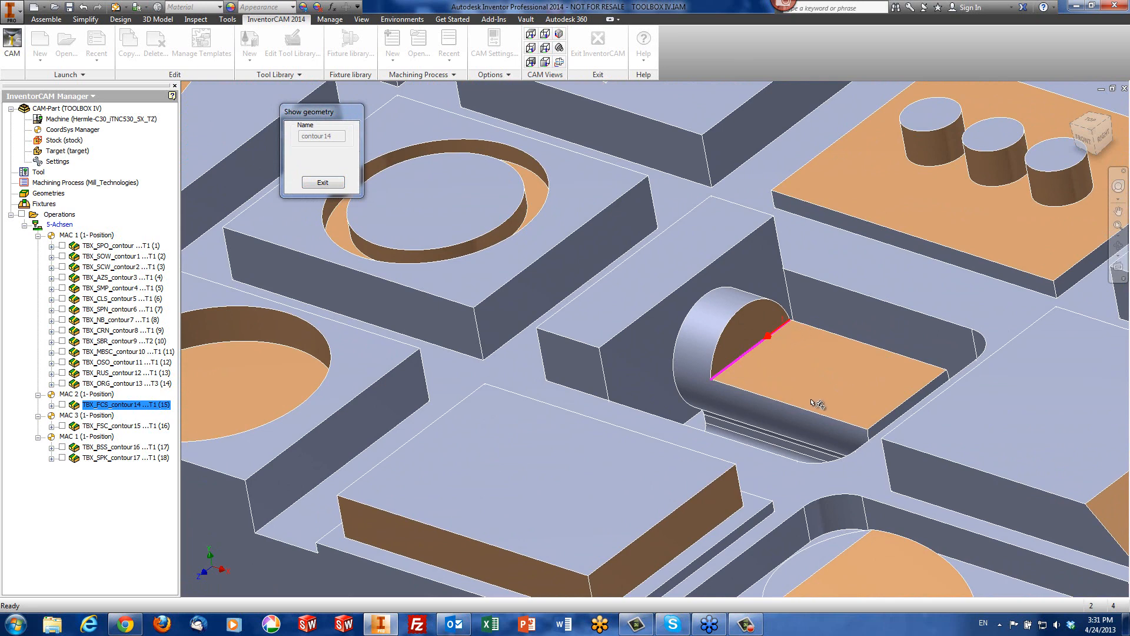
pyautogui.click(327, 184)
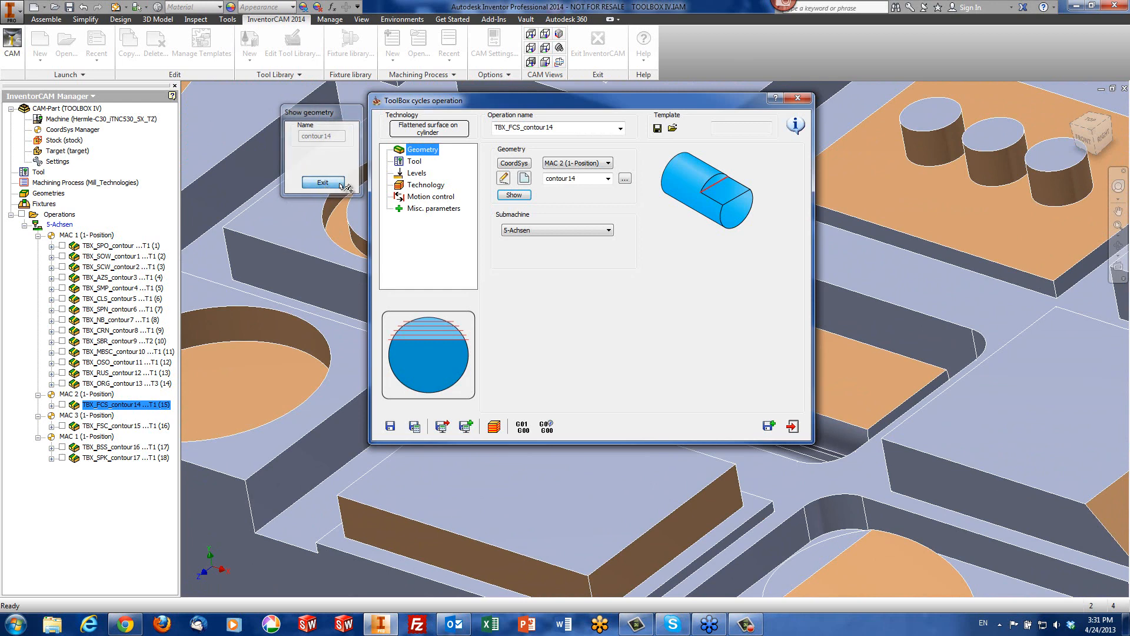
# Set the clear offset to 50 in the technology settings by picking a point on the far end edge of the cylinder's flat.
pyautogui.click(419, 186)
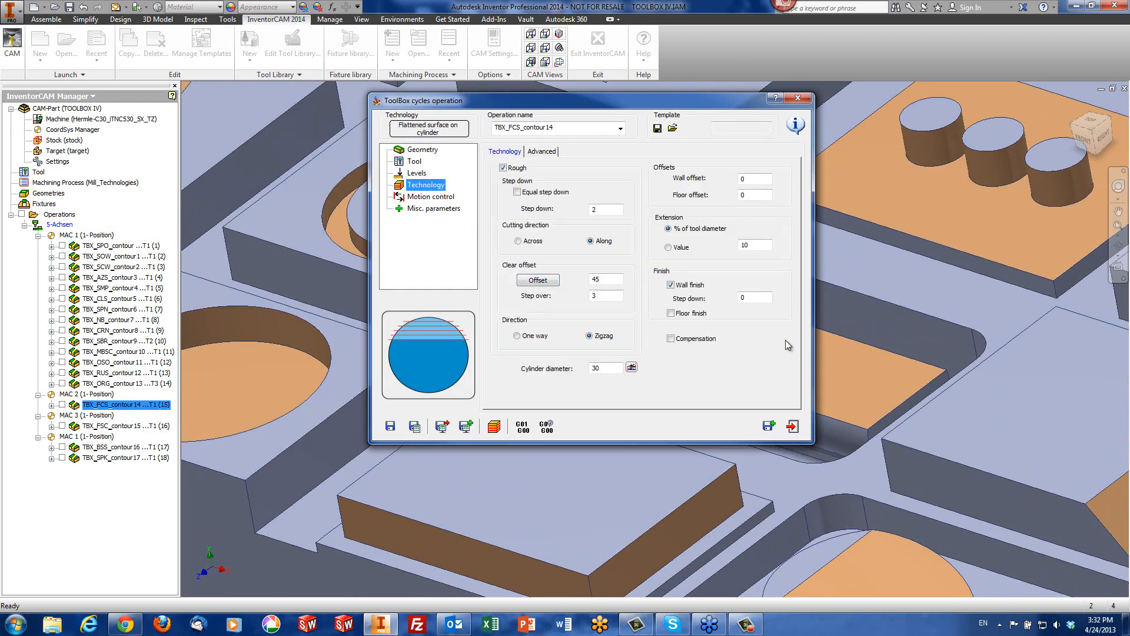
pyautogui.moveTo(689, 109); pyautogui.dragTo(535, 106)
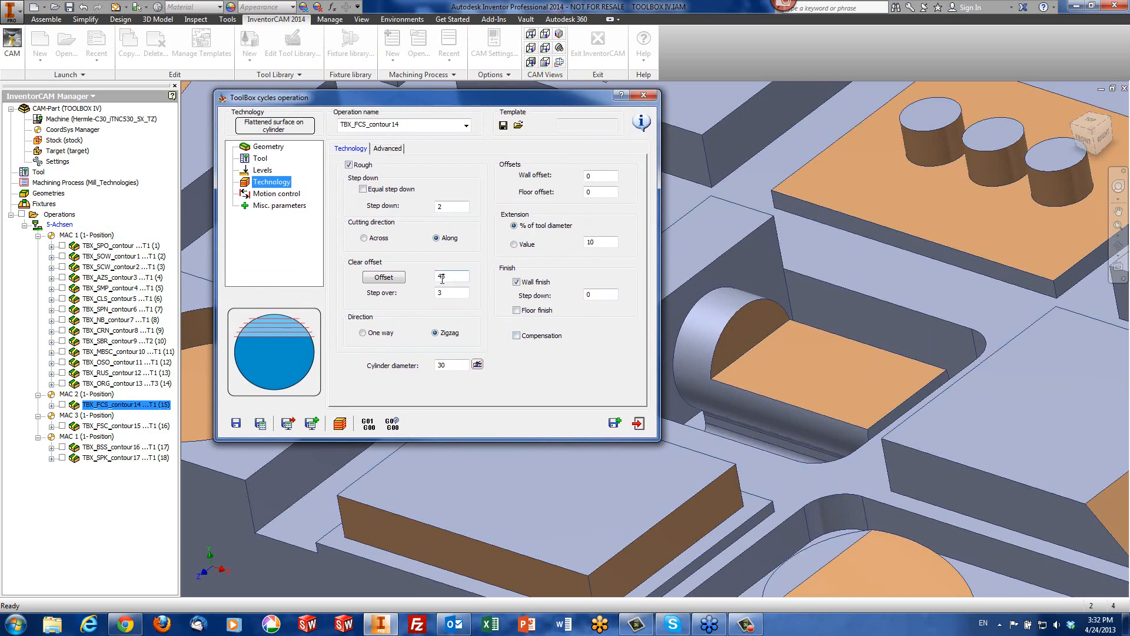
pyautogui.click(398, 280)
pyautogui.click(391, 285)
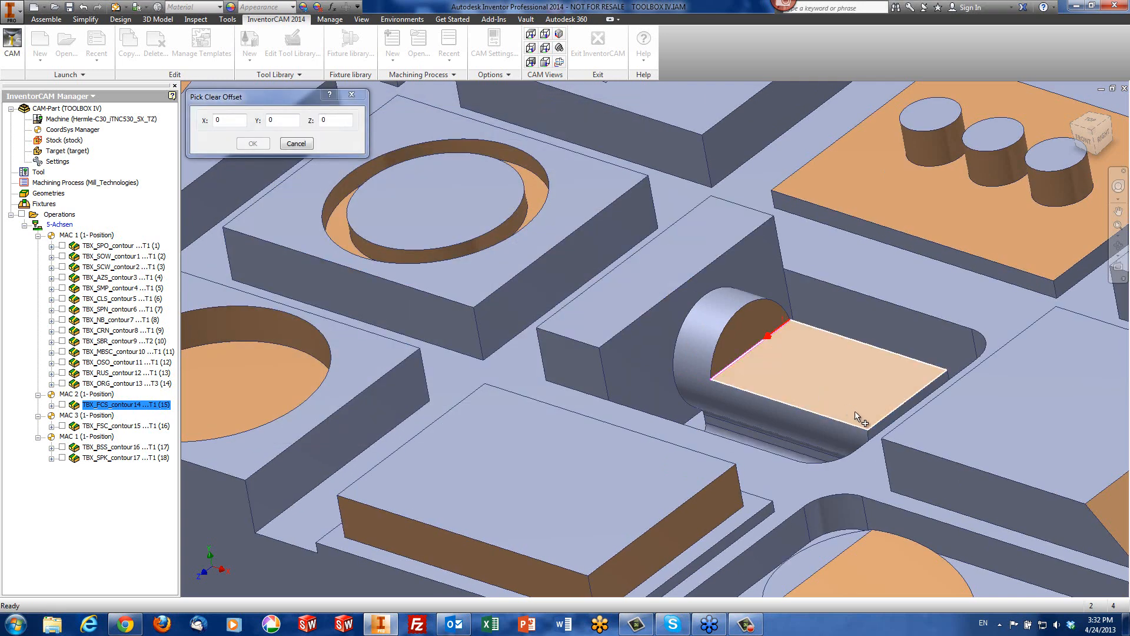
pyautogui.click(881, 420)
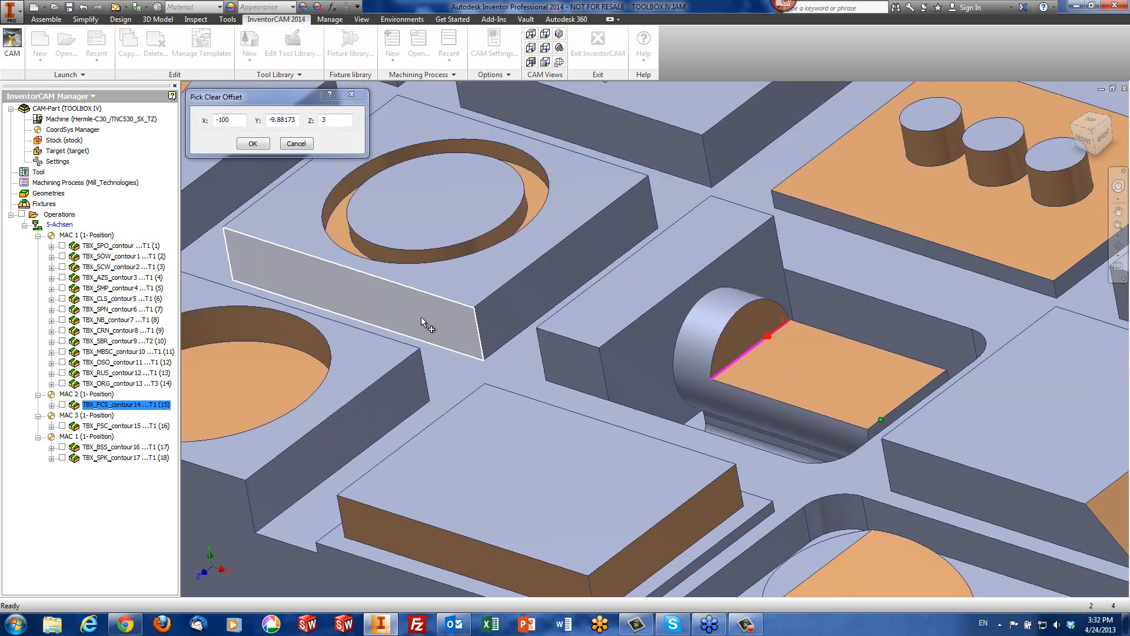
pyautogui.click(252, 144)
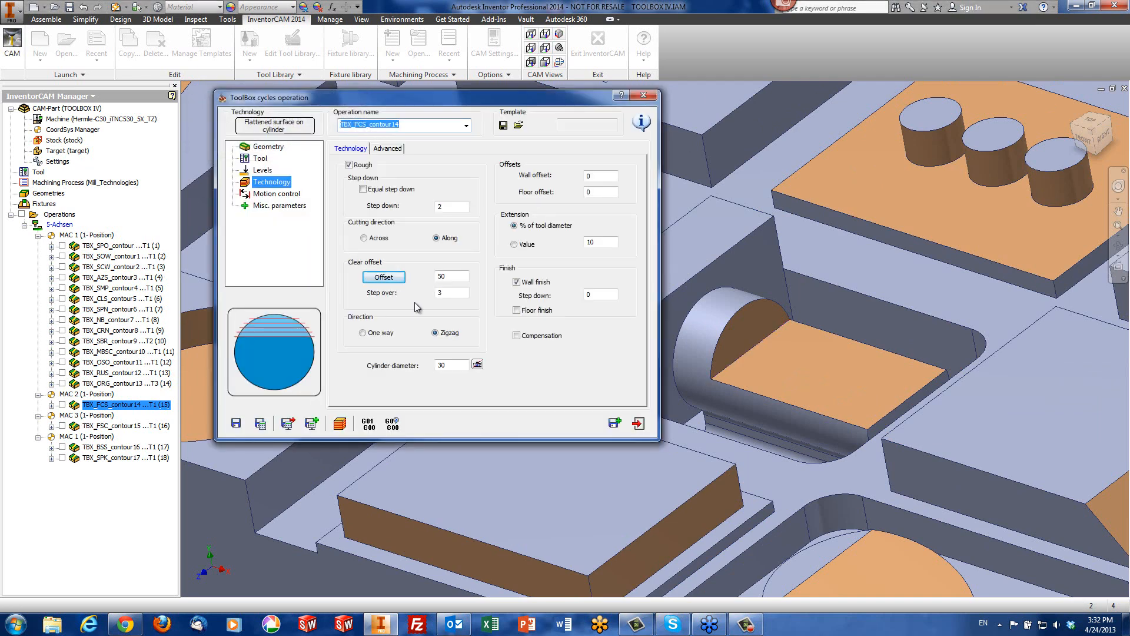
# Review the step over and cylinder diameter settings and simulate the TBX_FCS_contour14 tool path on the cylinder.
pyautogui.click(453, 293)
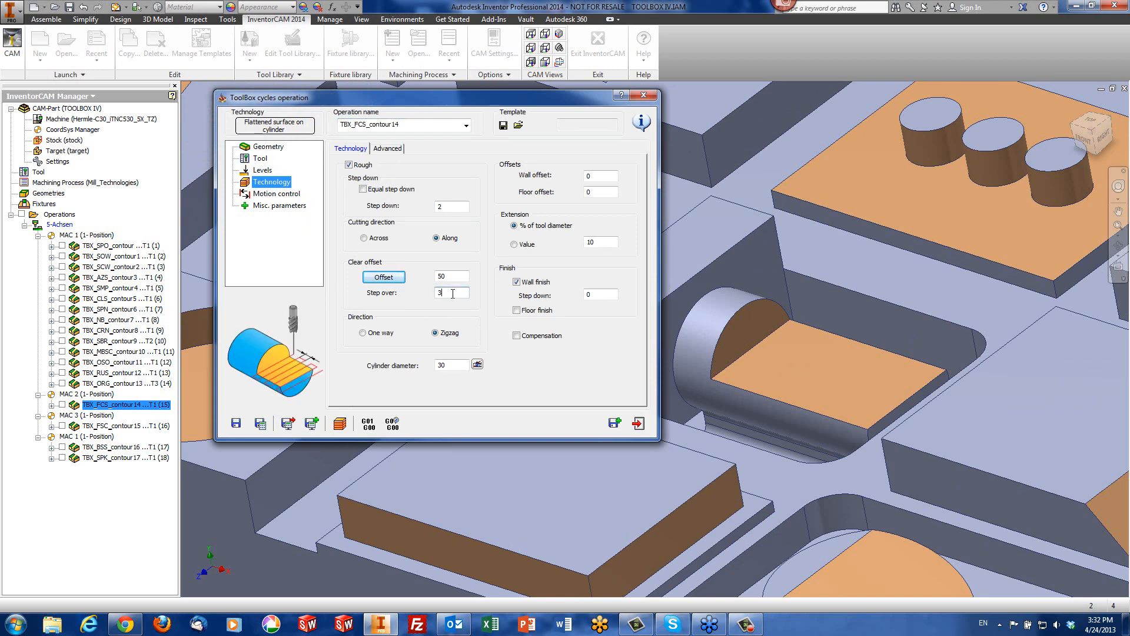
pyautogui.click(452, 363)
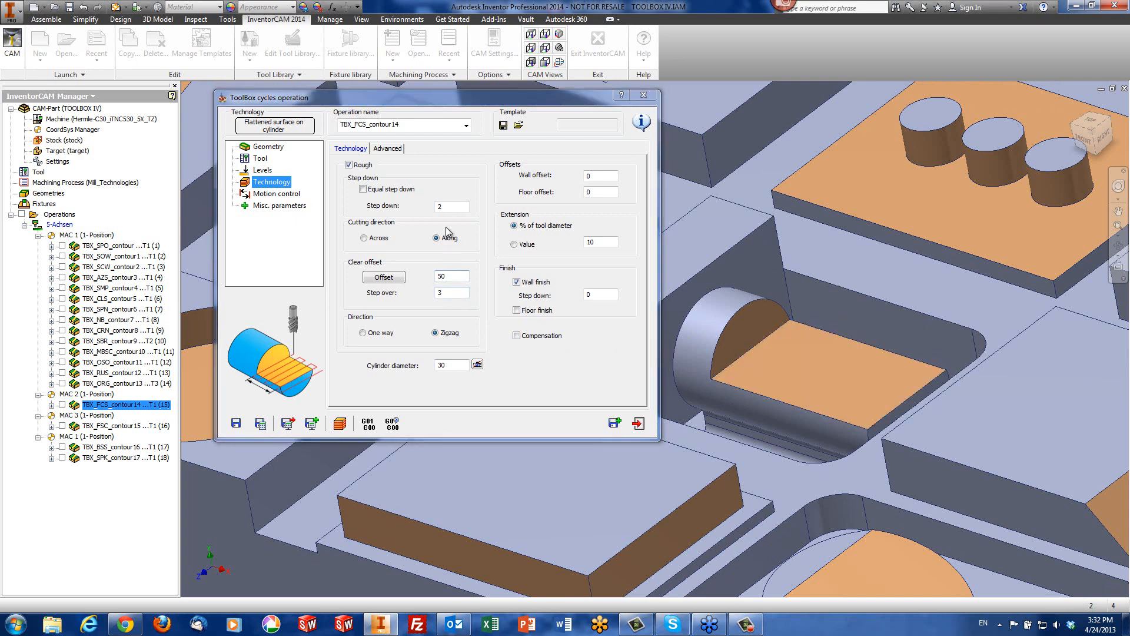
pyautogui.click(453, 363)
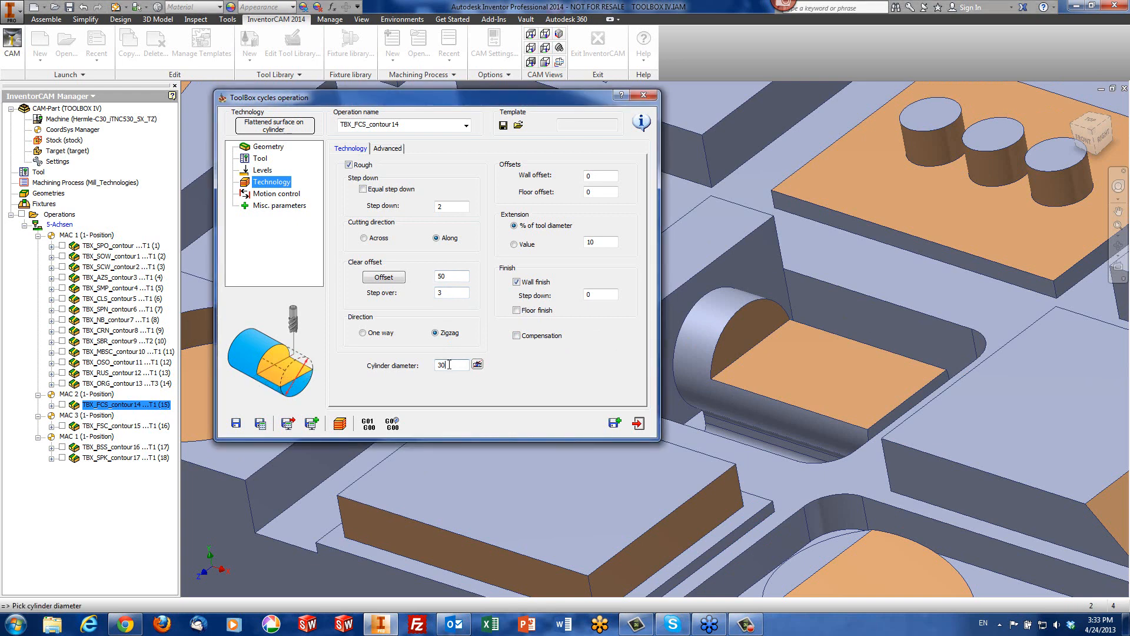
pyautogui.click(479, 366)
pyautogui.click(340, 423)
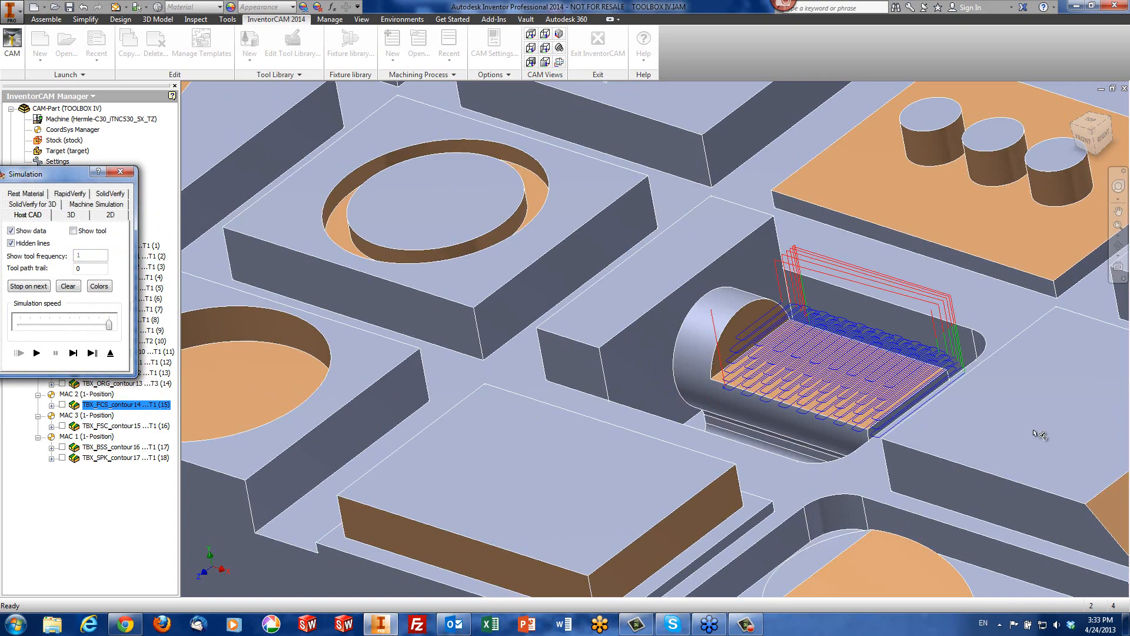
# Examine the TBX_FCS_contour14 tool path from the side of the cylinder, and close its simulation and operation.
pyautogui.click(947, 401)
pyautogui.keyDown('shift'); pyautogui.moveTo(933, 402); pyautogui.dragTo(471, 303, button='middle'); pyautogui.keyUp('shift')
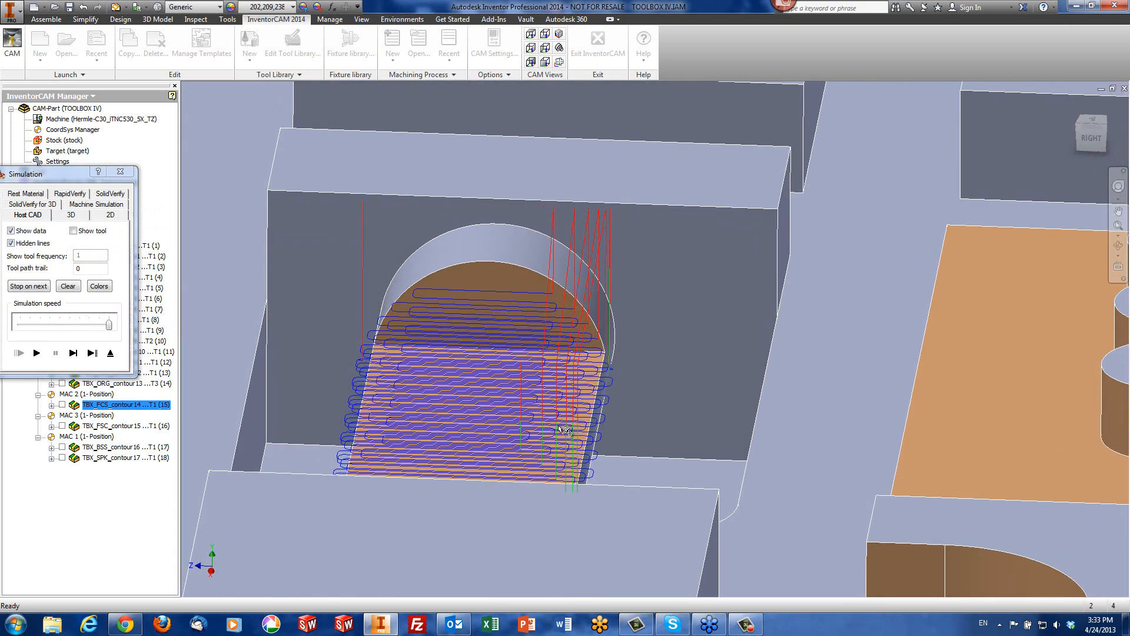
pyautogui.click(118, 352)
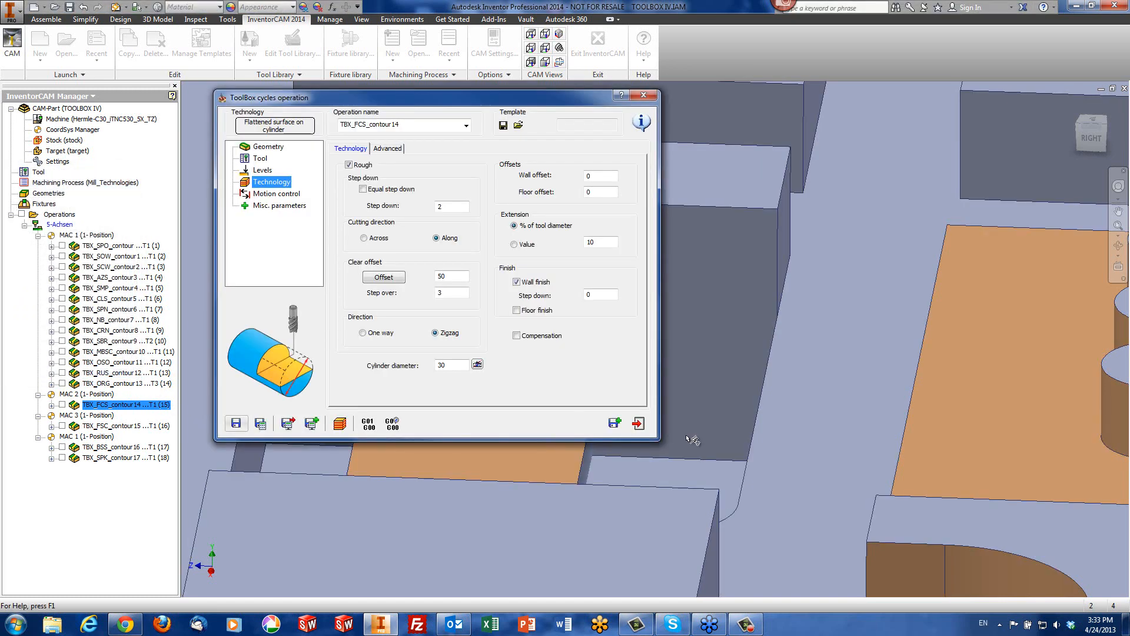
pyautogui.click(641, 427)
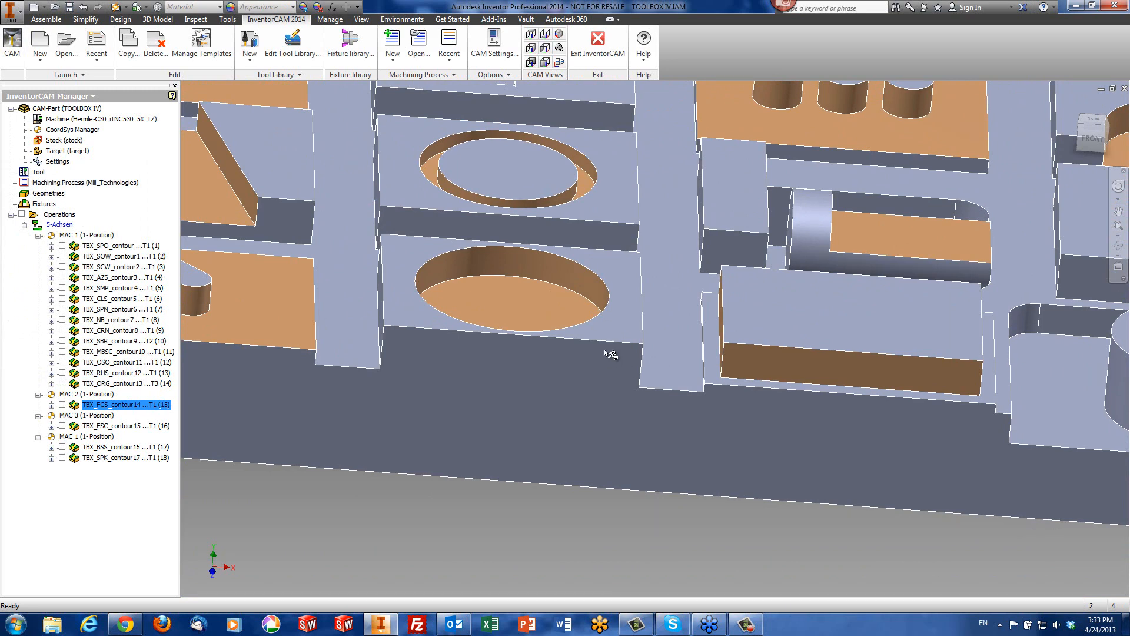
# Open the TBX_SPK_contour17 spiral pocket operation and review its tool and the minimum and maximum cutting angles in the technology settings.
pyautogui.moveTo(569, 305); pyautogui.dragTo(561, 307, button='middle')
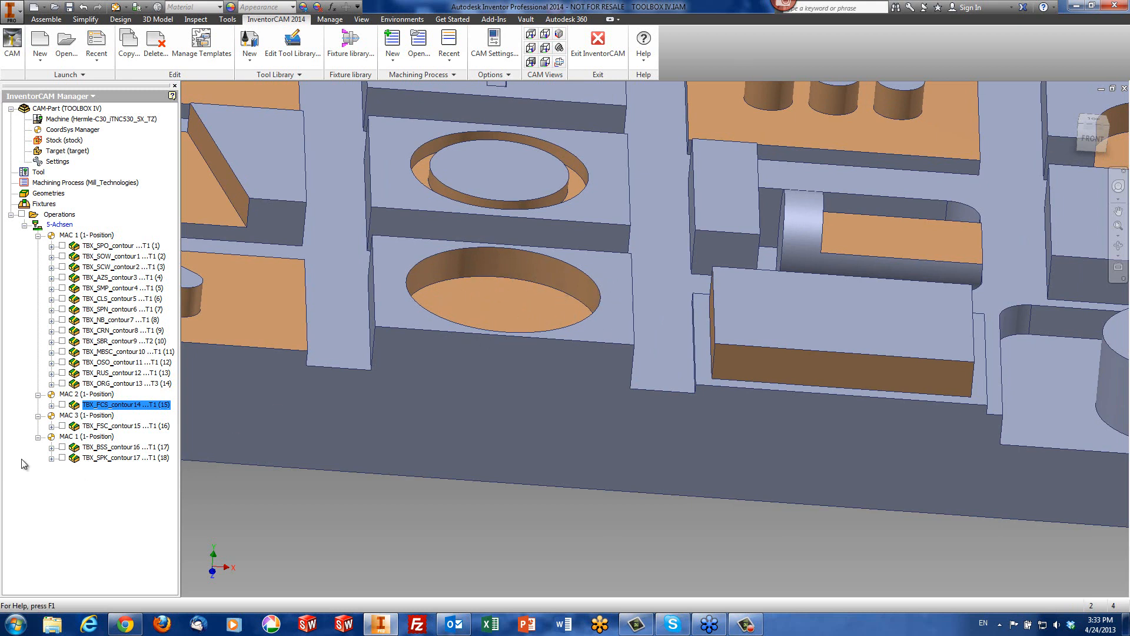
pyautogui.doubleClick(93, 458)
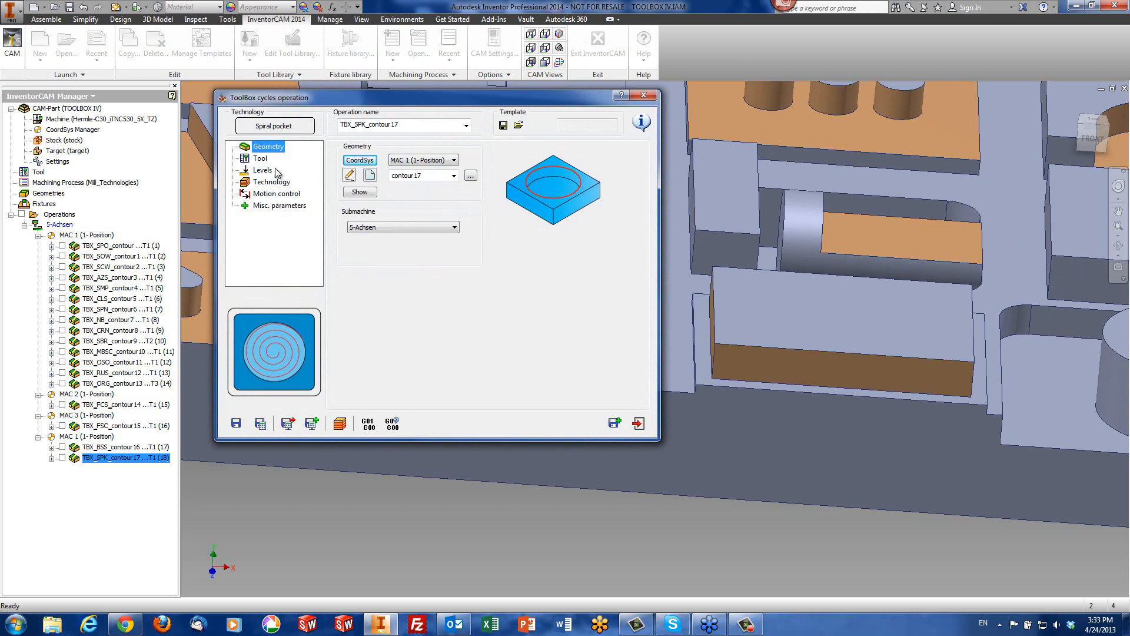
pyautogui.click(260, 160)
pyautogui.click(284, 147)
pyautogui.click(259, 159)
pyautogui.click(273, 183)
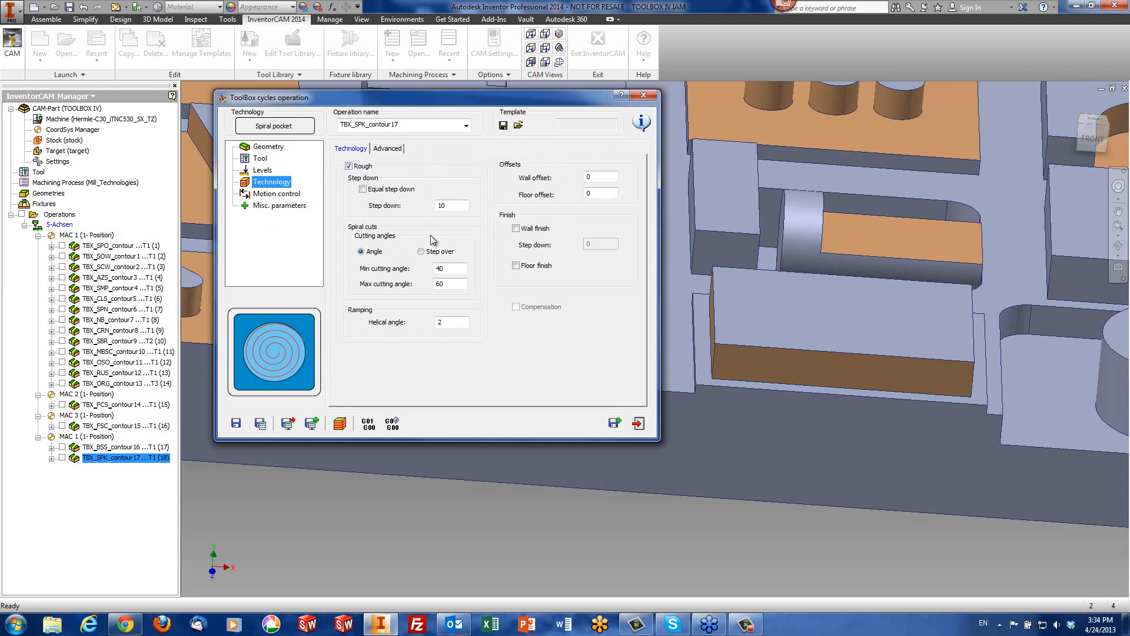
pyautogui.click(450, 268)
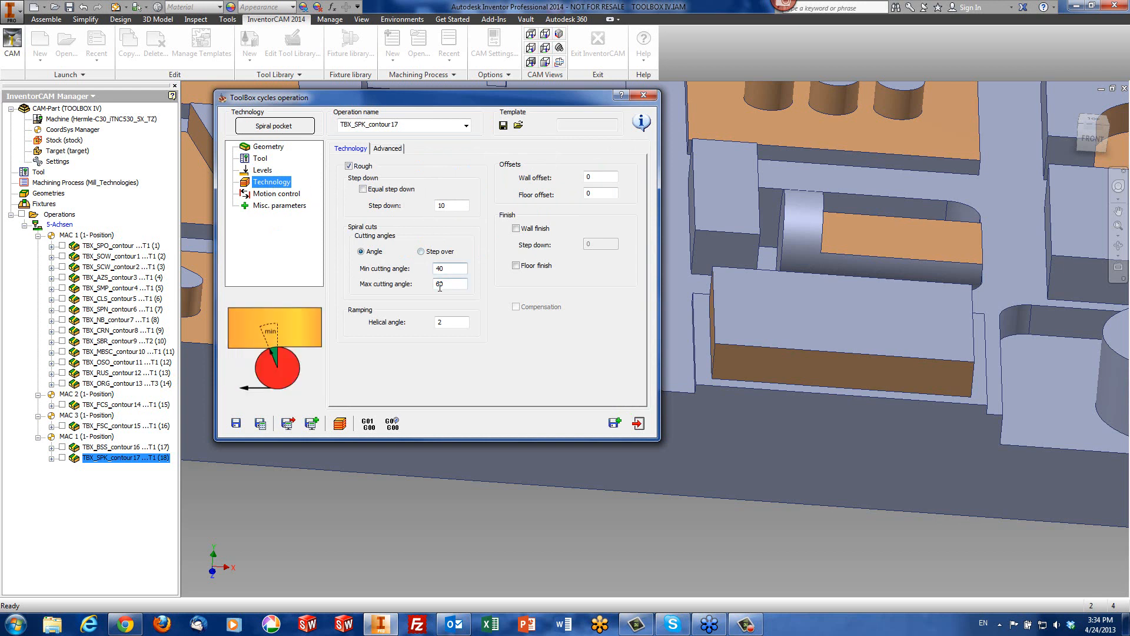
pyautogui.click(440, 285)
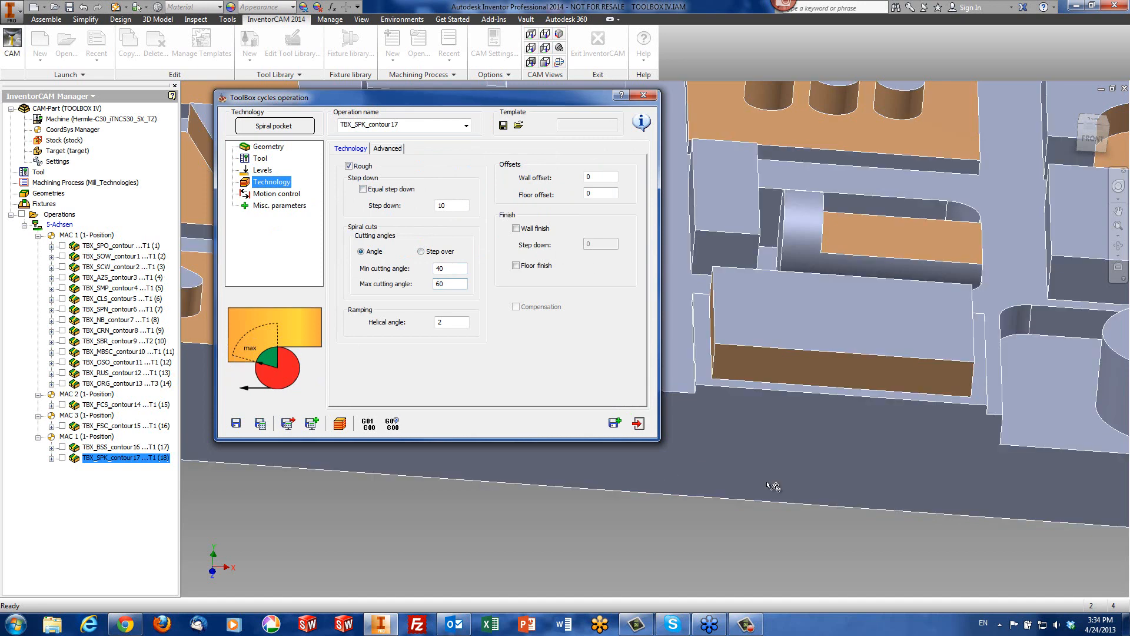
# Simulate the TBX_SPK_contour17 spiral tool path on the round pocket in the top view.
pyautogui.click(340, 423)
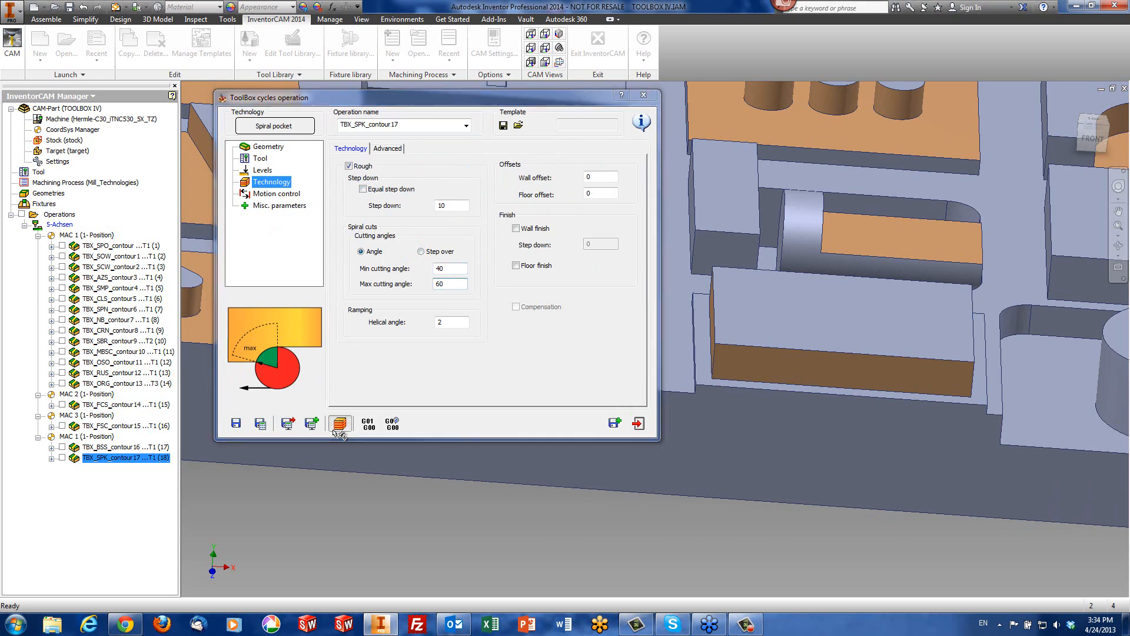
pyautogui.click(531, 34)
pyautogui.scroll(5, 602, 446)
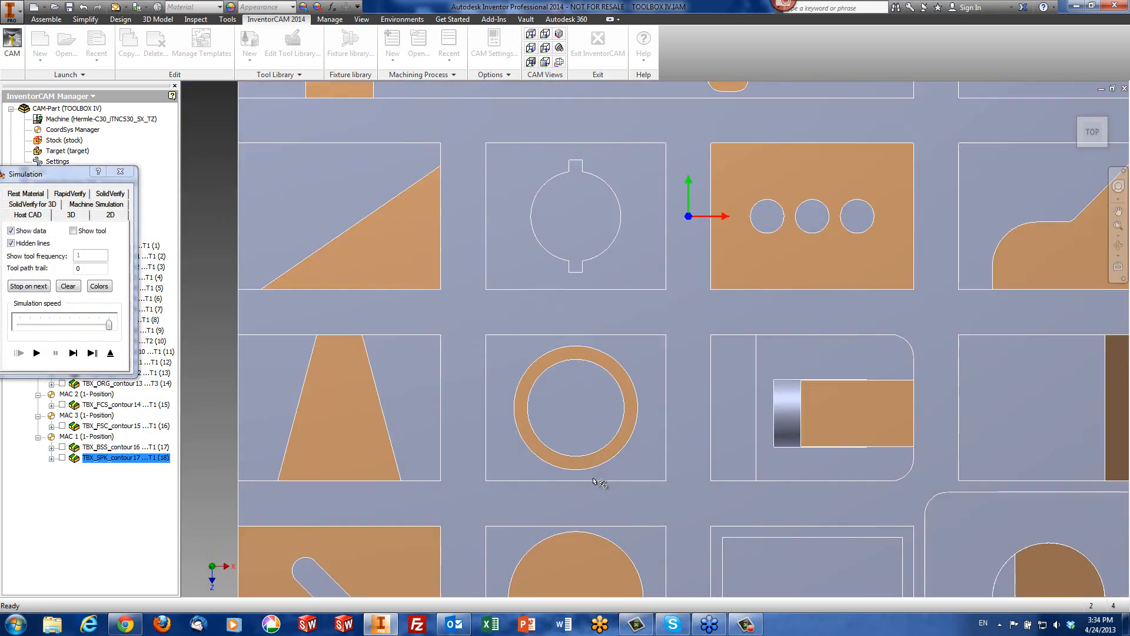
pyautogui.scroll(2, 597, 468)
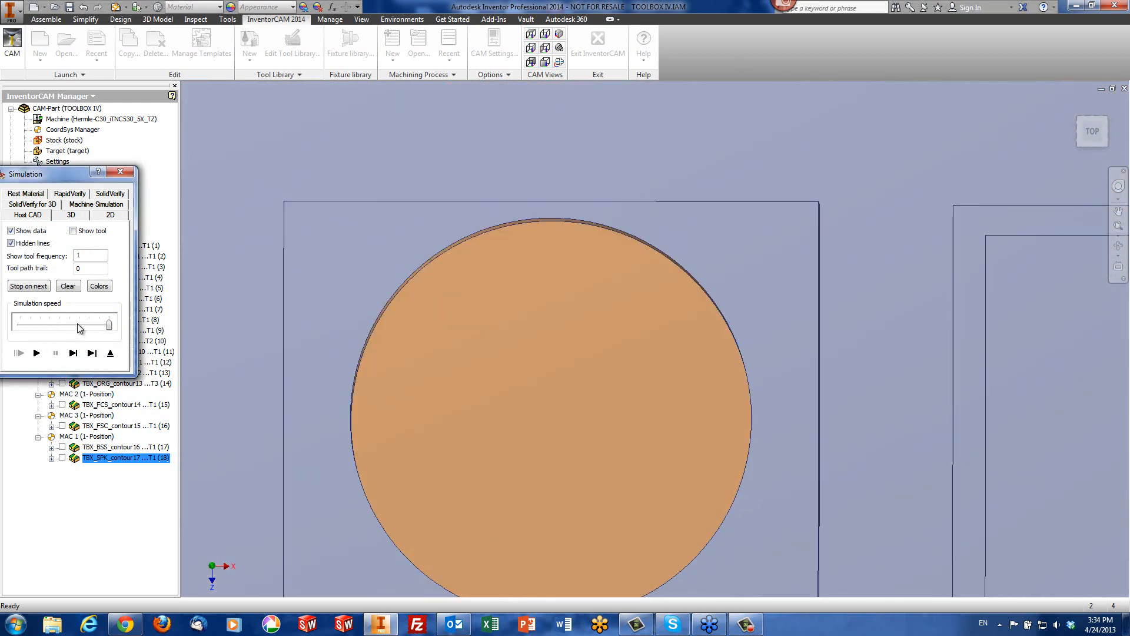
pyautogui.click(37, 353)
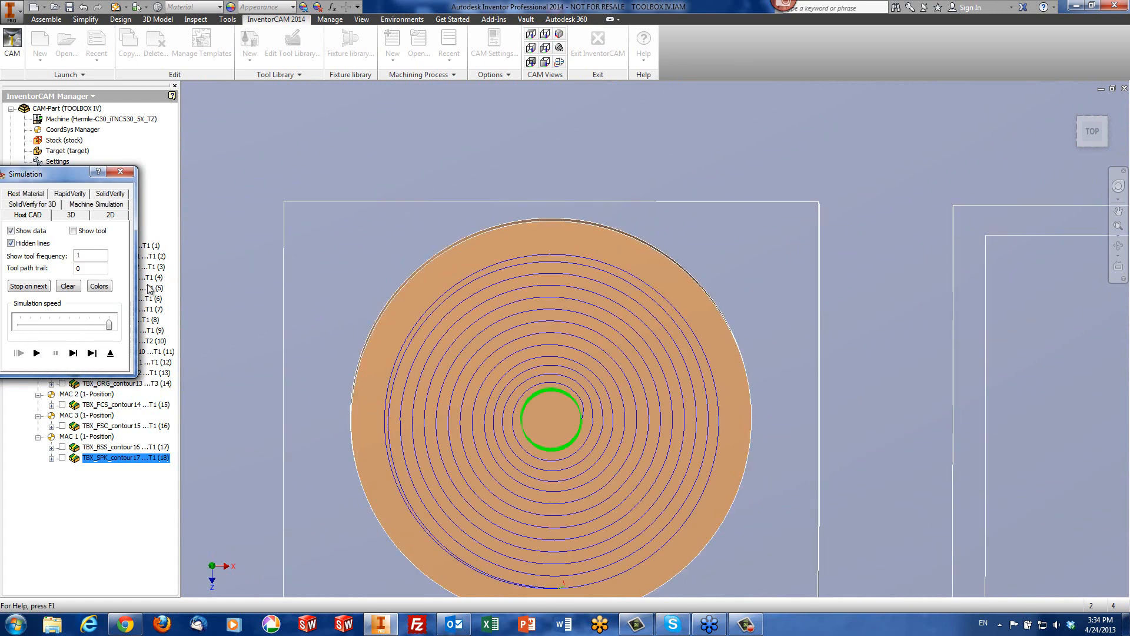
# Replay the spiral pocket tool path in step modes, and exit the simulation and the TBX_SPK_contour17 operation.
pyautogui.click(78, 355)
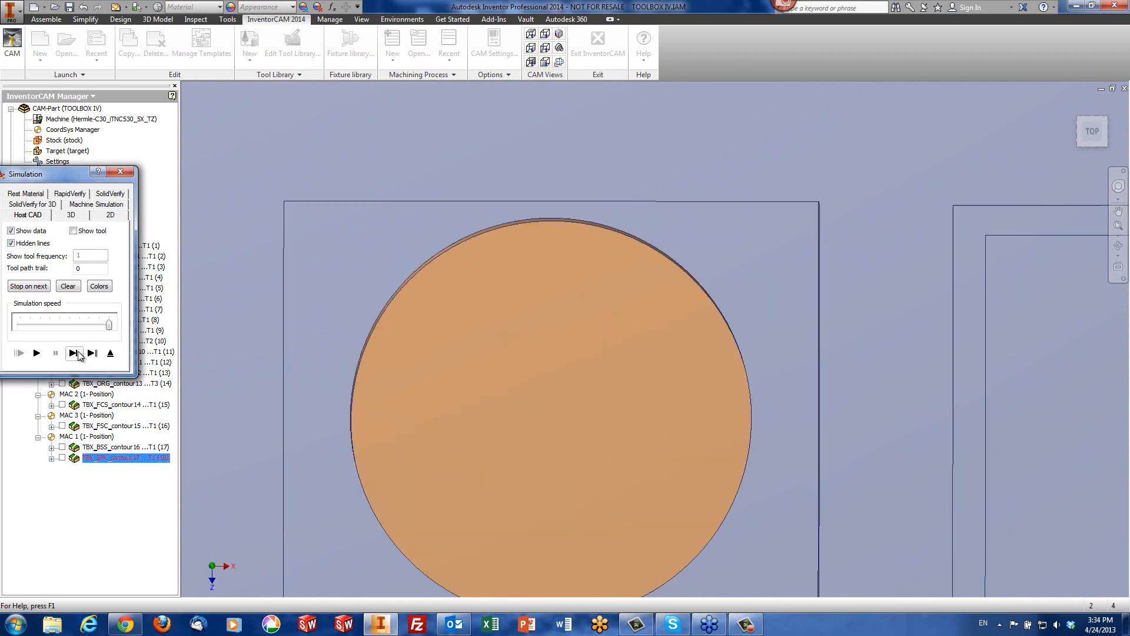
pyautogui.click(79, 356)
pyautogui.click(89, 357)
pyautogui.click(88, 356)
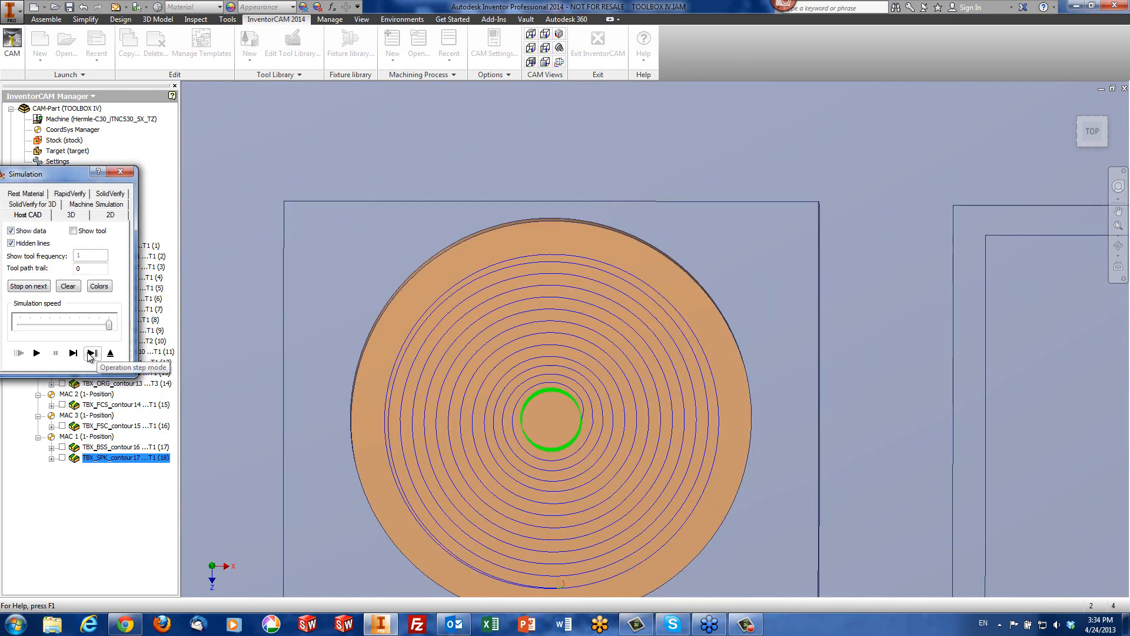
pyautogui.click(73, 354)
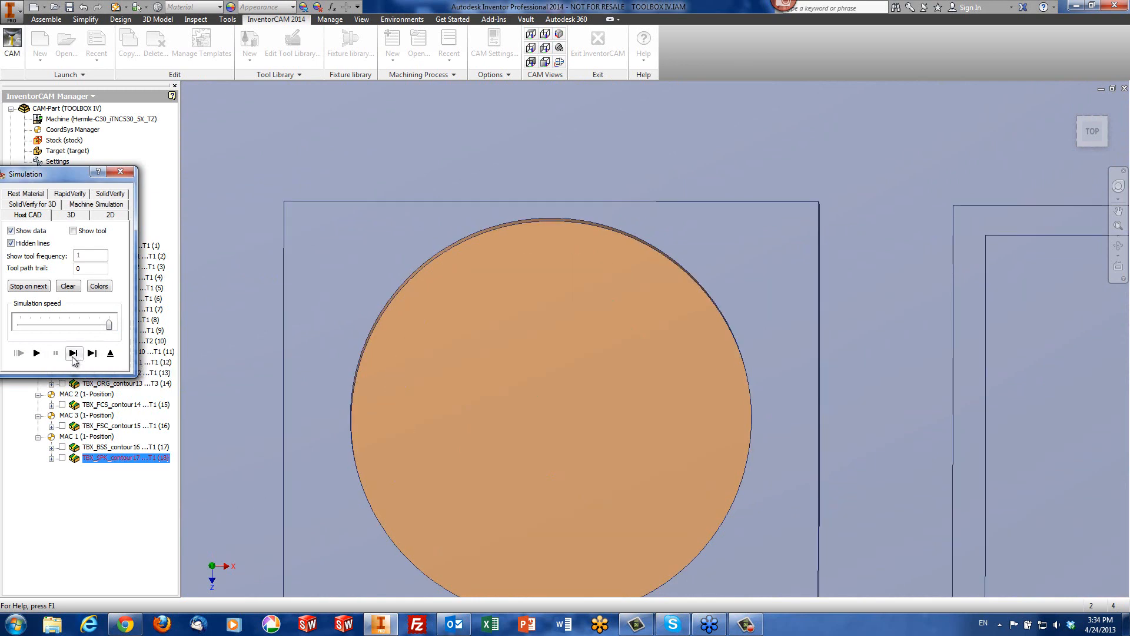
pyautogui.click(73, 354)
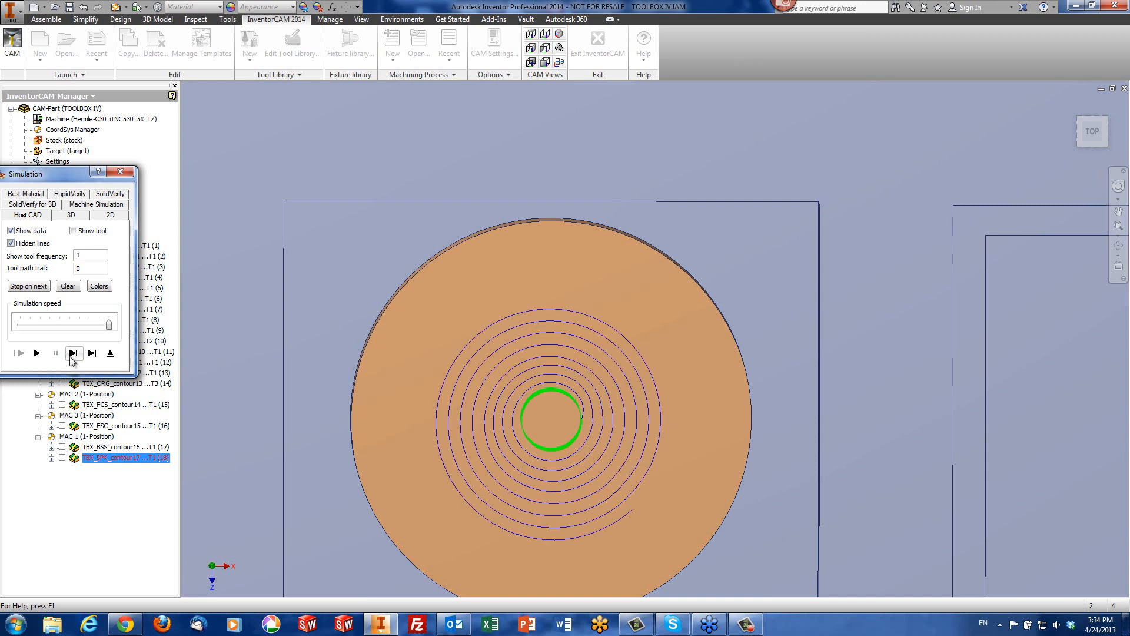
pyautogui.click(72, 360)
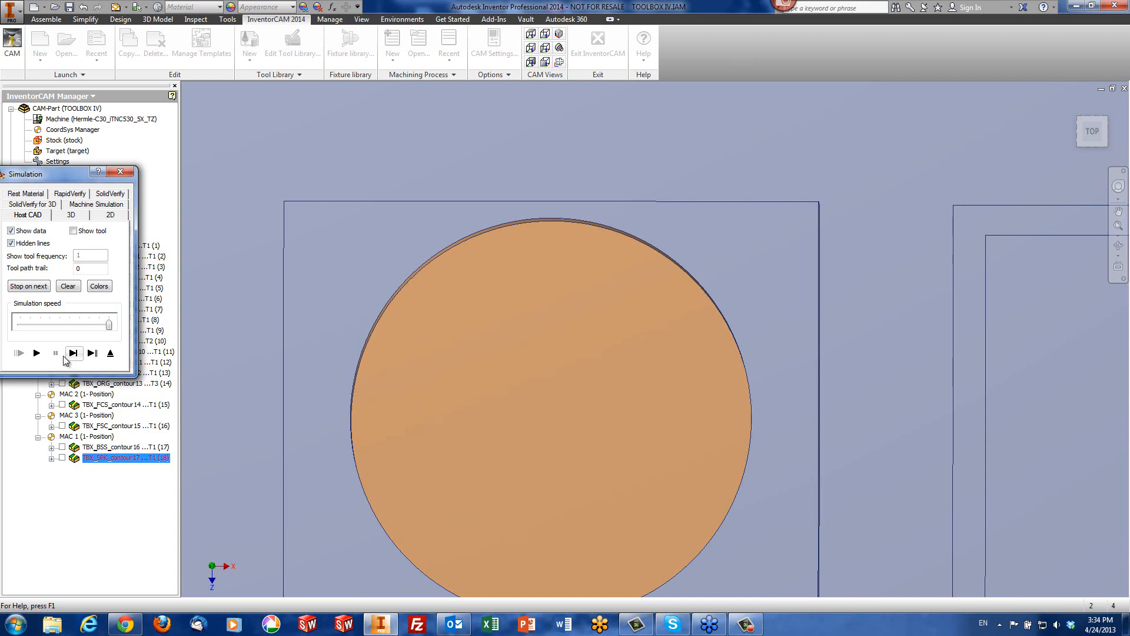
pyautogui.click(109, 353)
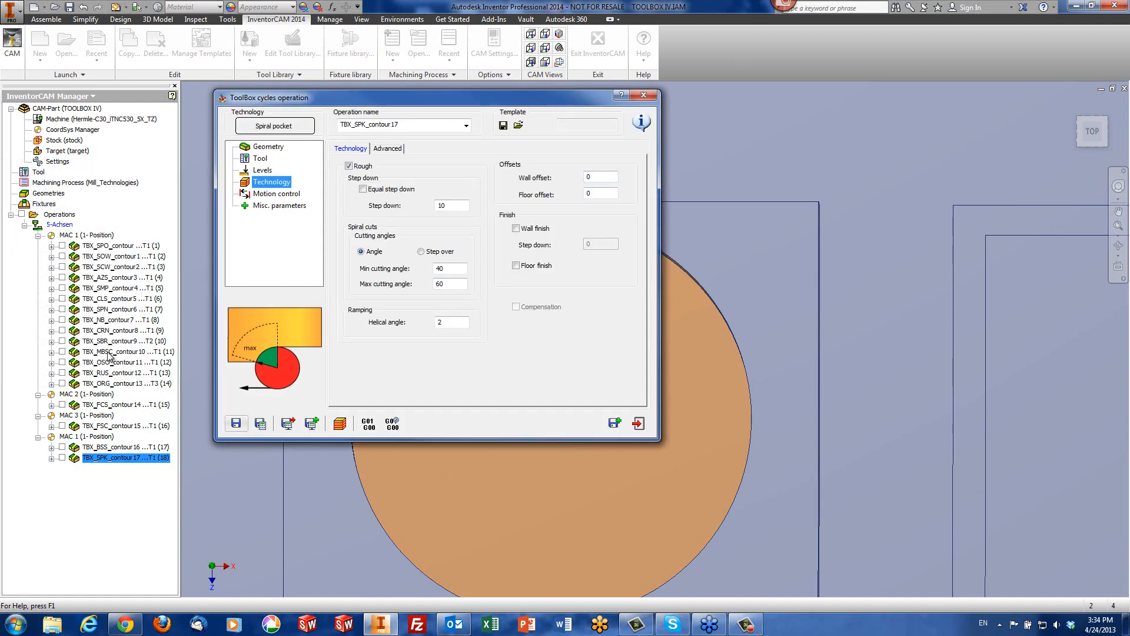
pyautogui.click(643, 96)
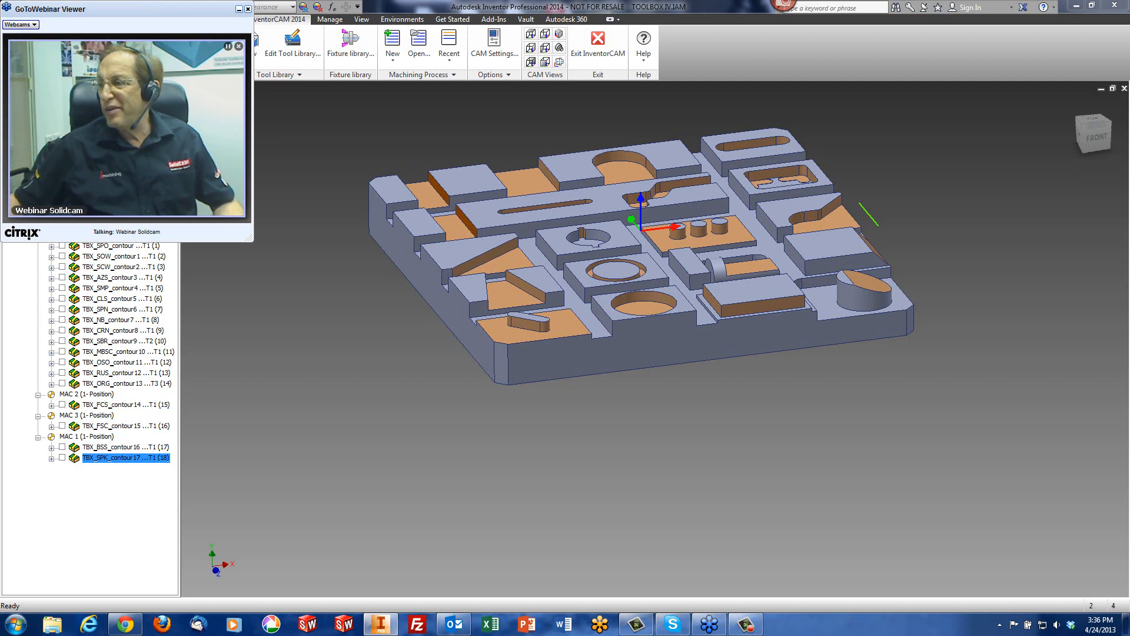
# End the GoToWebinar session for all participants.
pyautogui.click(1086, 387)
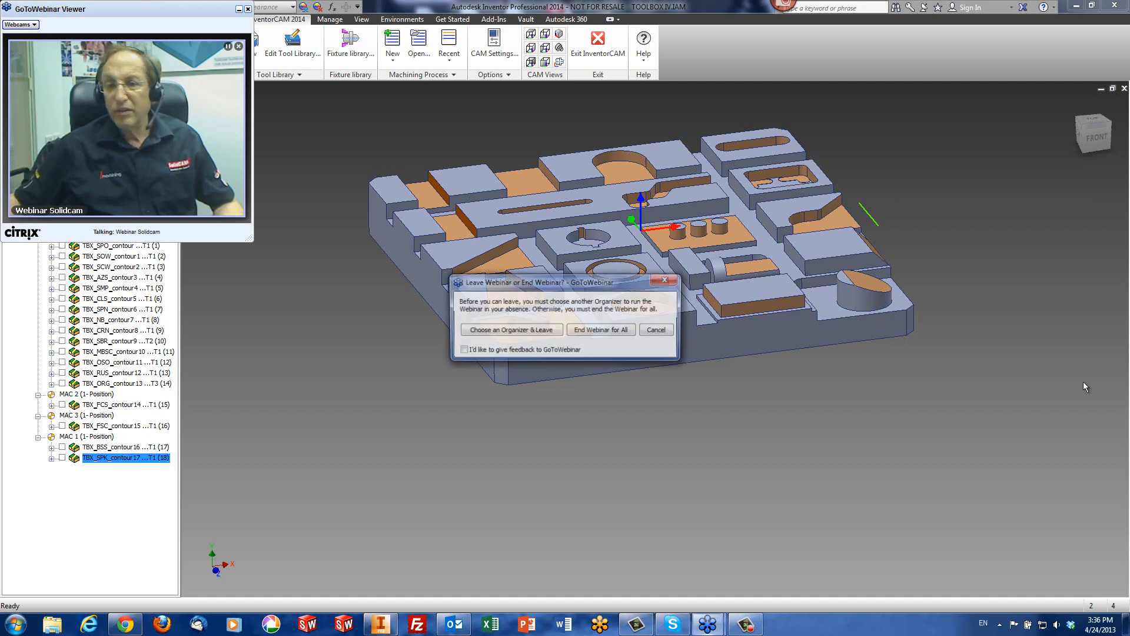
pyautogui.click(602, 331)
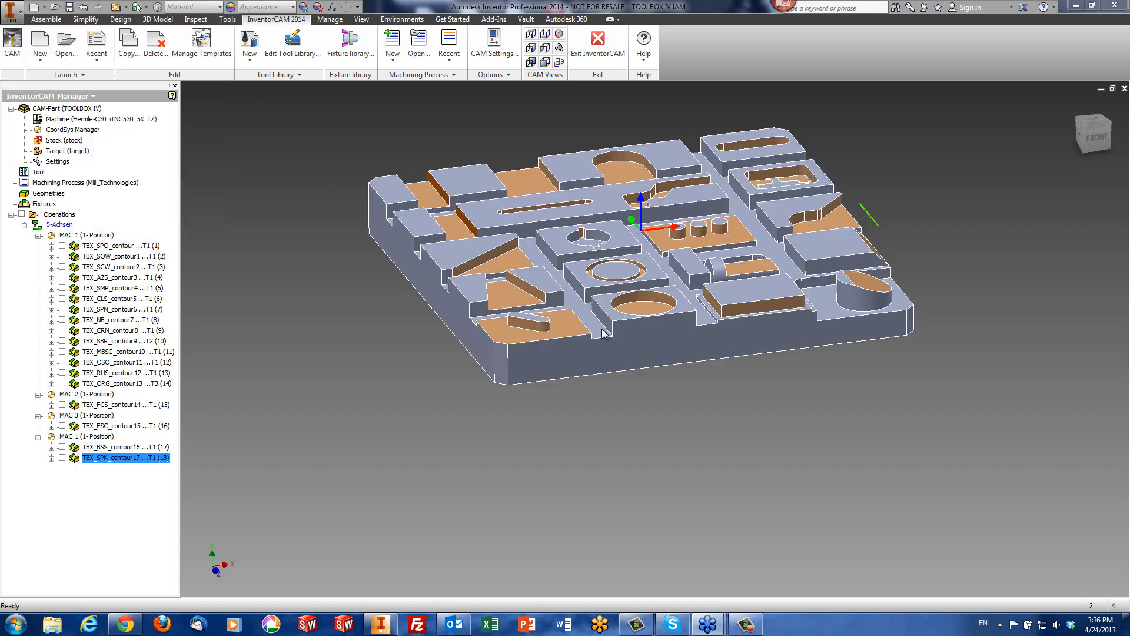